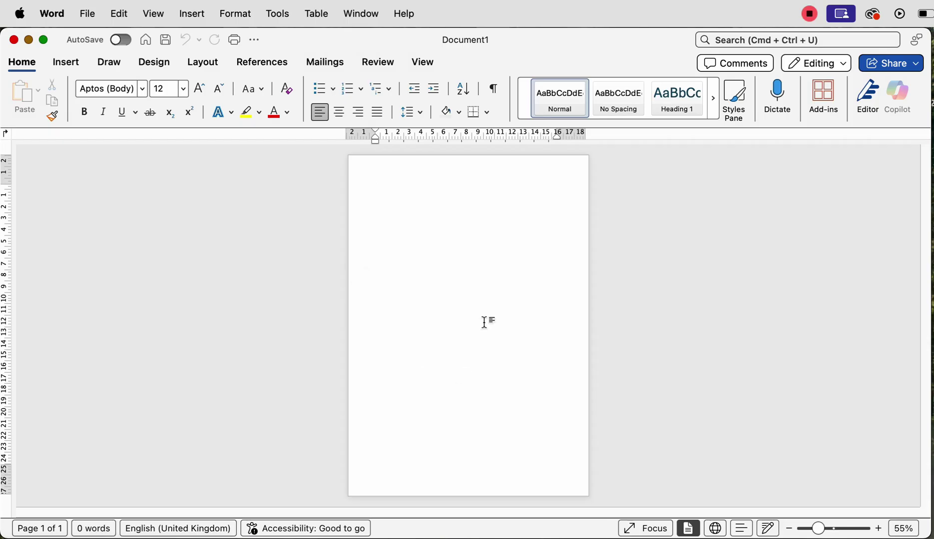
Set the blank document's page orientation to Landscape.
{"action": "left_click", "coordinate": [201, 64]}
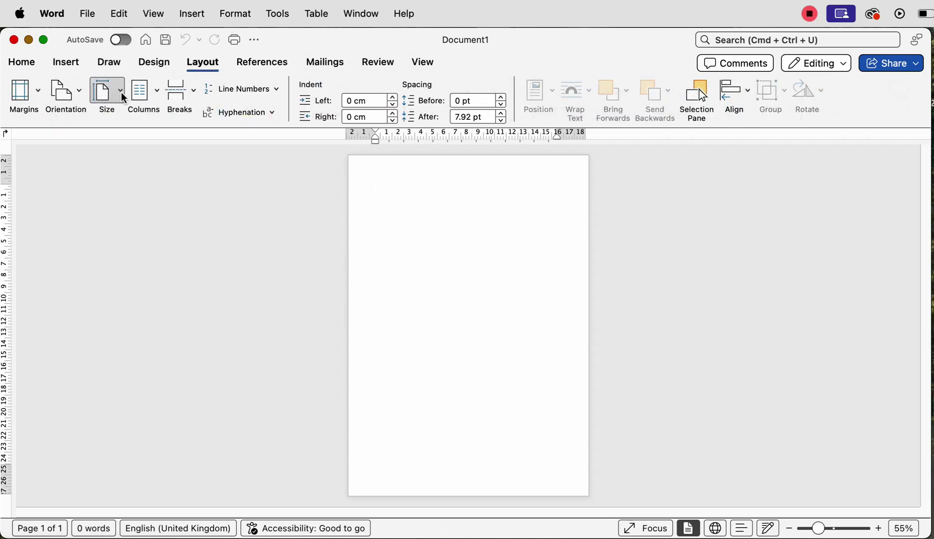
{"action": "left_click", "coordinate": [82, 97]}
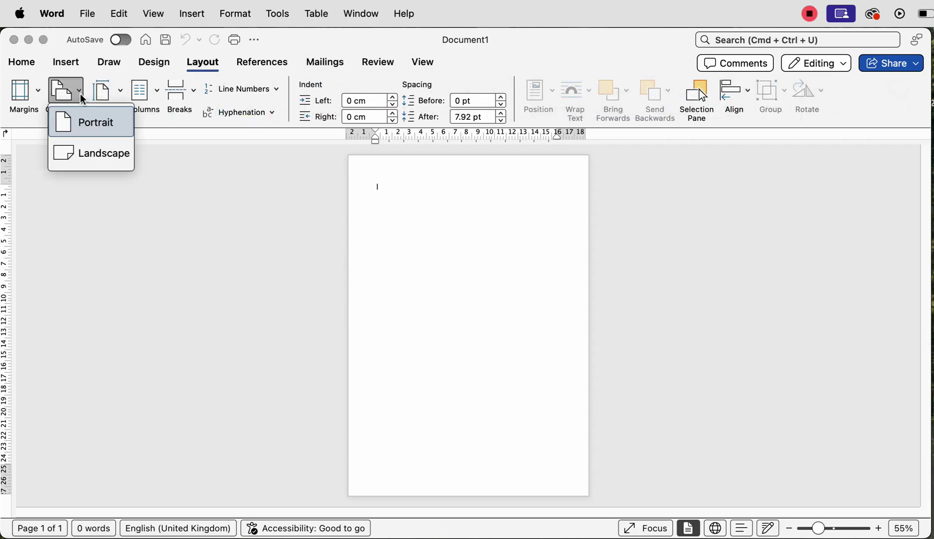
{"action": "left_click", "coordinate": [90, 155]}
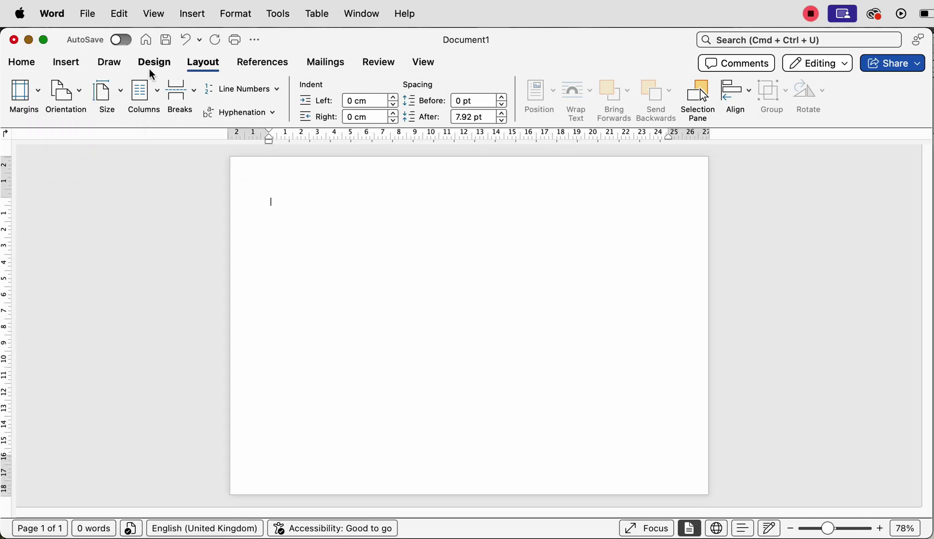
Draw a flowchart Display shape, pointed at one end and rounded at the other, about 7.3 cm wide and 2.2 cm high.
{"action": "left_click", "coordinate": [69, 64]}
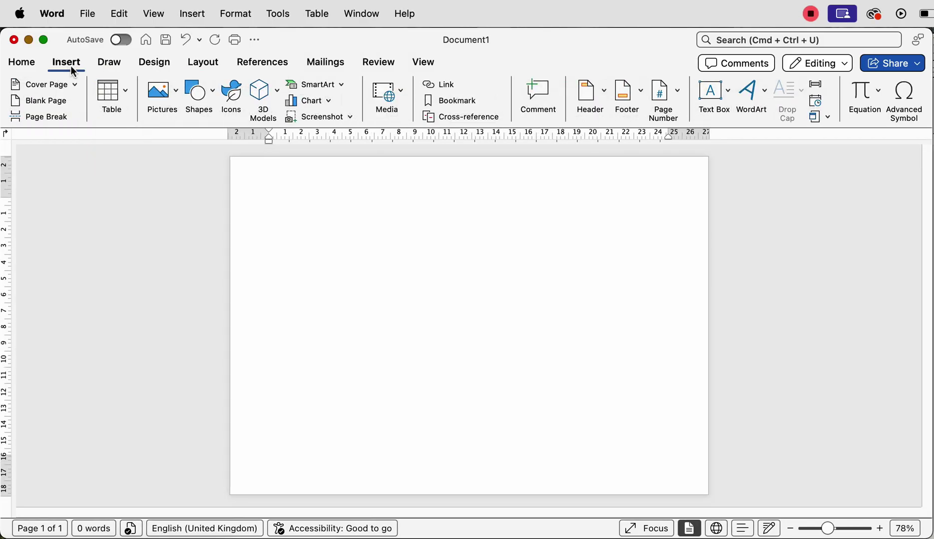
{"action": "left_click", "coordinate": [215, 96]}
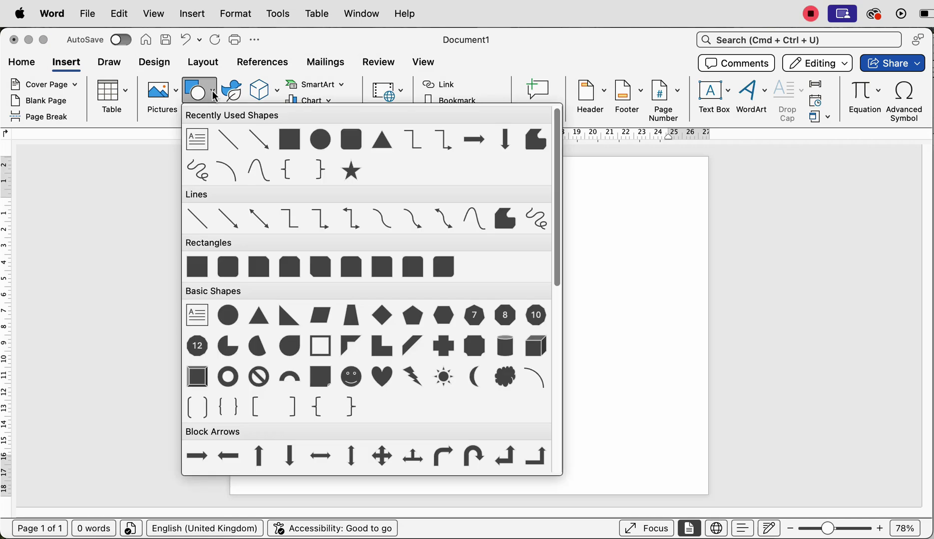
{"action": "scroll", "coordinate": [484, 198], "scroll_direction": "down", "scroll_amount": 10}
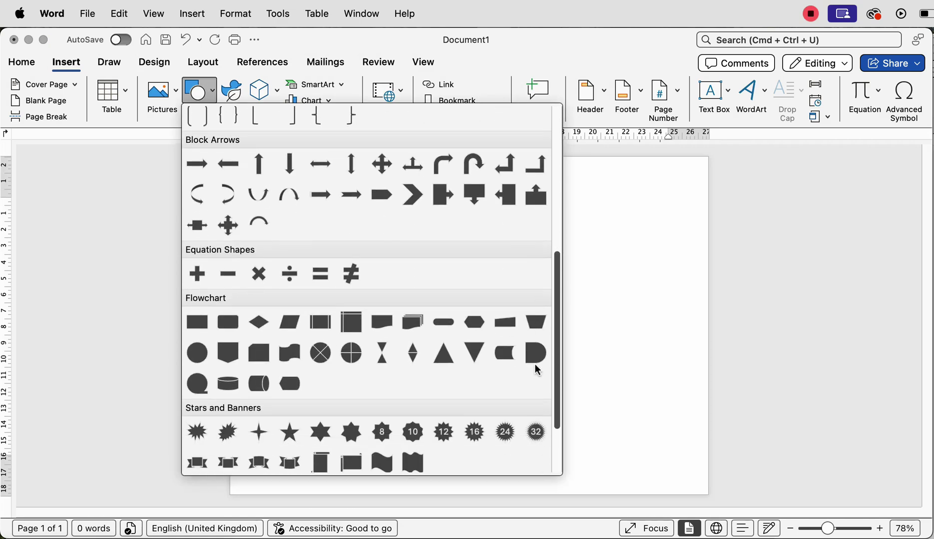
{"action": "left_click", "coordinate": [291, 355]}
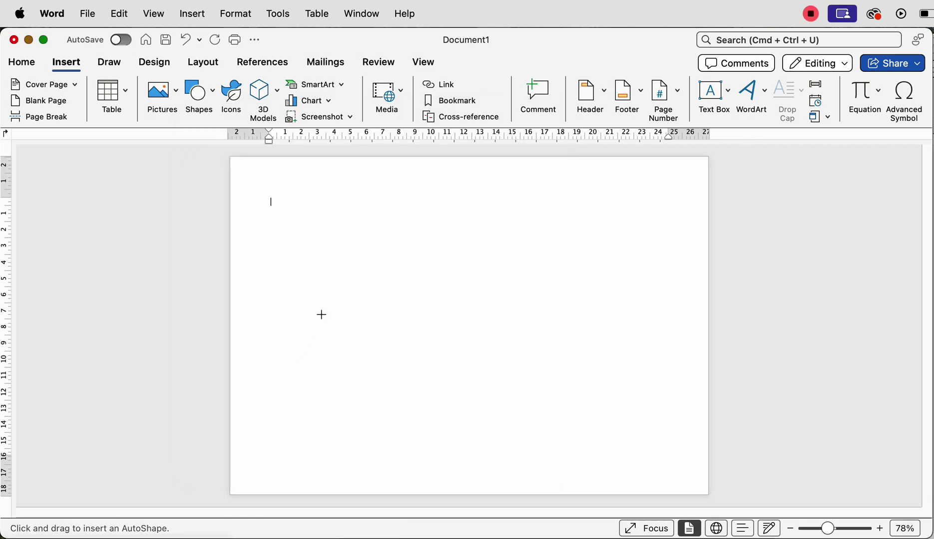
{"action": "left_click_drag", "start_coordinate": [322, 237], "coordinate": [439, 274]}
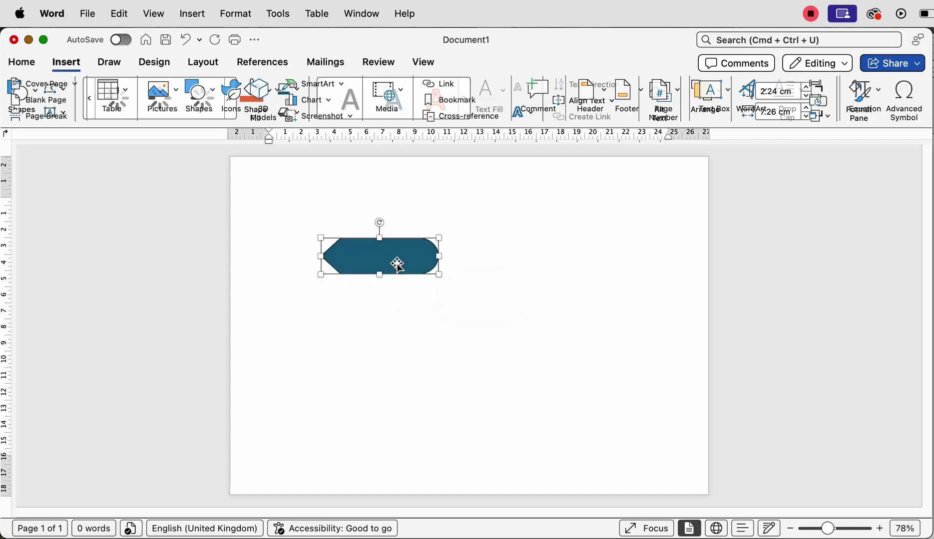
Move the Display shape to about 6.6 cm from the page's left edge and 2.7 cm from its top.
{"action": "left_click_drag", "start_coordinate": [381, 259], "coordinate": [345, 215]}
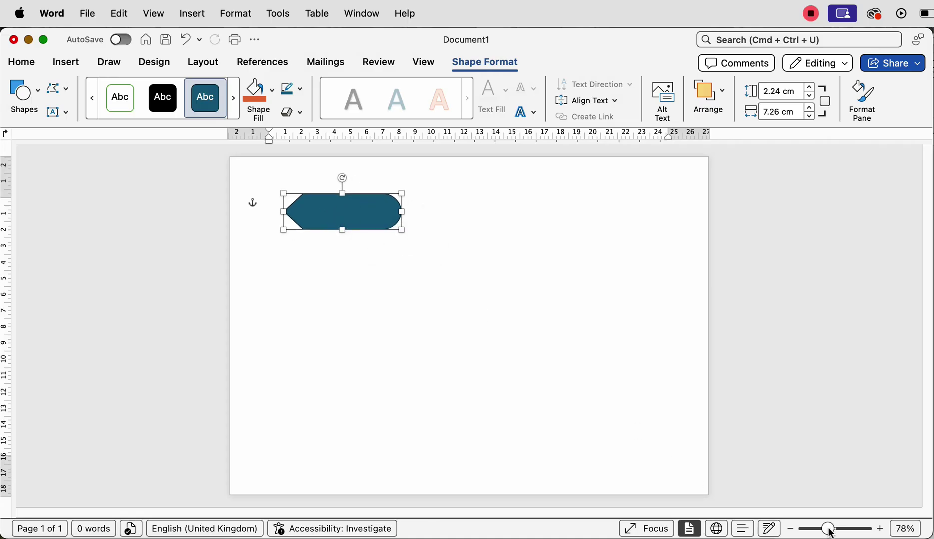
{"action": "left_click_drag", "start_coordinate": [829, 527], "coordinate": [849, 528]}
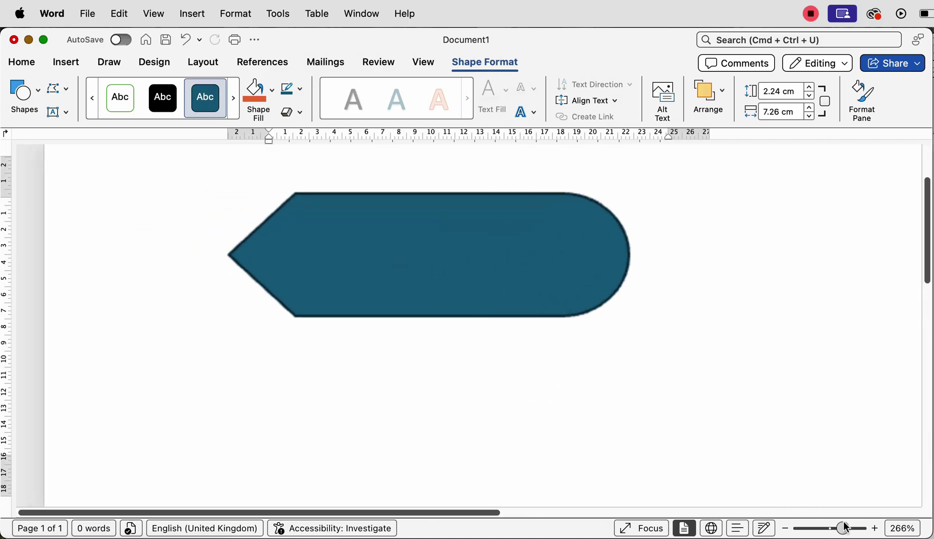
{"action": "left_click_drag", "start_coordinate": [467, 277], "coordinate": [652, 287]}
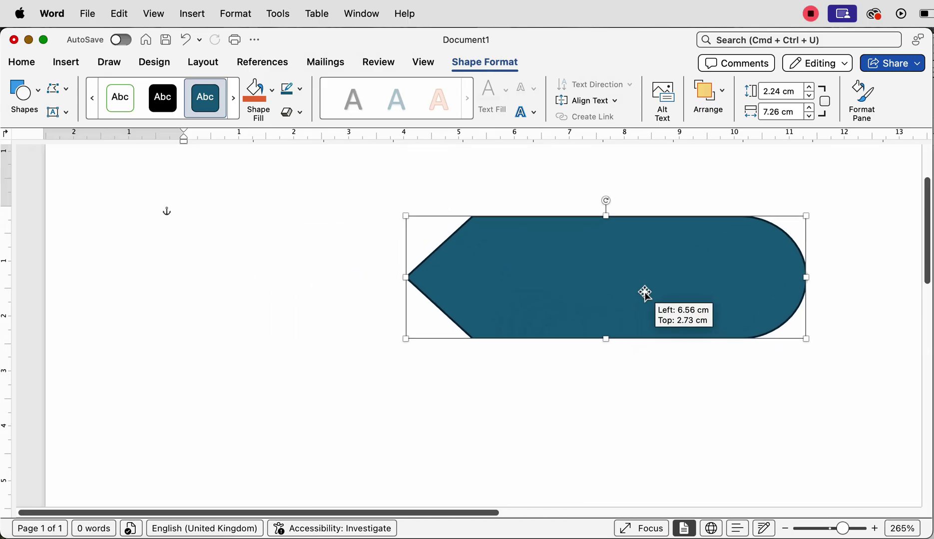
Change the page background colour to light grey.
{"action": "left_click", "coordinate": [156, 68]}
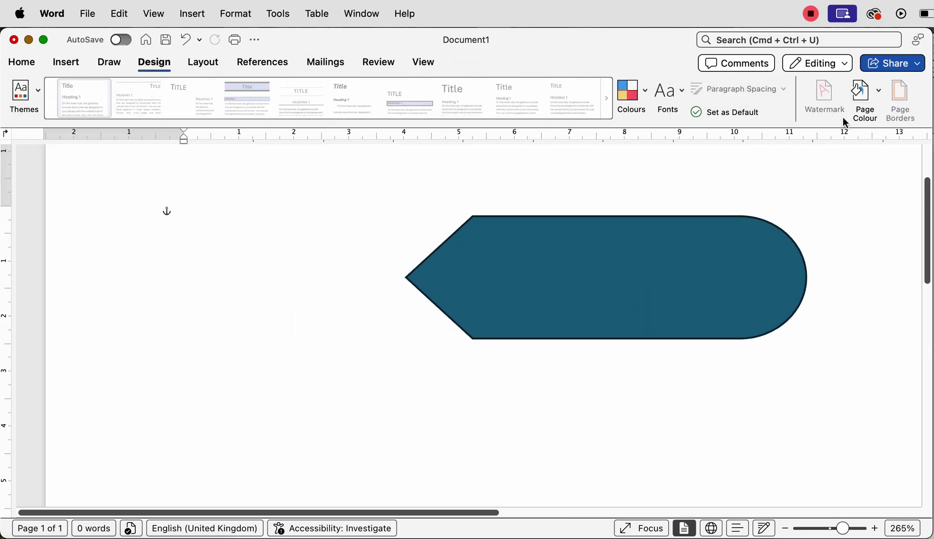
{"action": "left_click", "coordinate": [879, 95]}
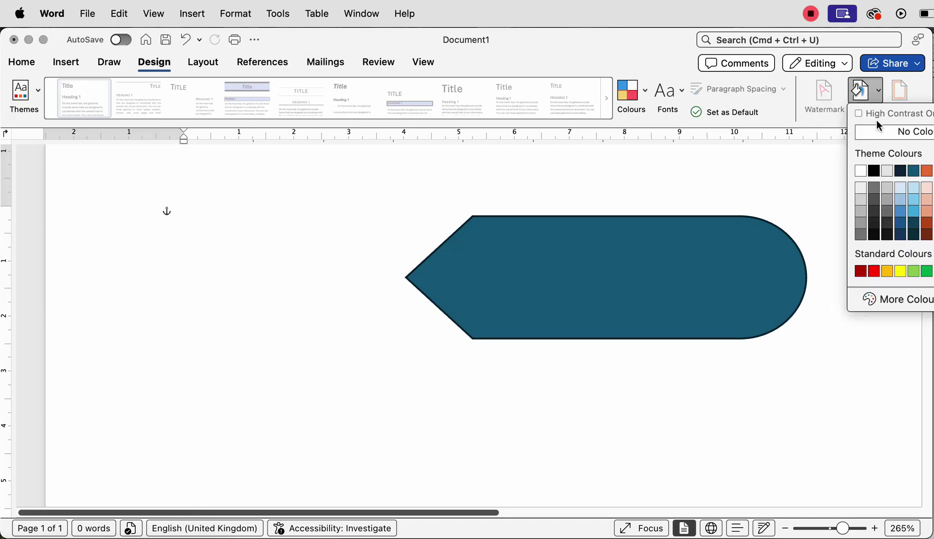
{"action": "left_click", "coordinate": [859, 200]}
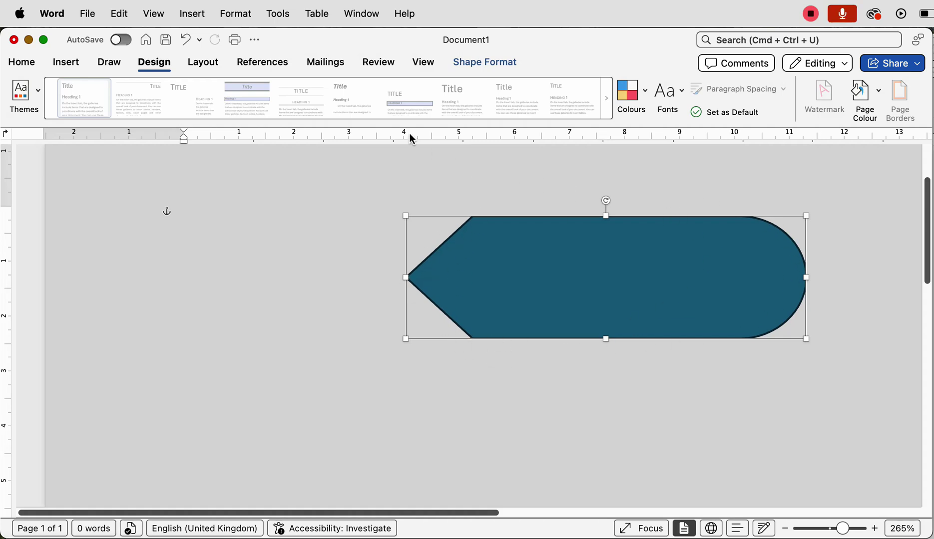
Give the Display shape a white outline with a weight of 6 pt.
{"action": "left_click", "coordinate": [474, 61]}
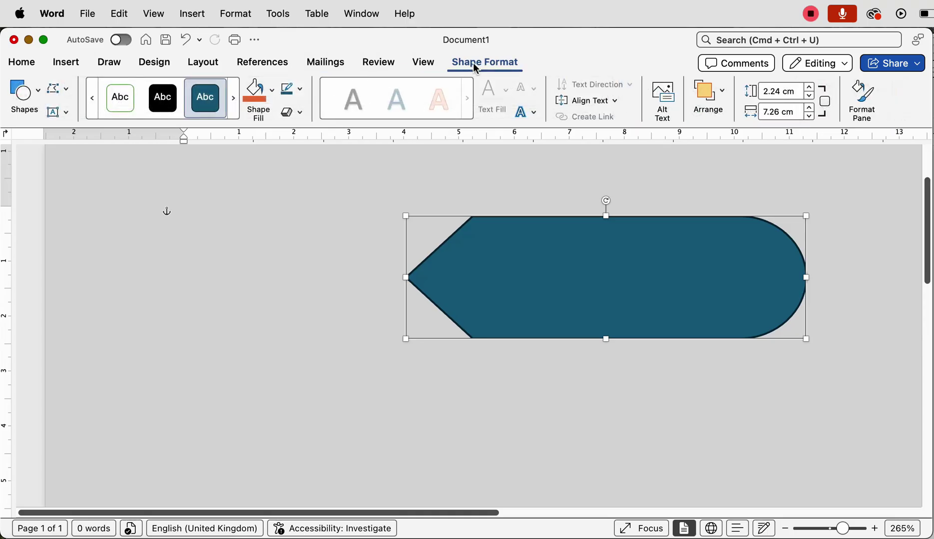
{"action": "left_click", "coordinate": [299, 89]}
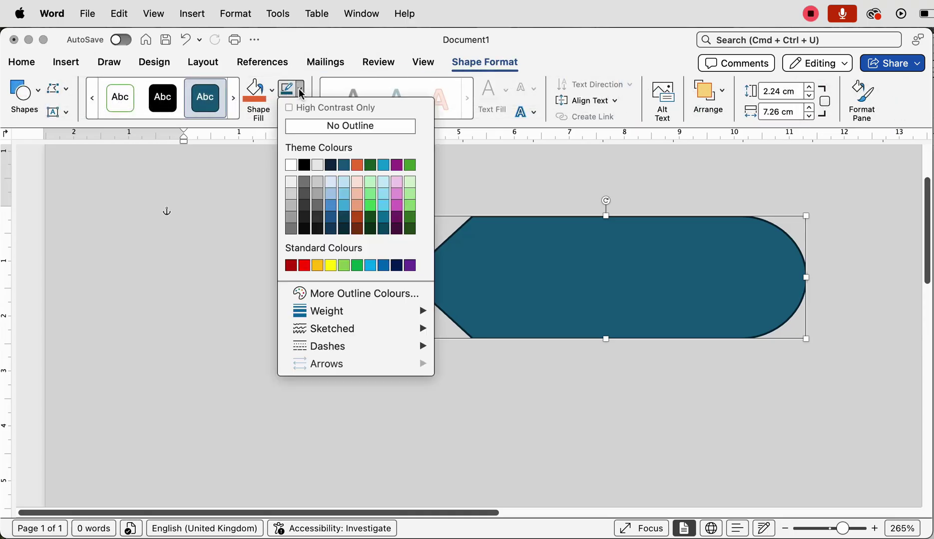
{"action": "left_click", "coordinate": [291, 165]}
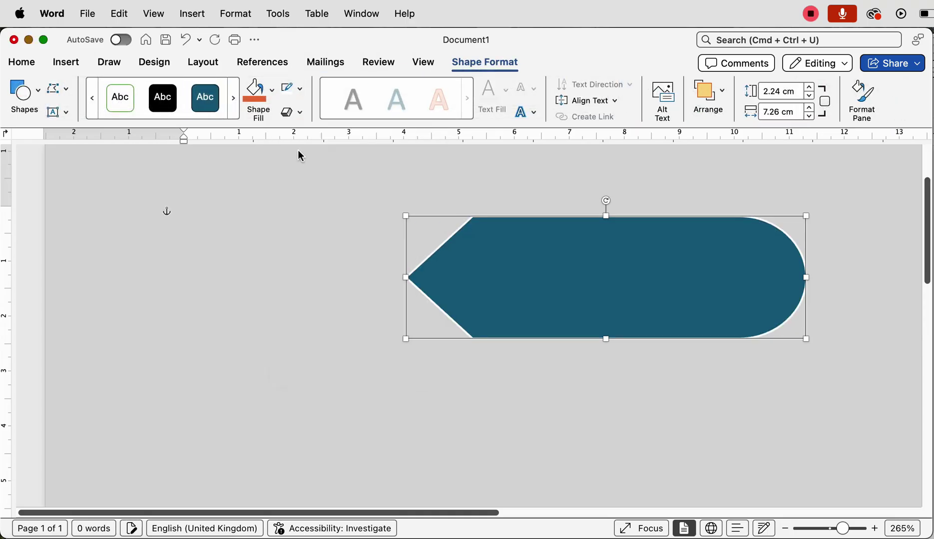
{"action": "left_click", "coordinate": [301, 95]}
{"action": "mouse_move", "coordinate": [392, 317]}
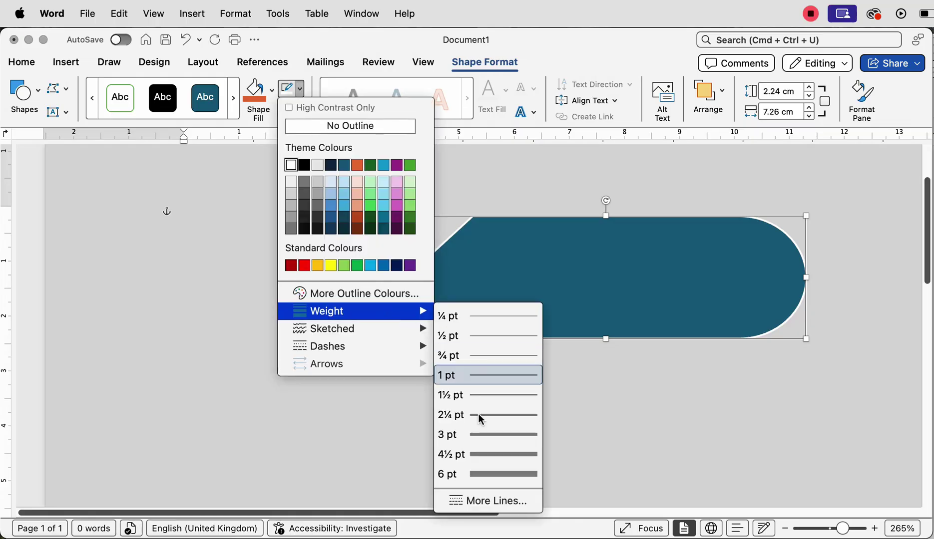
{"action": "left_click", "coordinate": [474, 472]}
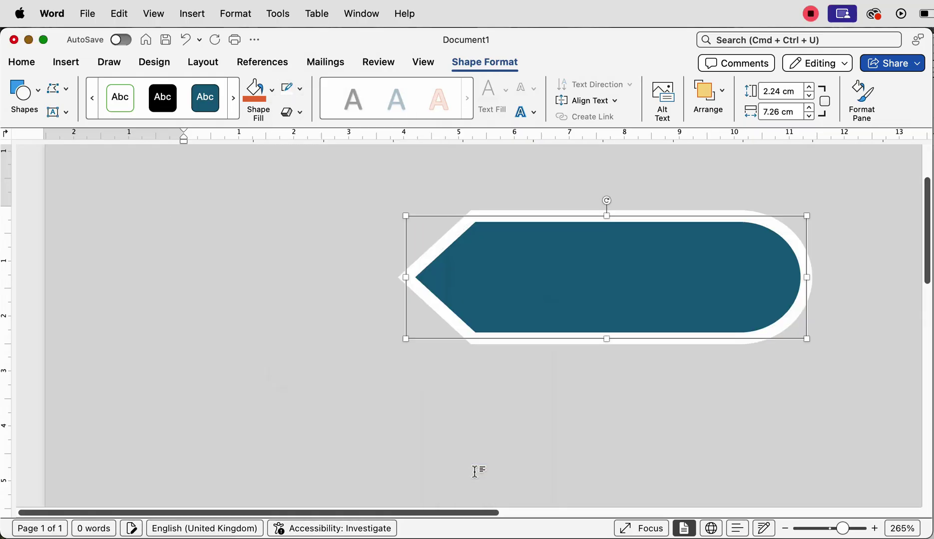
Fill the Display shape with a custom light cyan at full brightness and 100% opacity.
{"action": "left_click", "coordinate": [272, 95]}
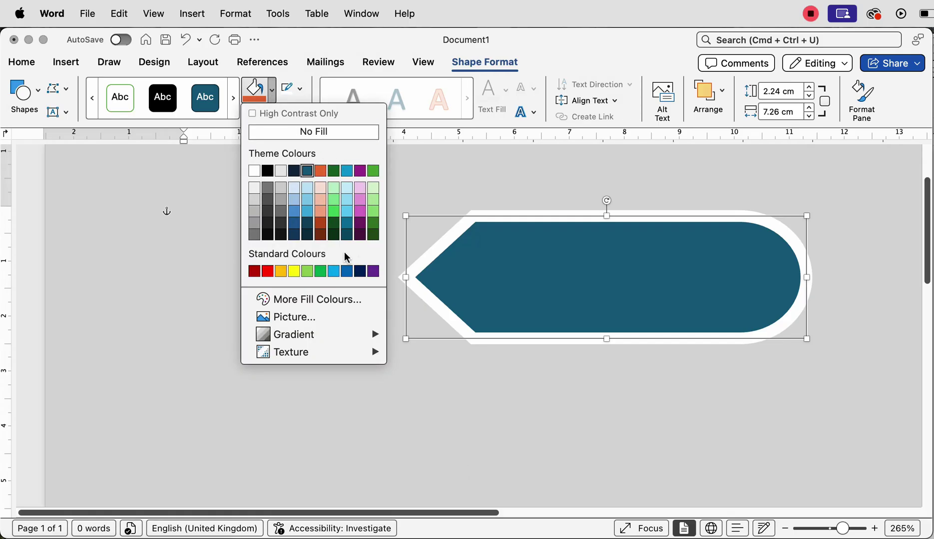
{"action": "left_click", "coordinate": [292, 299]}
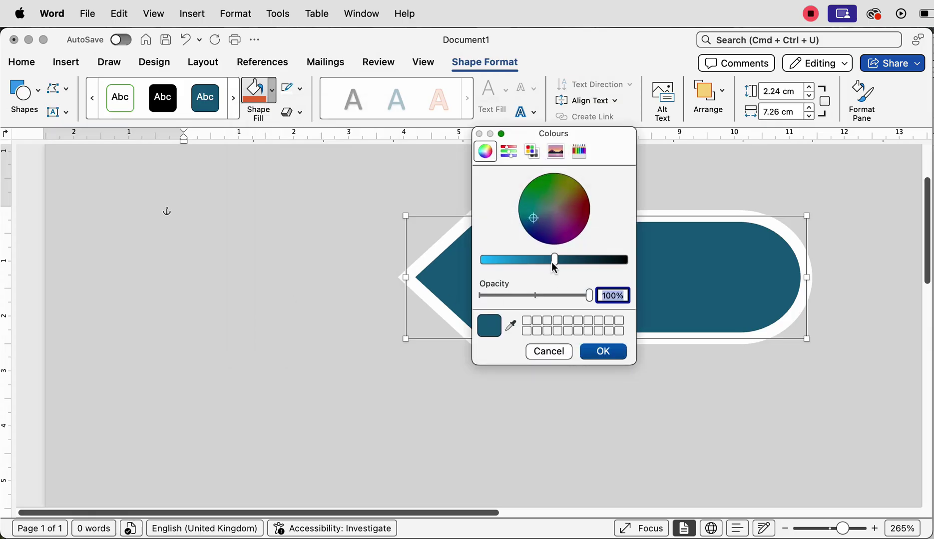
{"action": "left_click_drag", "start_coordinate": [554, 260], "coordinate": [483, 260]}
{"action": "left_click_drag", "start_coordinate": [534, 216], "coordinate": [563, 193]}
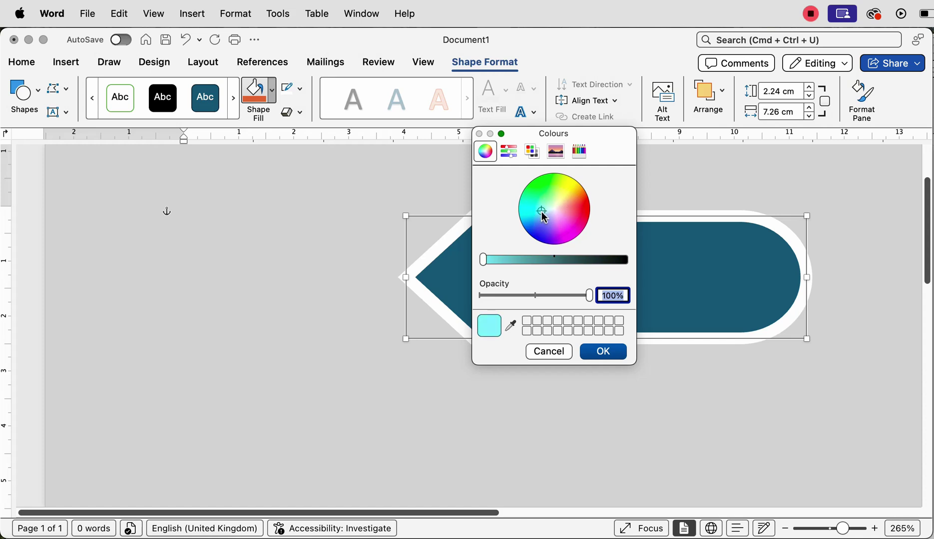
{"action": "mouse_move", "coordinate": [485, 263]}
{"action": "left_mouse_down"}
{"action": "mouse_move", "coordinate": [529, 263]}
{"action": "mouse_move", "coordinate": [480, 266]}
{"action": "left_mouse_up"}
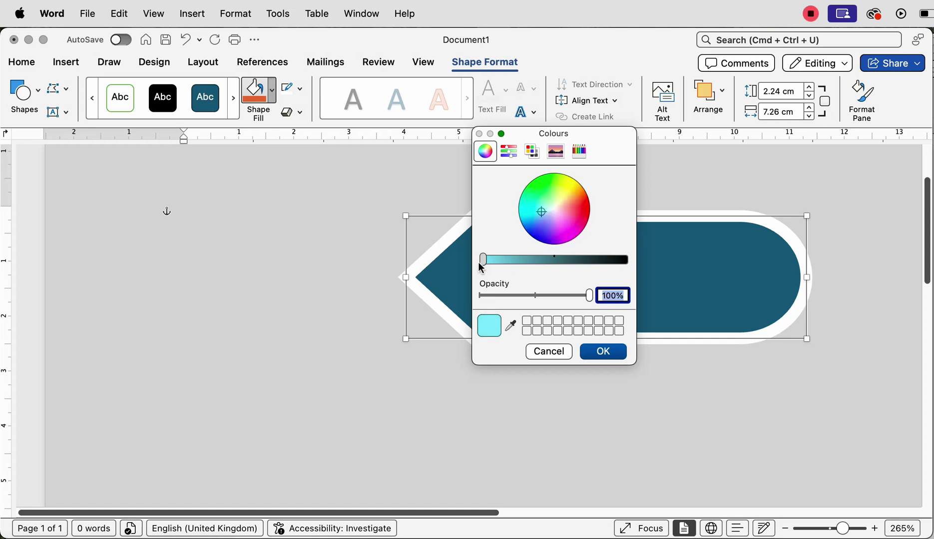
{"action": "left_click", "coordinate": [603, 352]}
Change the Display shape's fill colour to orange and deselect it.
{"action": "left_click", "coordinate": [254, 91]}
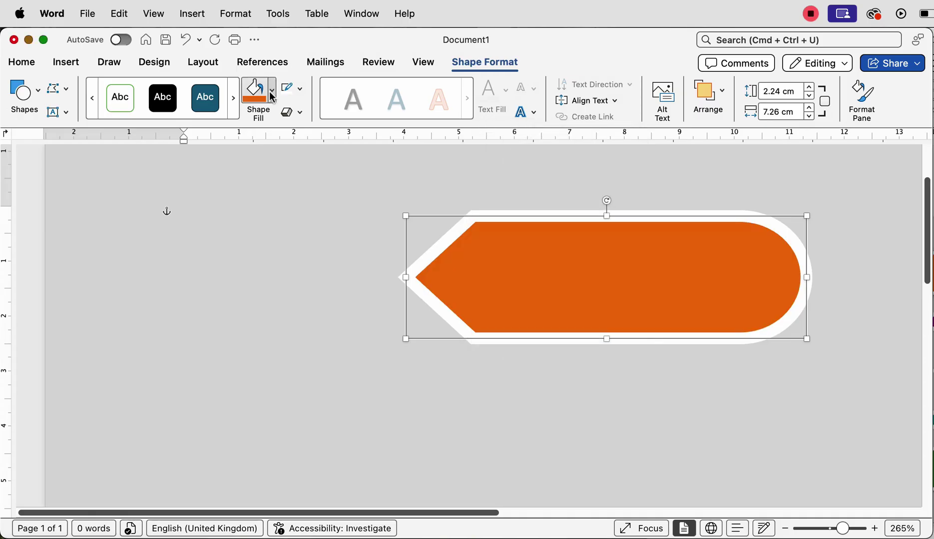
{"action": "left_click", "coordinate": [271, 89]}
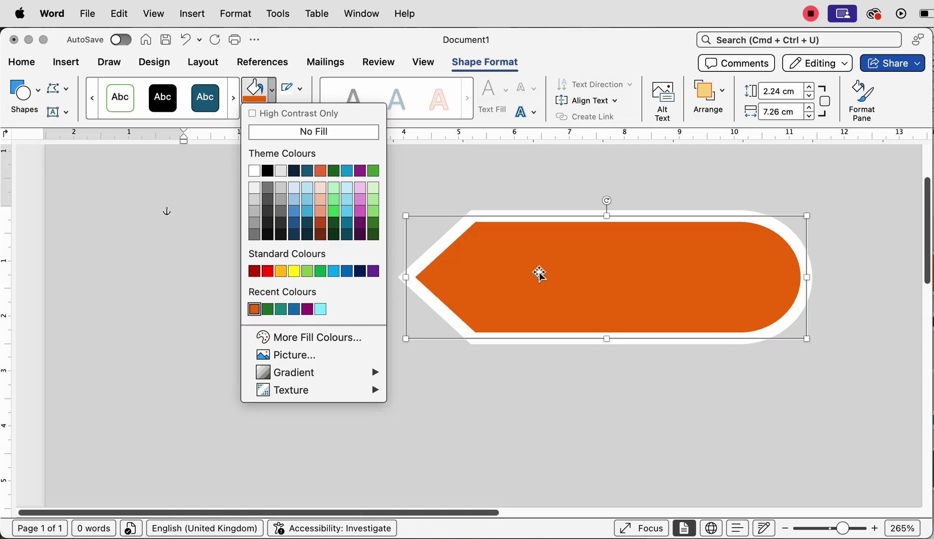
{"action": "left_click", "coordinate": [488, 379]}
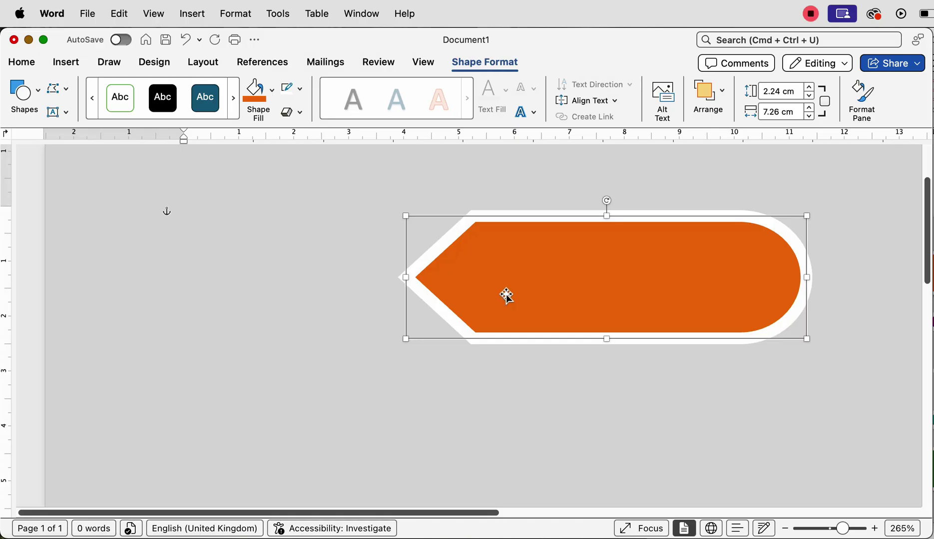
{"action": "left_click", "coordinate": [462, 381]}
Draw a text box about 5.1 cm wide and 1.6 cm high inside the orange shape and paste text starting with "This is some sample text".
{"action": "left_click", "coordinate": [66, 61]}
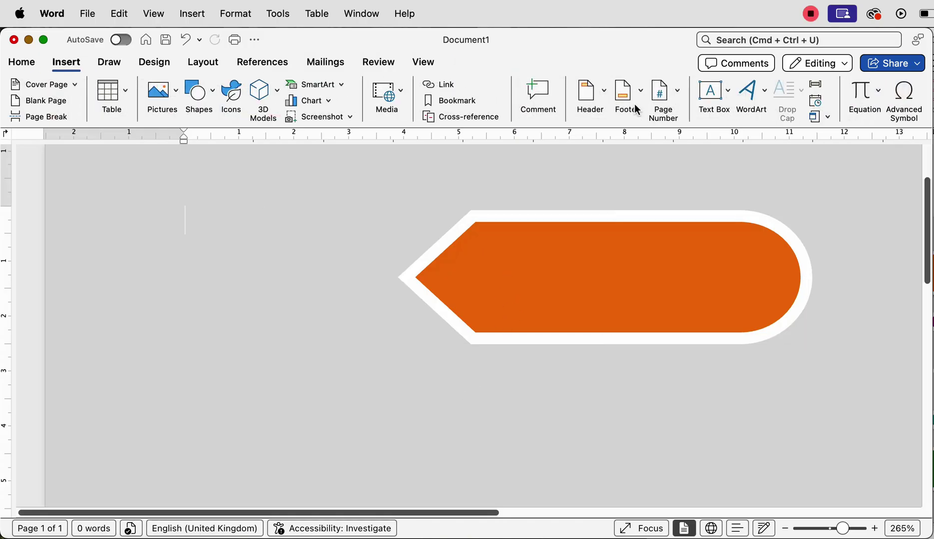
{"action": "left_click", "coordinate": [727, 95]}
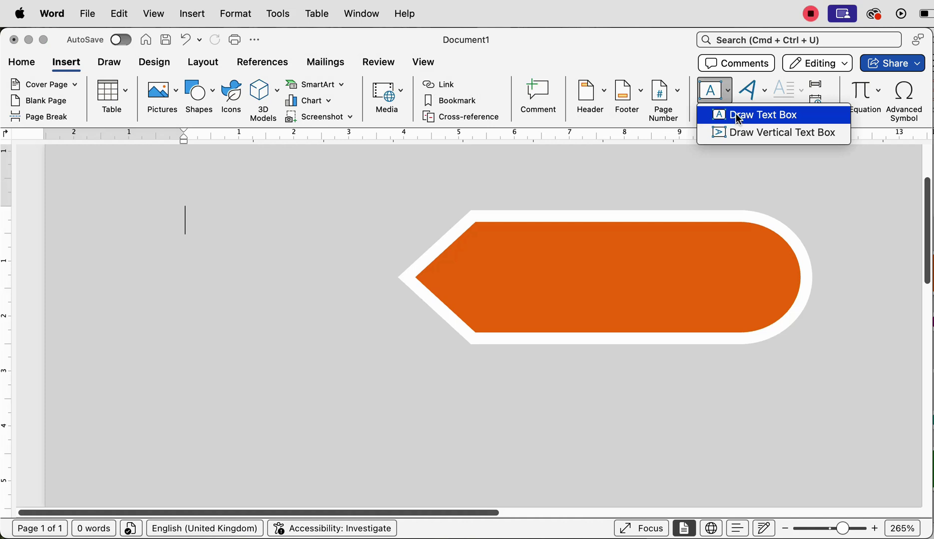
{"action": "left_click", "coordinate": [738, 119]}
{"action": "mouse_move", "coordinate": [479, 231]}
{"action": "left_mouse_down"}
{"action": "mouse_move", "coordinate": [488, 311]}
{"action": "mouse_move", "coordinate": [761, 320]}
{"action": "left_mouse_up"}
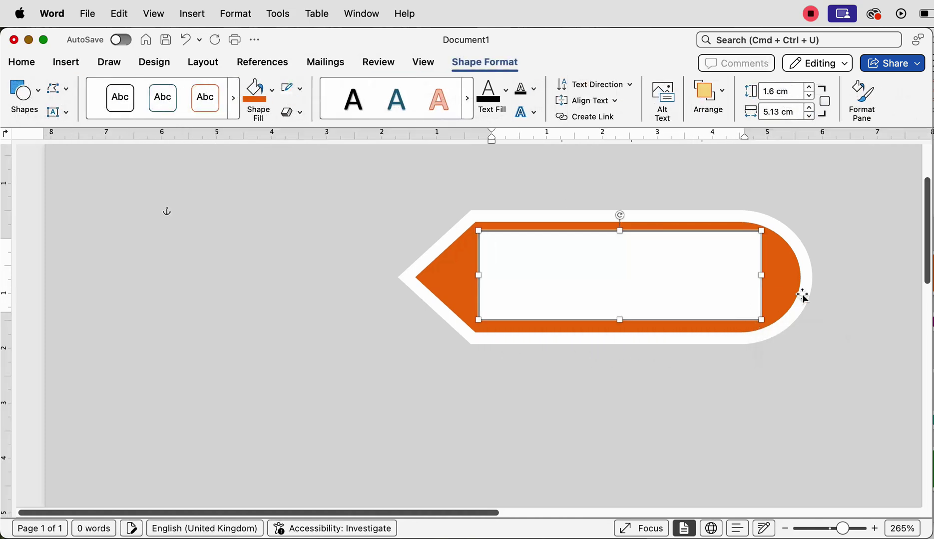
{"action": "key", "text": "super+v"}
Reduce the font size of all the text in the text box to 10.5.
{"action": "key", "text": "super+a"}
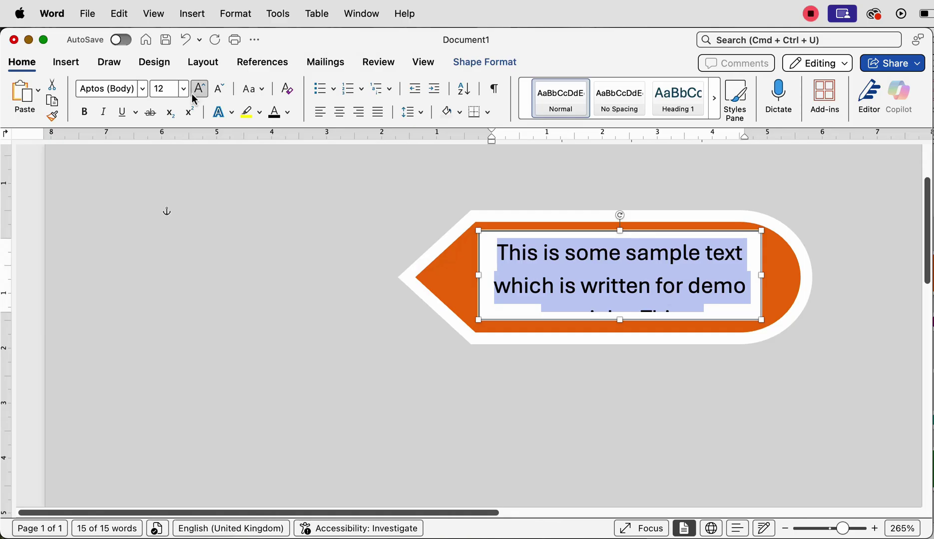
{"action": "left_click", "coordinate": [218, 92]}
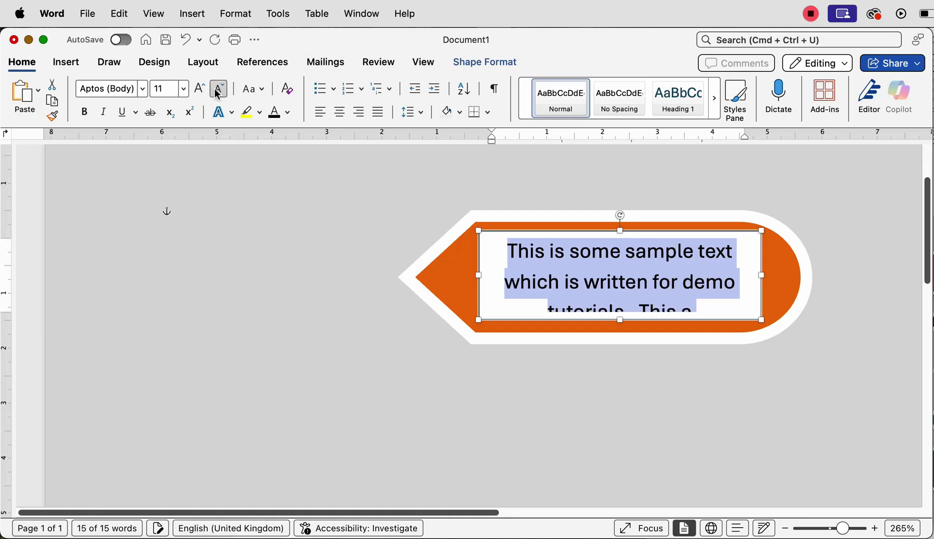
{"action": "left_click", "coordinate": [218, 92]}
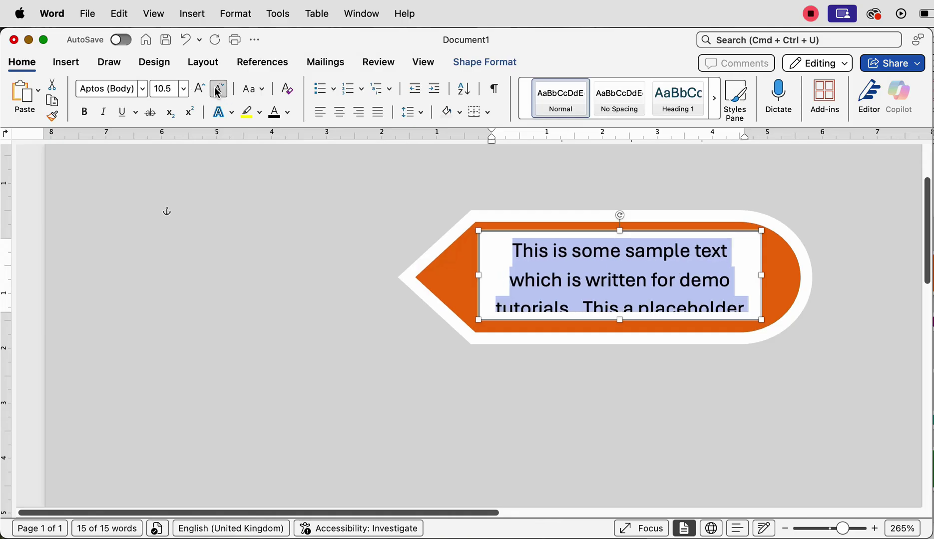
Extend the text box downwards almost to the orange area's lower edge so its third line fits.
{"action": "left_click", "coordinate": [777, 293]}
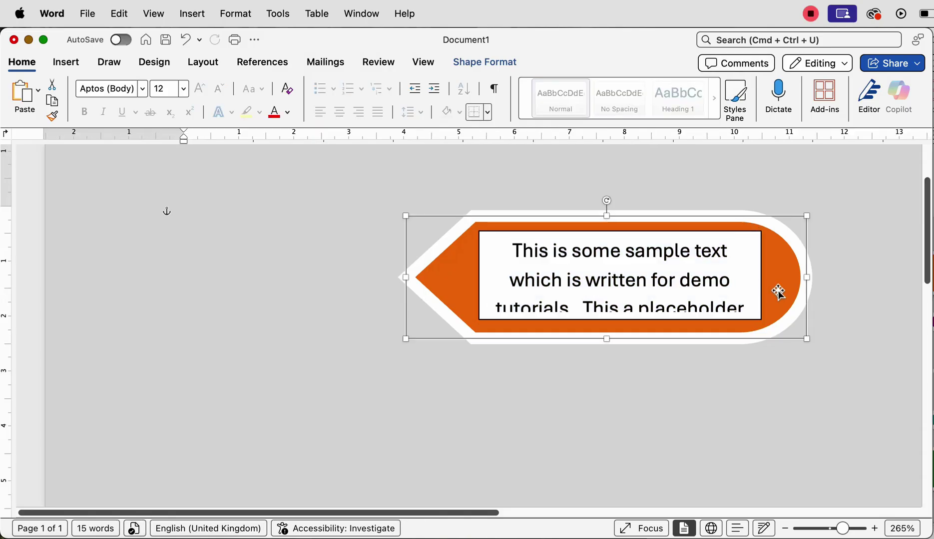
{"action": "left_click", "coordinate": [658, 282]}
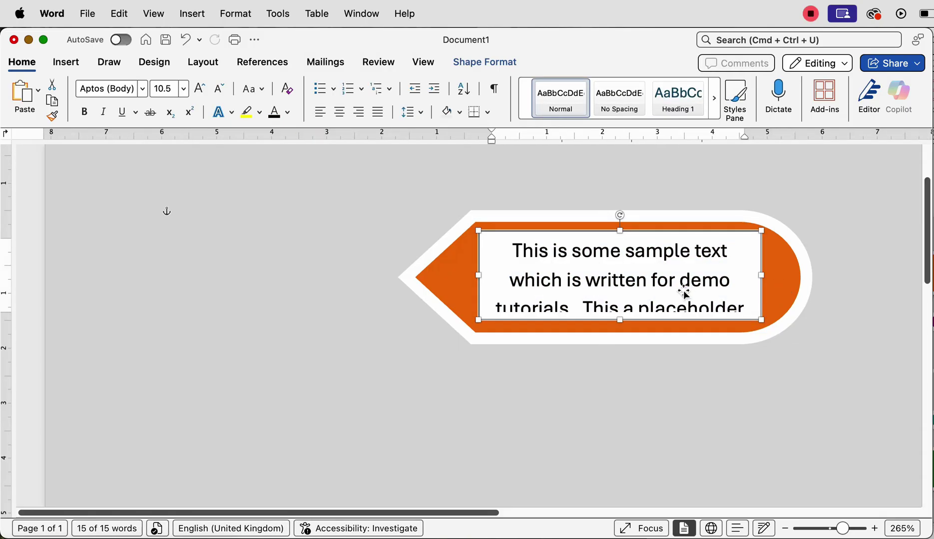
{"action": "left_click_drag", "start_coordinate": [619, 323], "coordinate": [619, 329]}
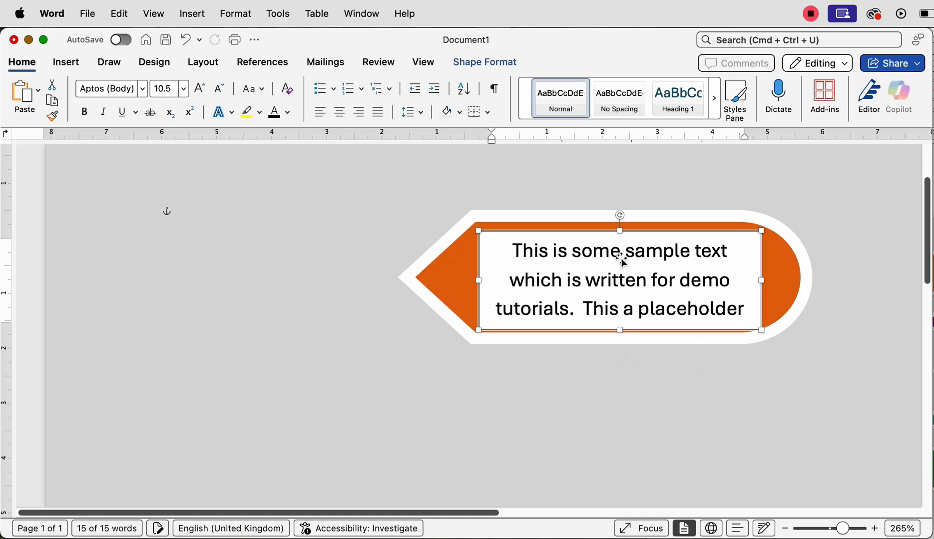
Remove the outline and the fill from the sample-text box so the orange shape shows through.
{"action": "left_click", "coordinate": [392, 374]}
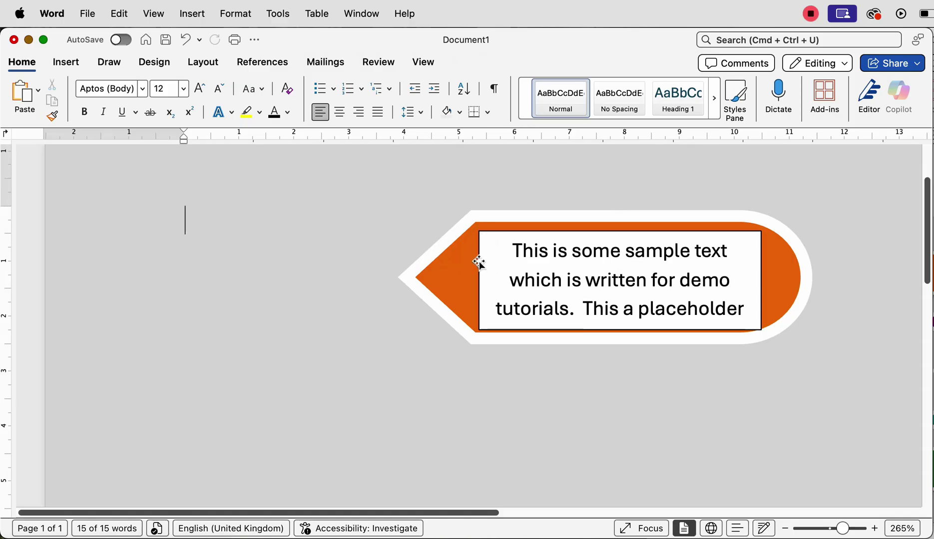
{"action": "left_click", "coordinate": [511, 264]}
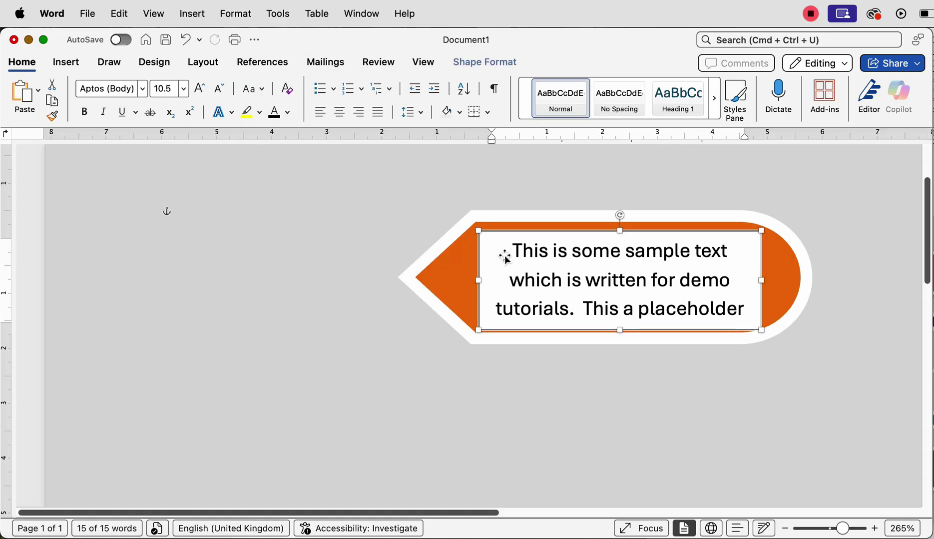
{"action": "left_click", "coordinate": [492, 66]}
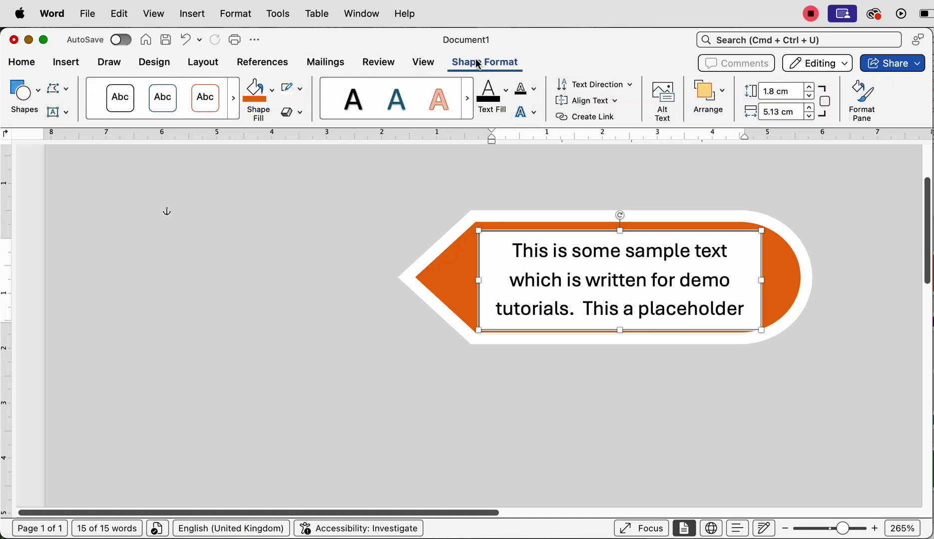
{"action": "left_click", "coordinate": [300, 89]}
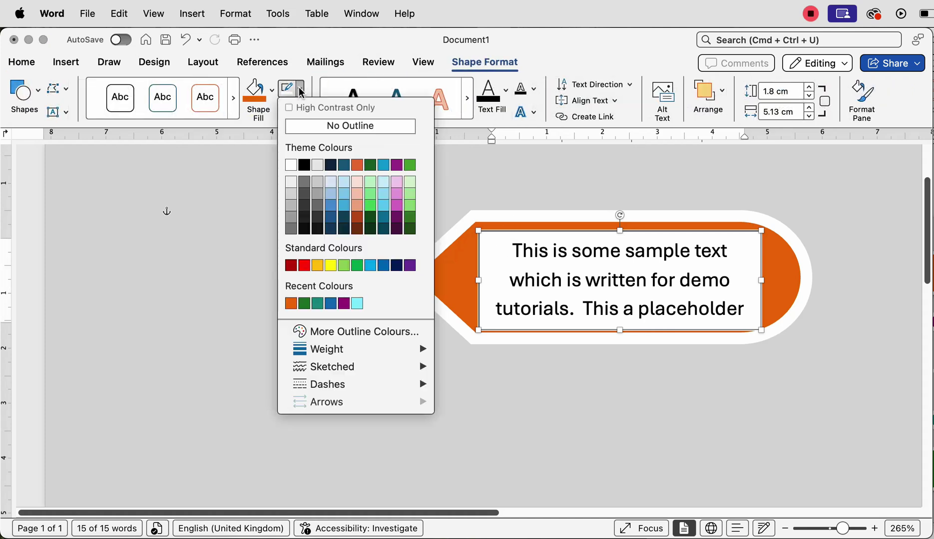
{"action": "left_click", "coordinate": [304, 127]}
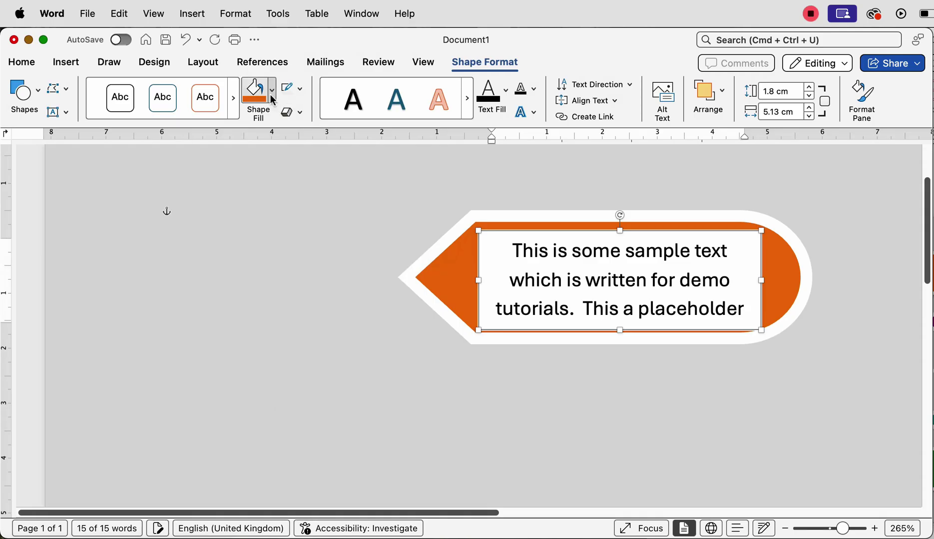
{"action": "left_click", "coordinate": [273, 100]}
{"action": "left_click", "coordinate": [271, 130]}
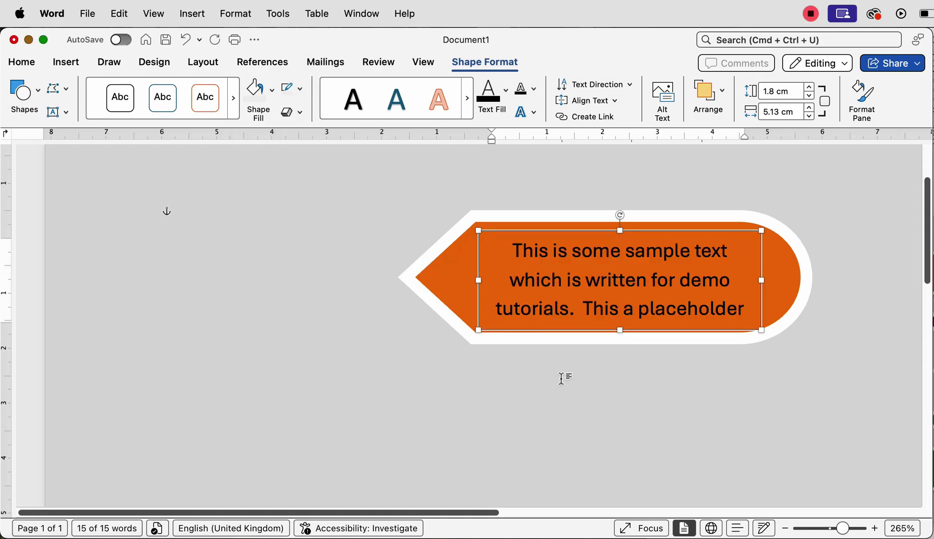
{"action": "left_click", "coordinate": [562, 376]}
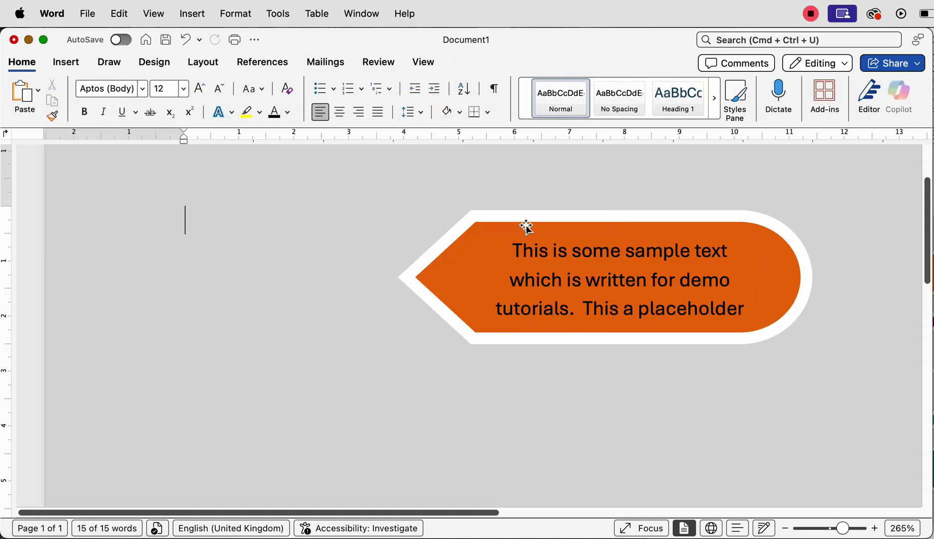
Change the font colour of all the text in the text box to white.
{"action": "left_click", "coordinate": [632, 284]}
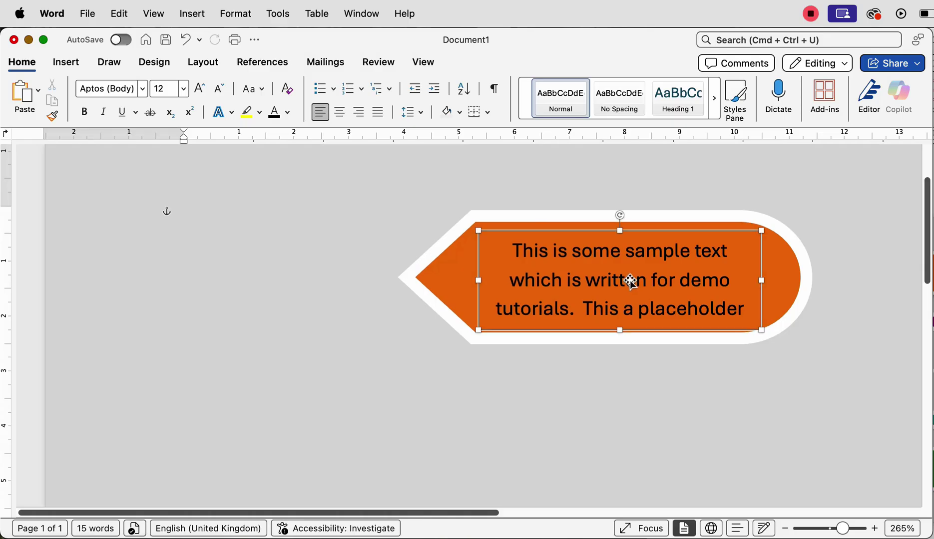
{"action": "left_click", "coordinate": [22, 62]}
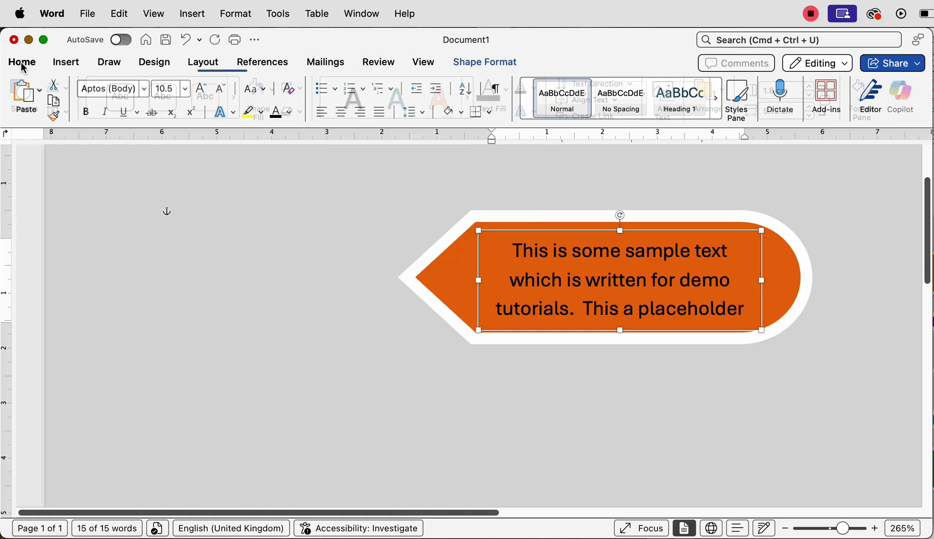
{"action": "left_click", "coordinate": [287, 113]}
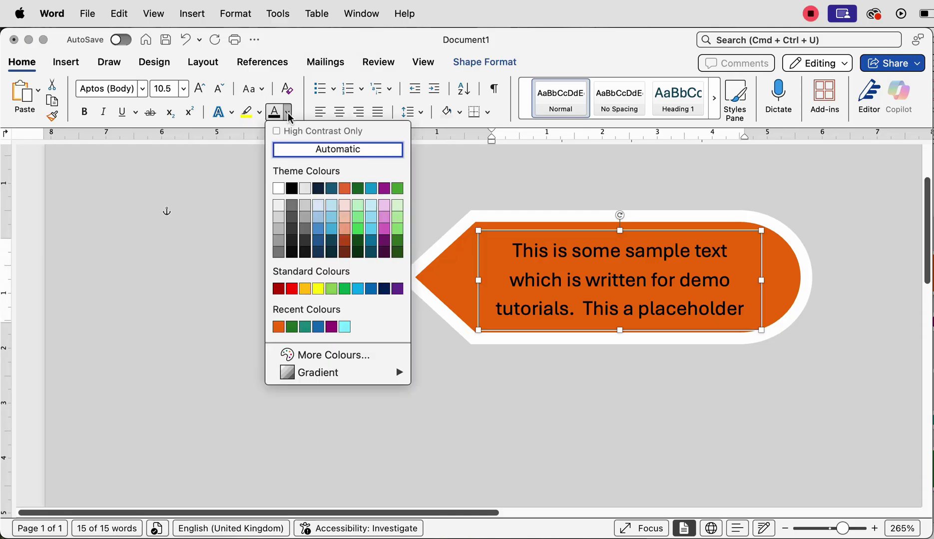
{"action": "left_click", "coordinate": [278, 188]}
Widen the text box and adjust its height and position inside the orange area so the whole text fits on three lines.
{"action": "left_click_drag", "start_coordinate": [620, 330], "coordinate": [617, 358]}
{"action": "left_click_drag", "start_coordinate": [626, 308], "coordinate": [625, 294]}
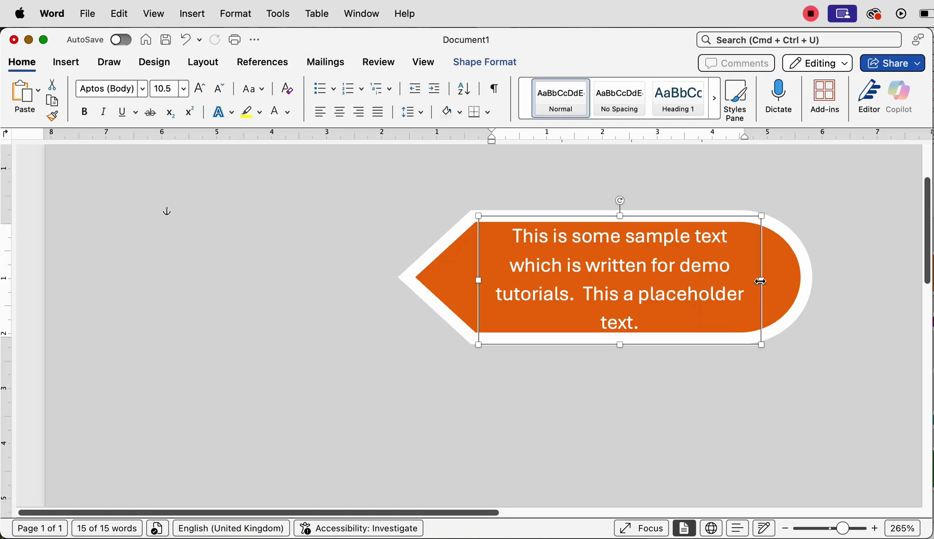
{"action": "left_click_drag", "start_coordinate": [764, 281], "coordinate": [786, 281]}
{"action": "left_click_drag", "start_coordinate": [632, 344], "coordinate": [634, 295]}
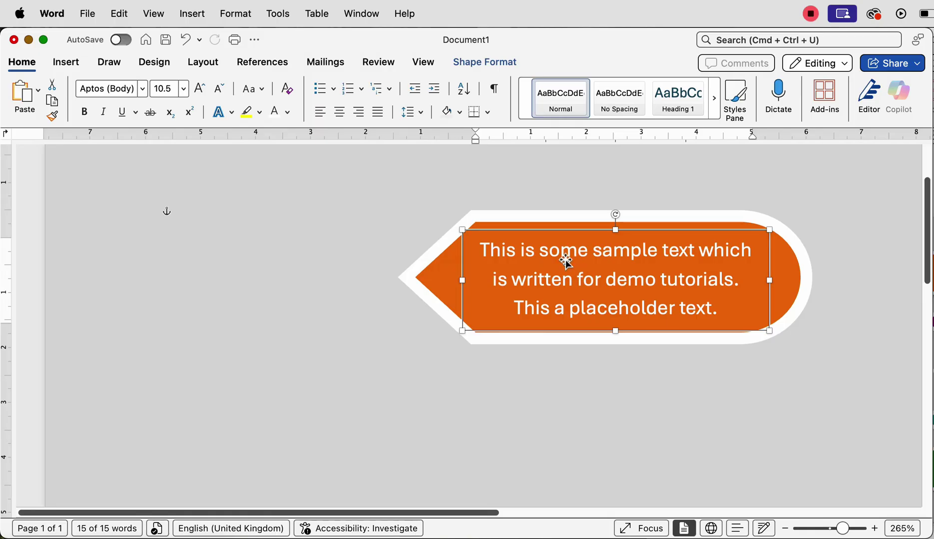
Change the text box's font to Abadi MT.
{"action": "left_click", "coordinate": [144, 90]}
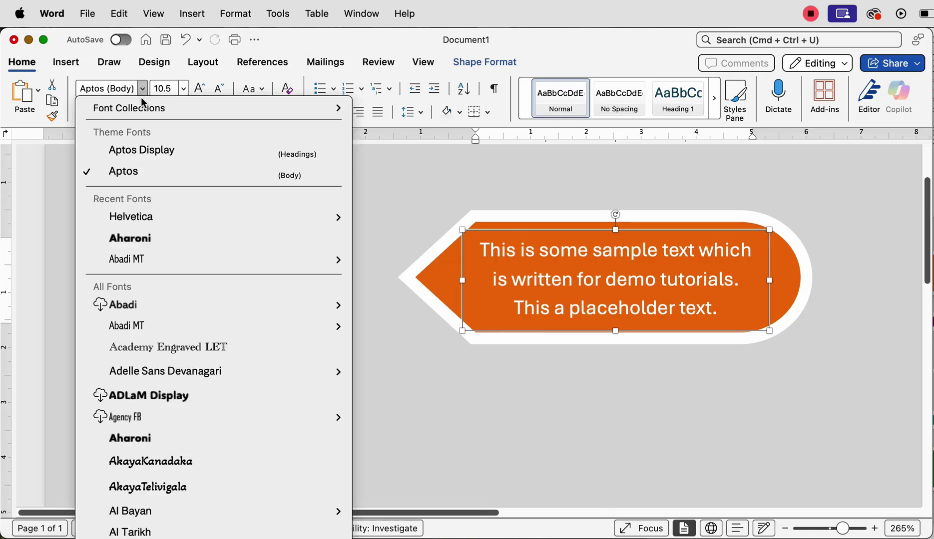
{"action": "mouse_move", "coordinate": [119, 263]}
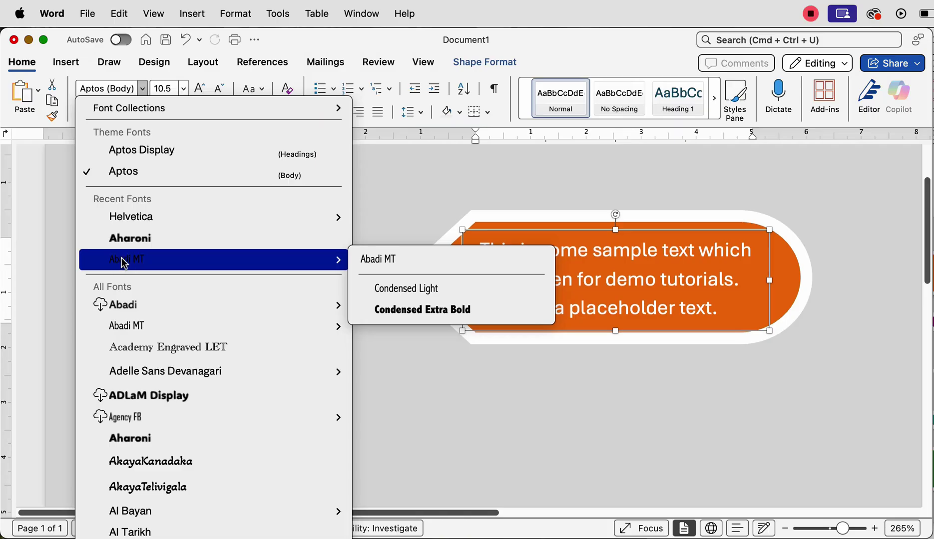
{"action": "left_click", "coordinate": [124, 263]}
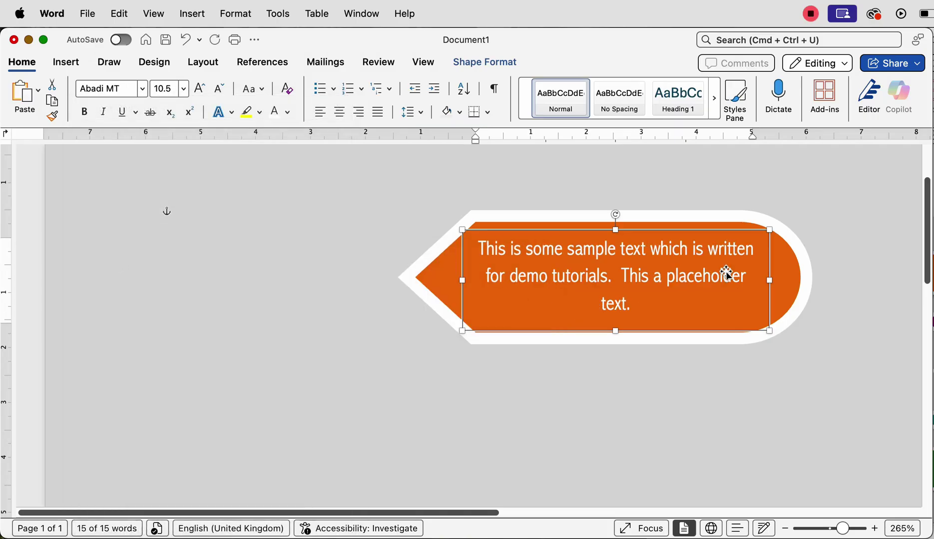
Set the line spacing of all the sample text in the text box to 1.0.
{"action": "left_click", "coordinate": [638, 306]}
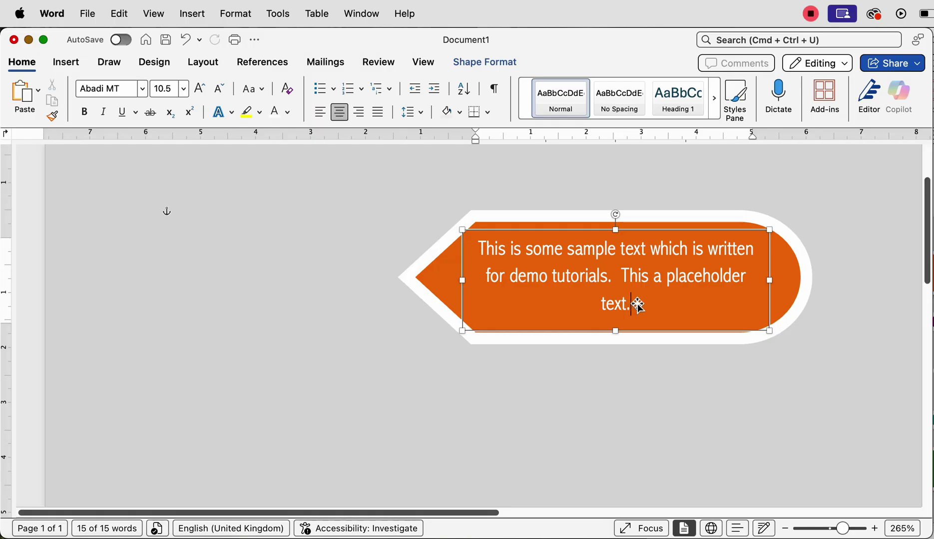
{"action": "left_click_drag", "start_coordinate": [632, 304], "coordinate": [487, 256]}
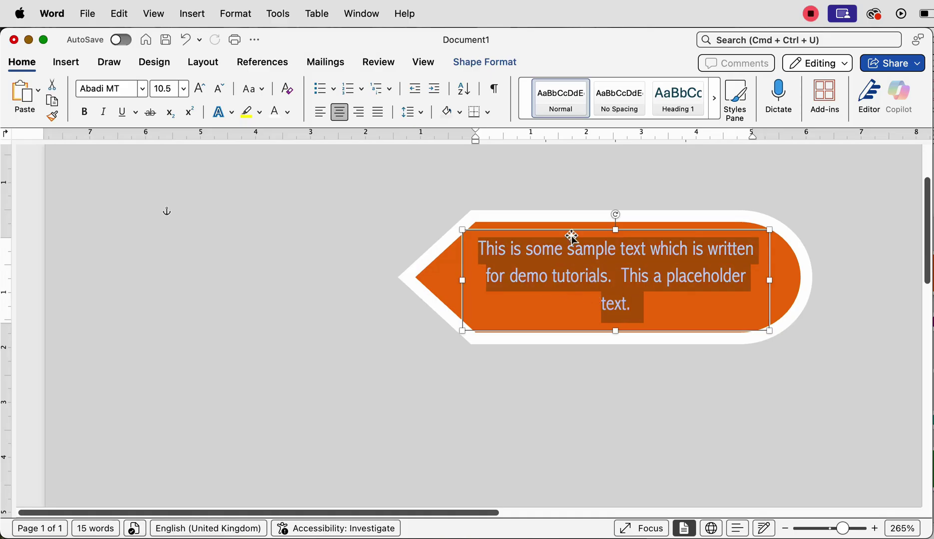
{"action": "left_click", "coordinate": [420, 114]}
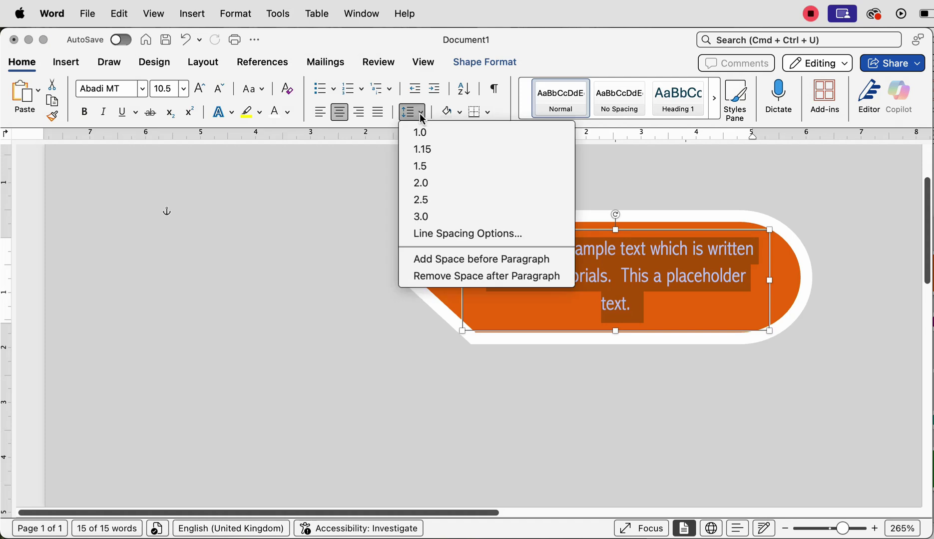
{"action": "left_click", "coordinate": [420, 132]}
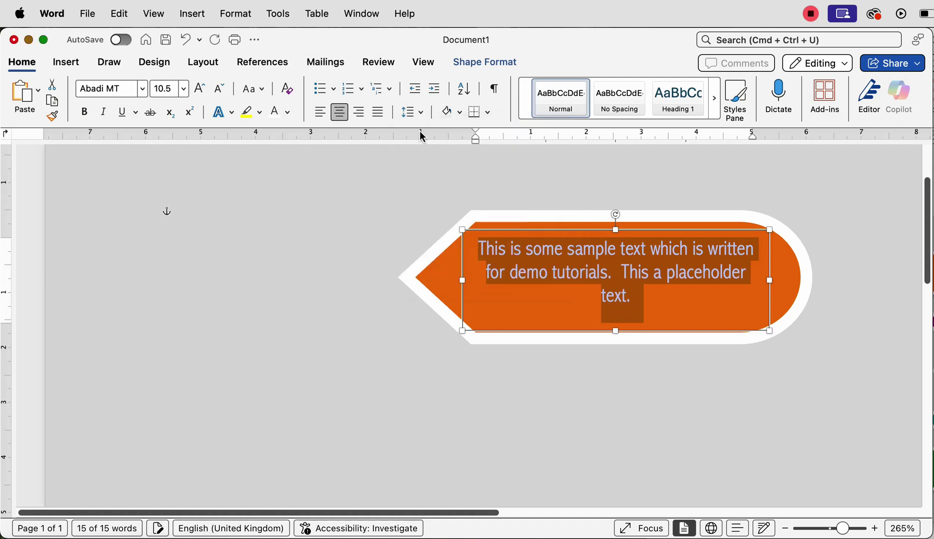
{"action": "left_click", "coordinate": [418, 113]}
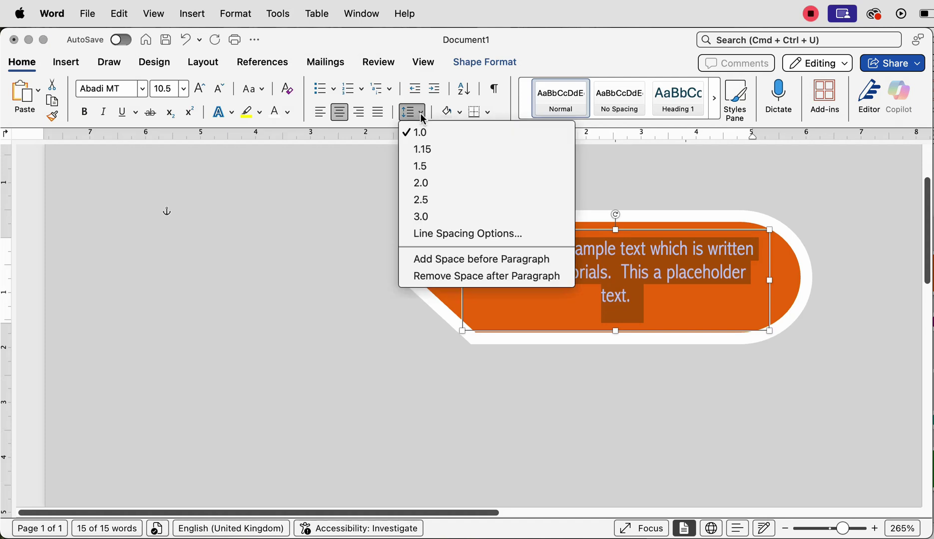
{"action": "left_click", "coordinate": [423, 121]}
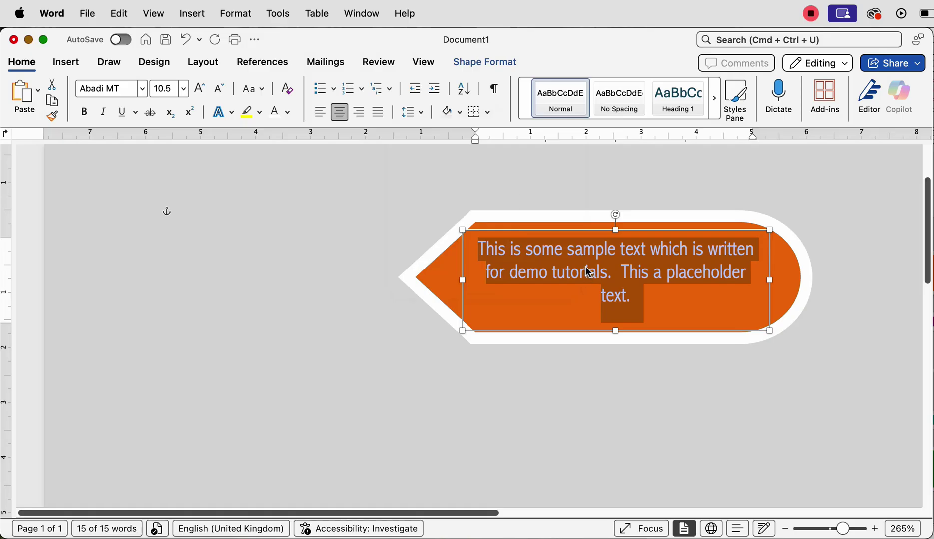
{"action": "left_click", "coordinate": [652, 306]}
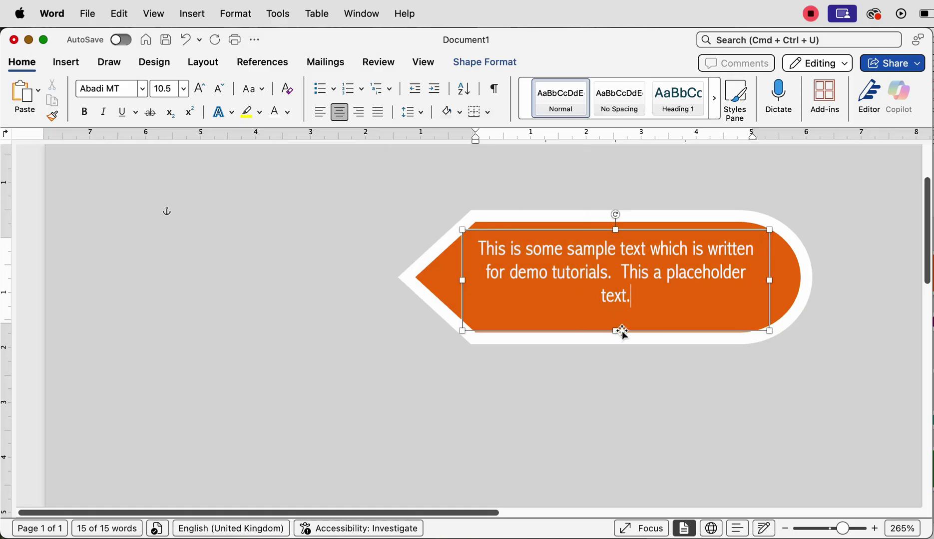
Narrow and shorten the text box around three balanced lines and reposition it within the orange area.
{"action": "left_click_drag", "start_coordinate": [615, 330], "coordinate": [615, 315]}
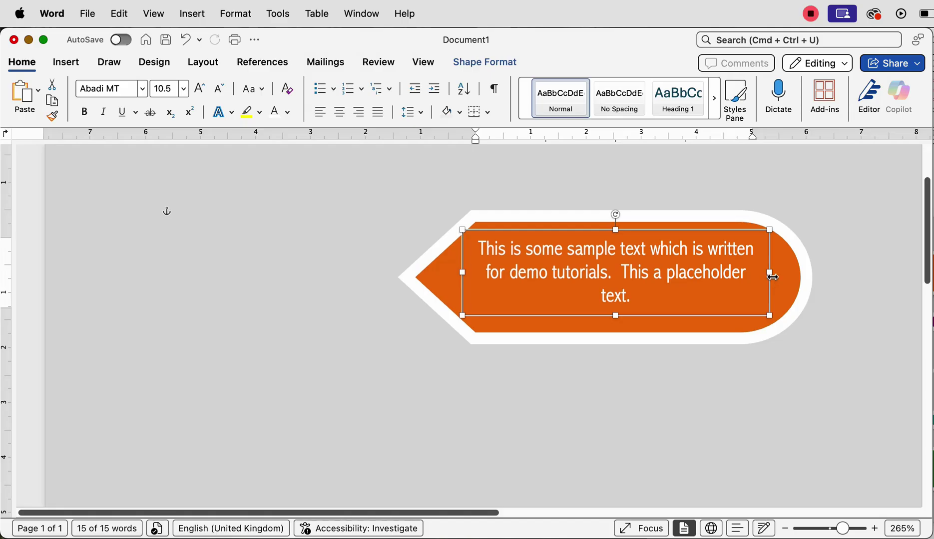
{"action": "left_click_drag", "start_coordinate": [769, 273], "coordinate": [732, 278]}
{"action": "left_click_drag", "start_coordinate": [605, 277], "coordinate": [622, 290]}
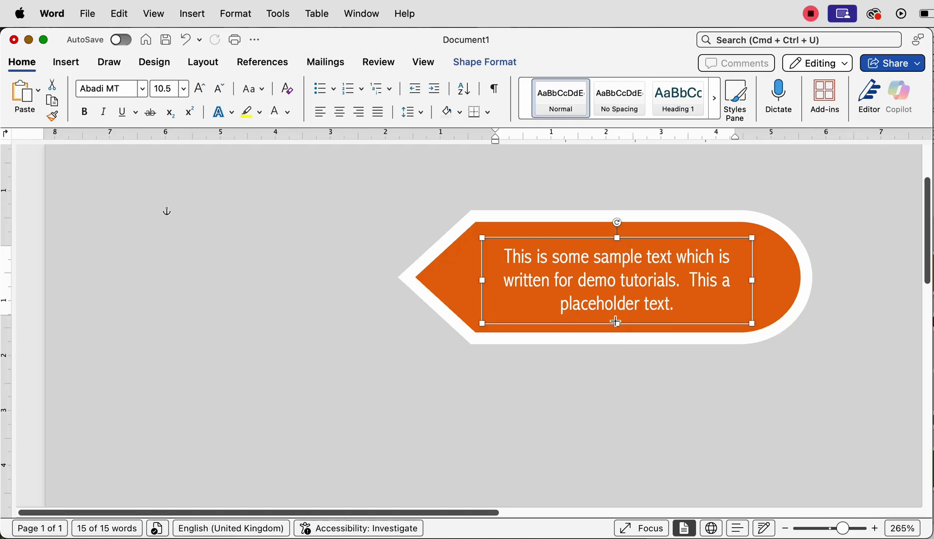
{"action": "left_click_drag", "start_coordinate": [616, 318], "coordinate": [616, 328]}
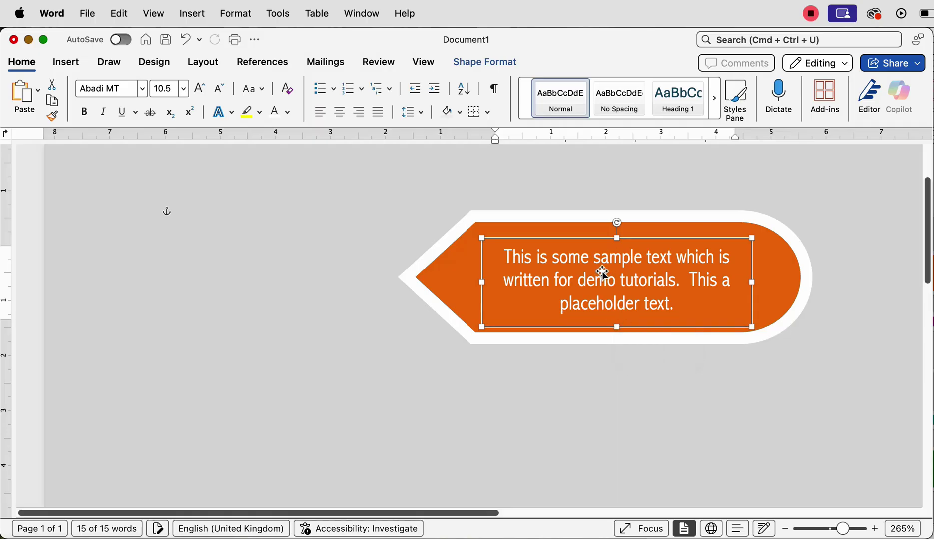
Align the text box and the orange shape to each other's middle and centre, and deselect them.
{"action": "left_click", "coordinate": [455, 269]}
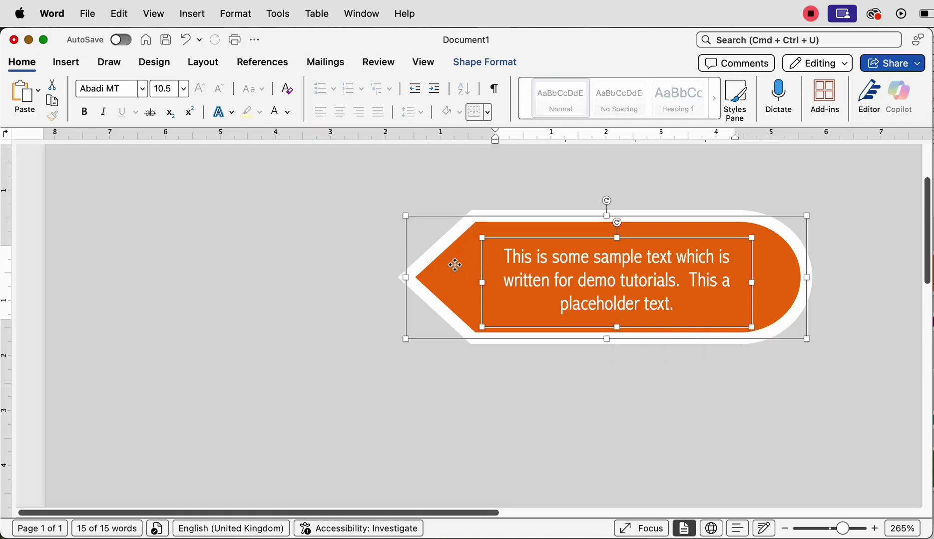
{"action": "left_click", "coordinate": [203, 62]}
{"action": "left_click", "coordinate": [751, 94]}
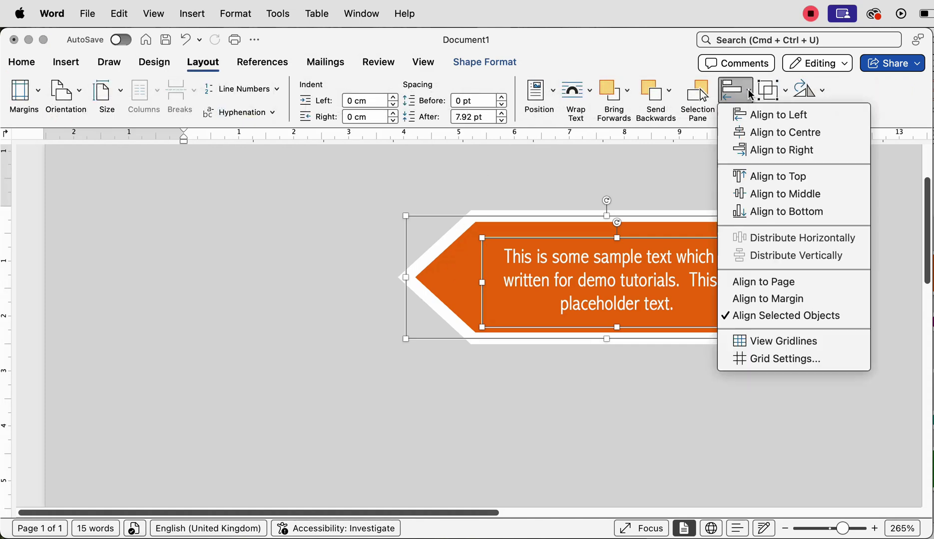
{"action": "left_click", "coordinate": [766, 196]}
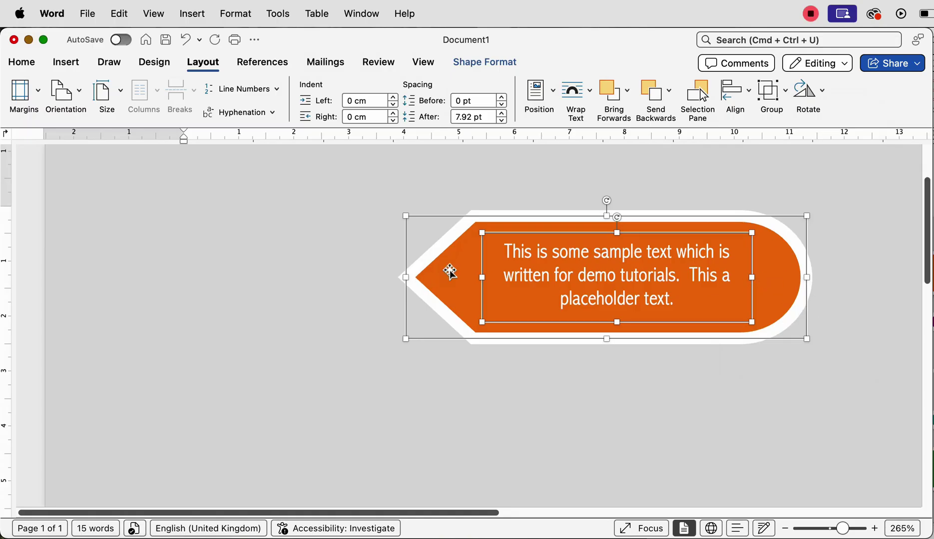
{"action": "left_click", "coordinate": [749, 95]}
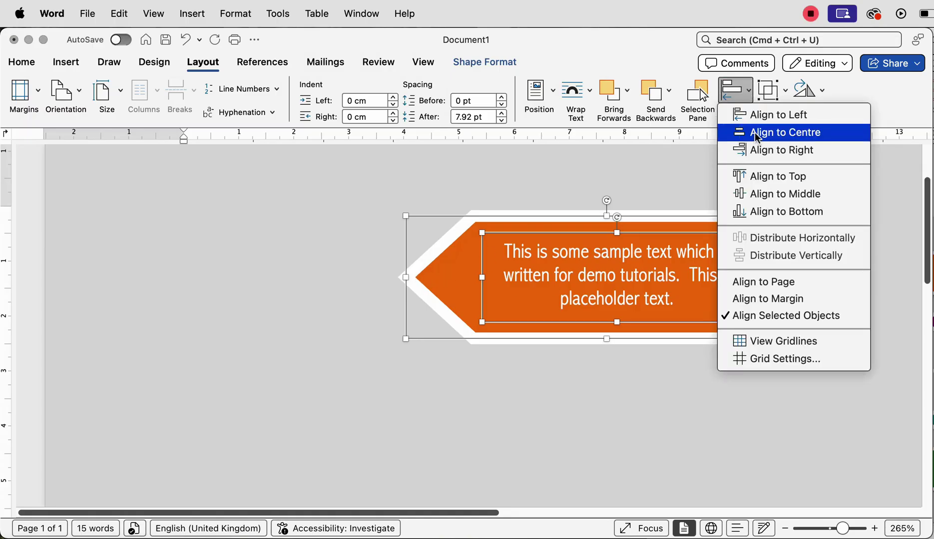
{"action": "left_click", "coordinate": [756, 132]}
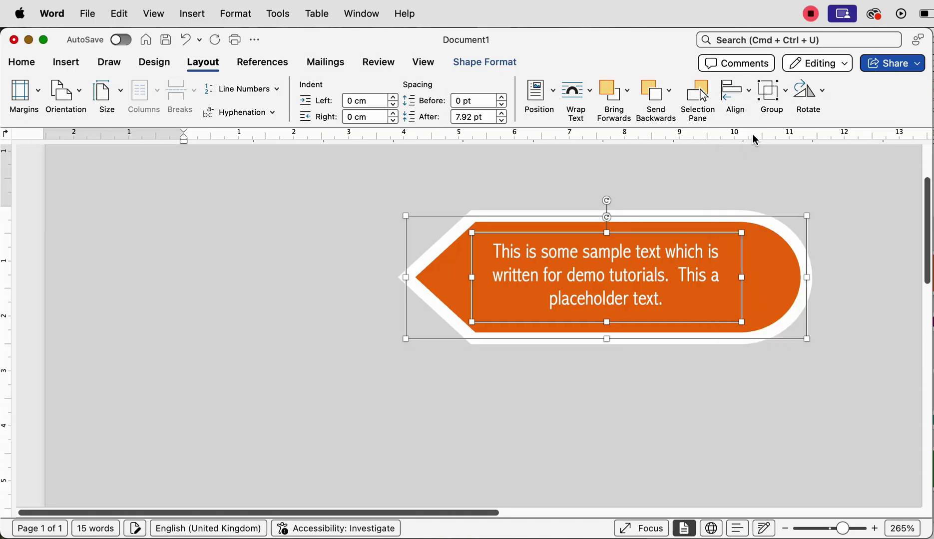
{"action": "left_click", "coordinate": [683, 176]}
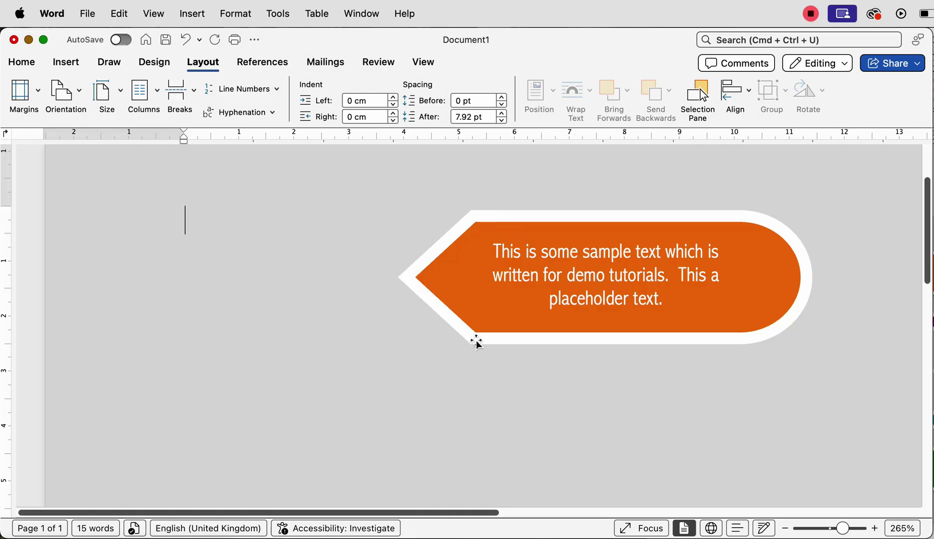
Nudge the text box slightly to the right, towards the orange shape's rounded end, and deselect it.
{"action": "left_click", "coordinate": [604, 275]}
{"action": "key", "text": "Right"}
{"action": "key", "text": "Right"}
{"action": "key", "text": "Right"}
{"action": "key", "text": "Right"}
{"action": "key", "text": "Right"}
{"action": "key", "text": "Right"}
{"action": "key", "text": "Right"}
{"action": "key", "text": "Right"}
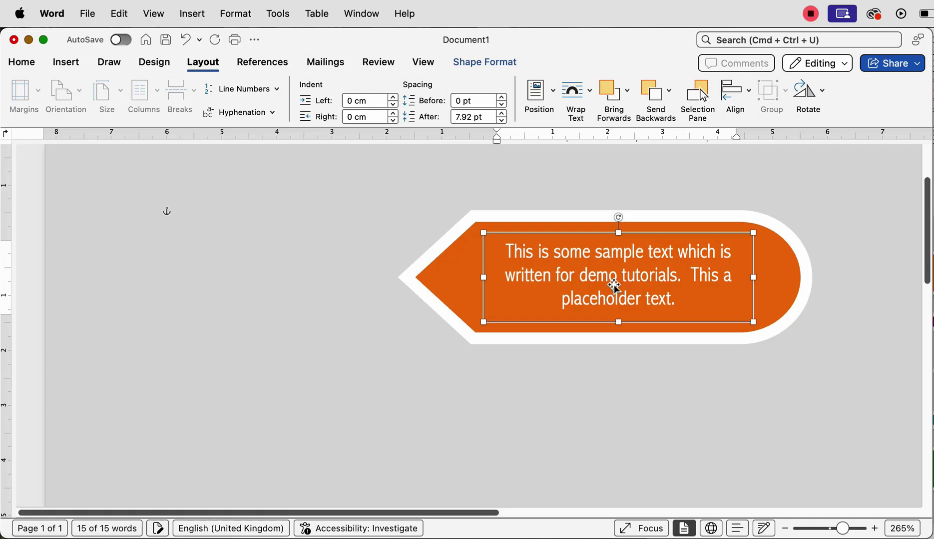
{"action": "key", "text": "Right"}
{"action": "key", "text": "Right"}
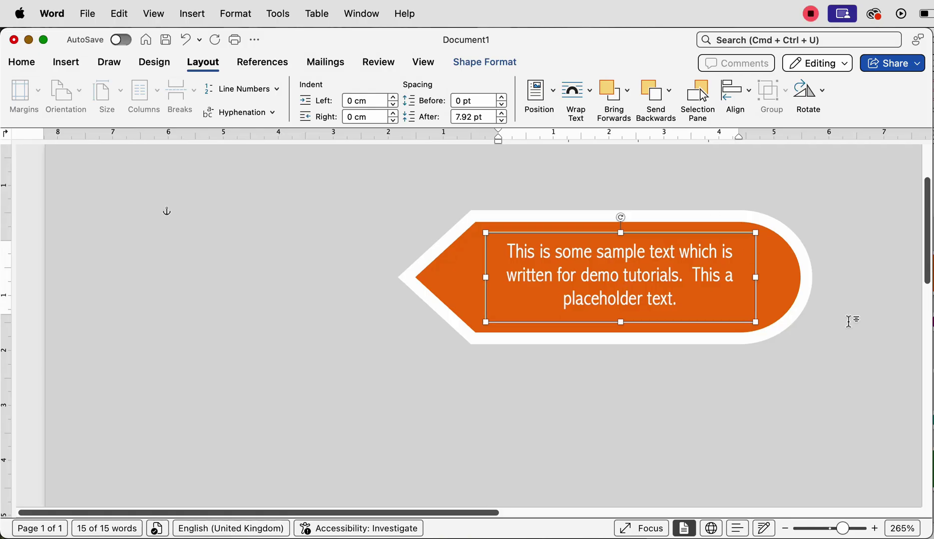
{"action": "left_click", "coordinate": [829, 357]}
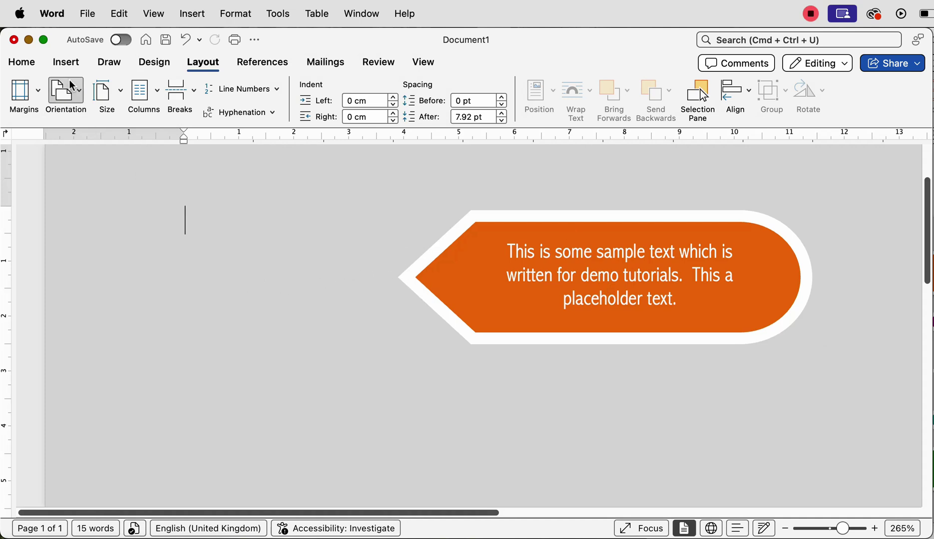
Draw a horizontal straight line about 2.95 cm long outward from the pointed tip of the orange shape.
{"action": "left_click", "coordinate": [63, 62]}
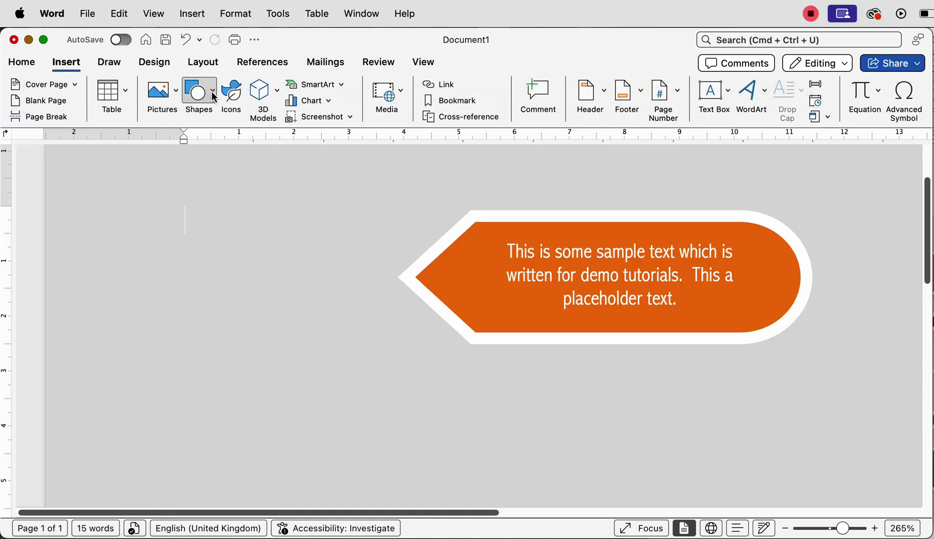
{"action": "left_click", "coordinate": [214, 97]}
{"action": "left_click", "coordinate": [198, 218]}
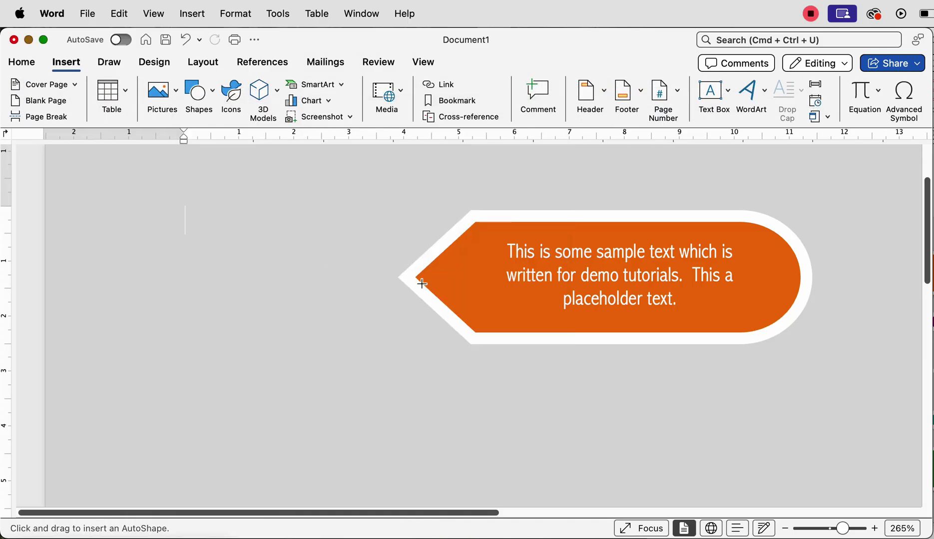
{"action": "left_click_drag", "start_coordinate": [410, 278], "coordinate": [243, 273]}
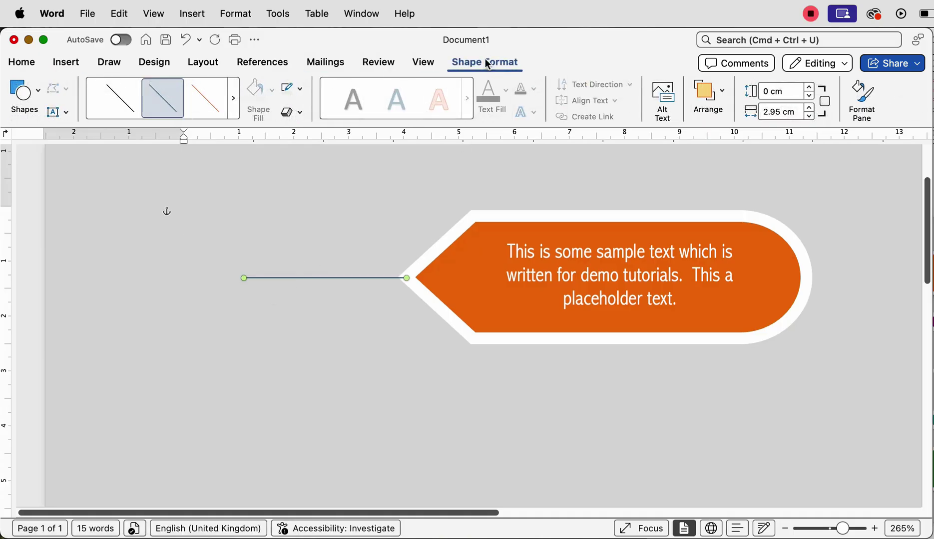
Give the line a white outline with a 6 pt weight and deselect it.
{"action": "left_click", "coordinate": [301, 91]}
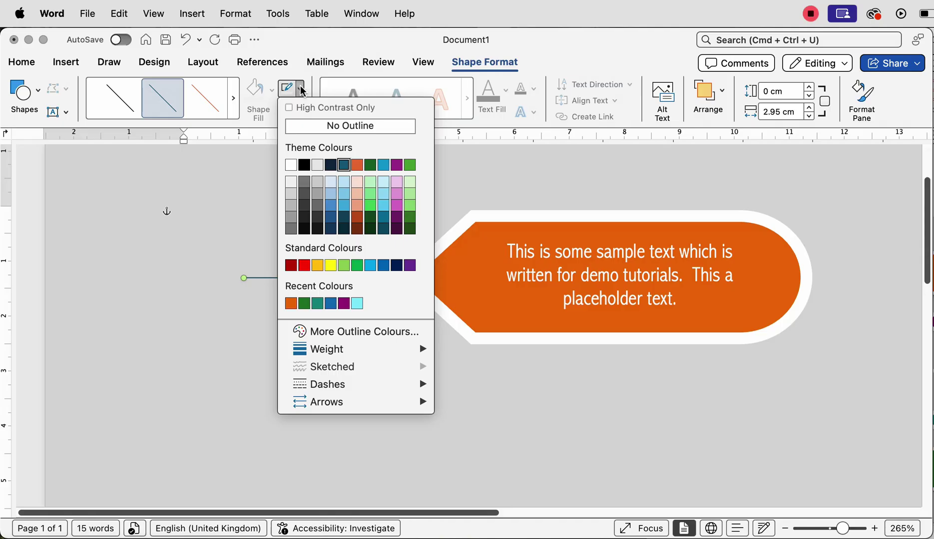
{"action": "left_click", "coordinate": [292, 165]}
{"action": "left_click", "coordinate": [301, 91]}
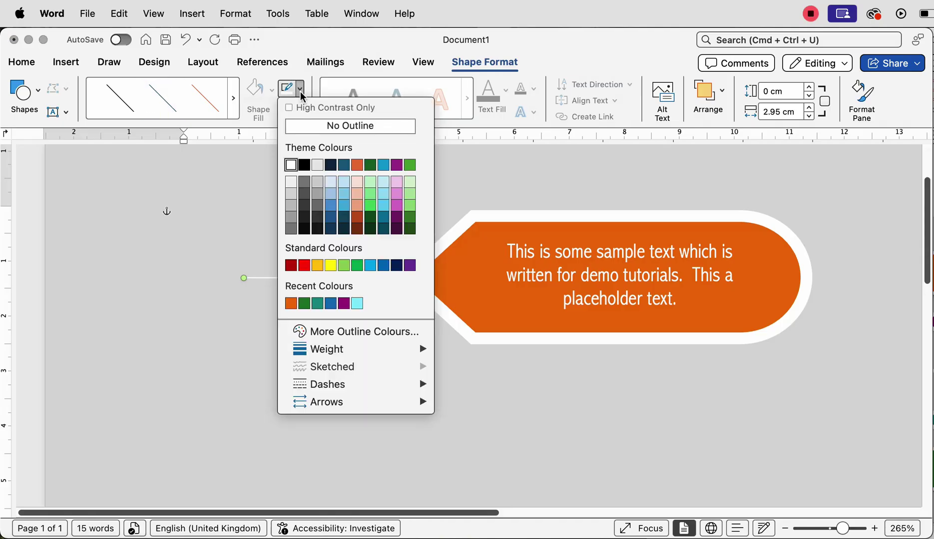
{"action": "mouse_move", "coordinate": [419, 353]}
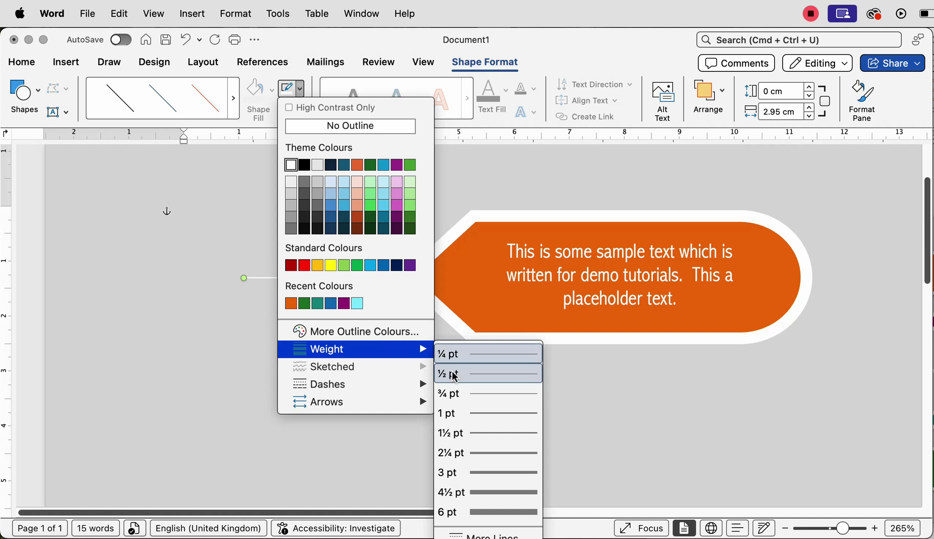
{"action": "left_click", "coordinate": [473, 513]}
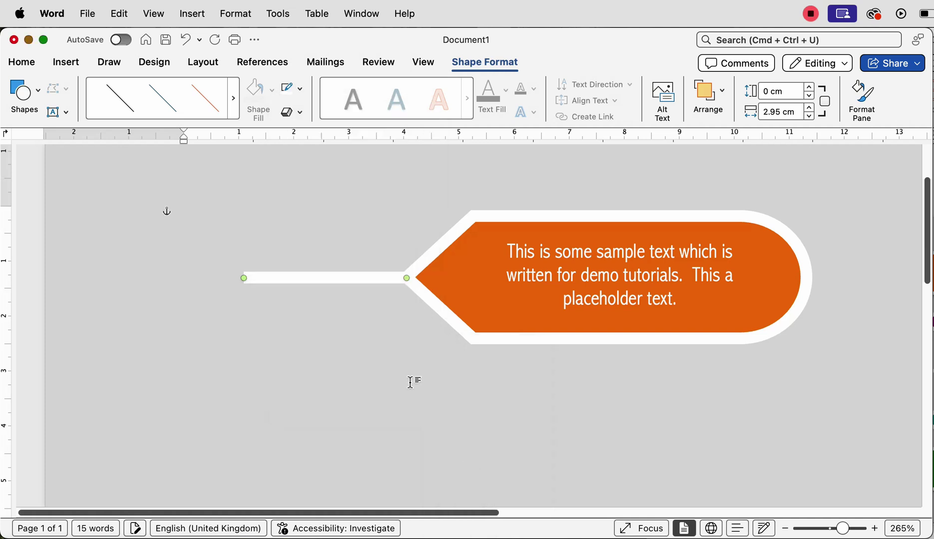
{"action": "left_click", "coordinate": [410, 382]}
Align the white line and the orange shape to each other's middle, deselect them and close the formatting pane.
{"action": "left_click", "coordinate": [390, 277]}
{"action": "double_click", "coordinate": [433, 279]}
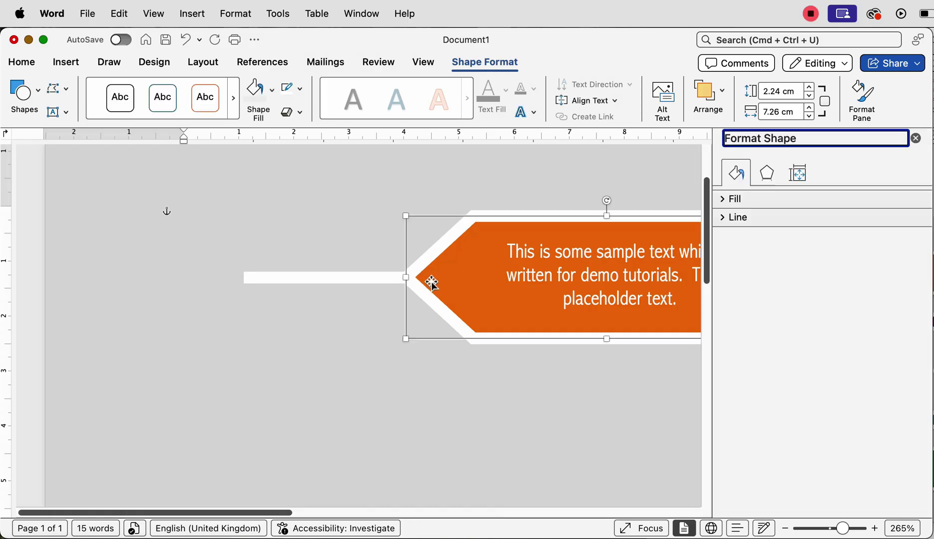
{"action": "left_click", "coordinate": [359, 278]}
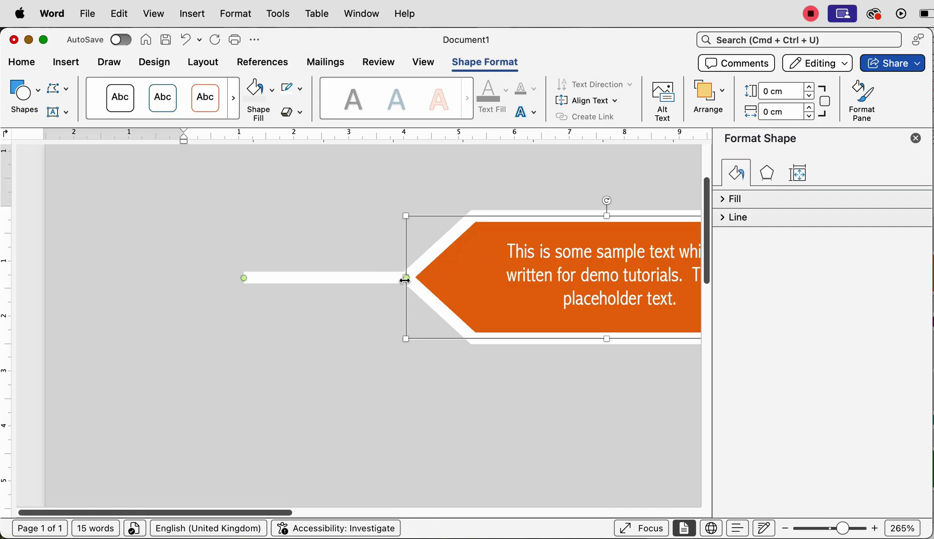
{"action": "left_click", "coordinate": [202, 62]}
{"action": "left_click", "coordinate": [747, 98]}
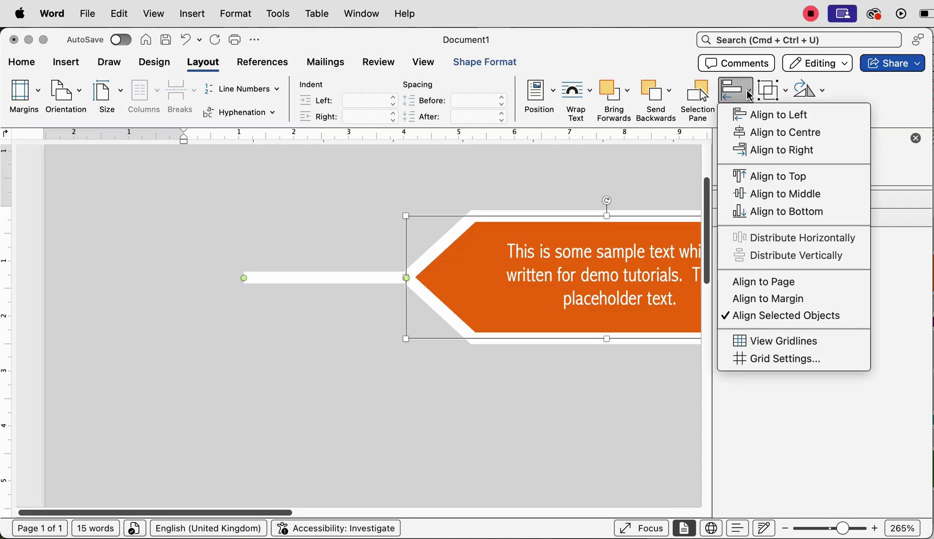
{"action": "left_click", "coordinate": [752, 194]}
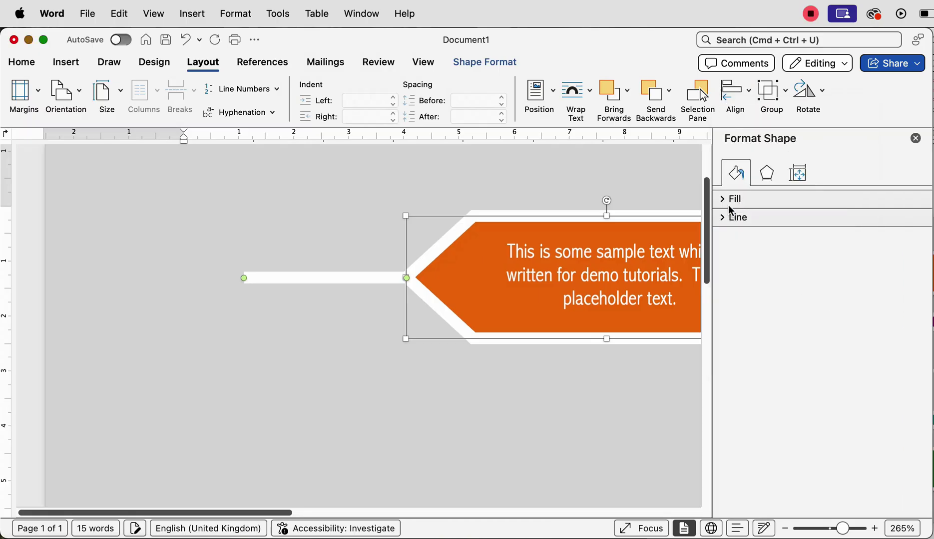
{"action": "left_click", "coordinate": [365, 309]}
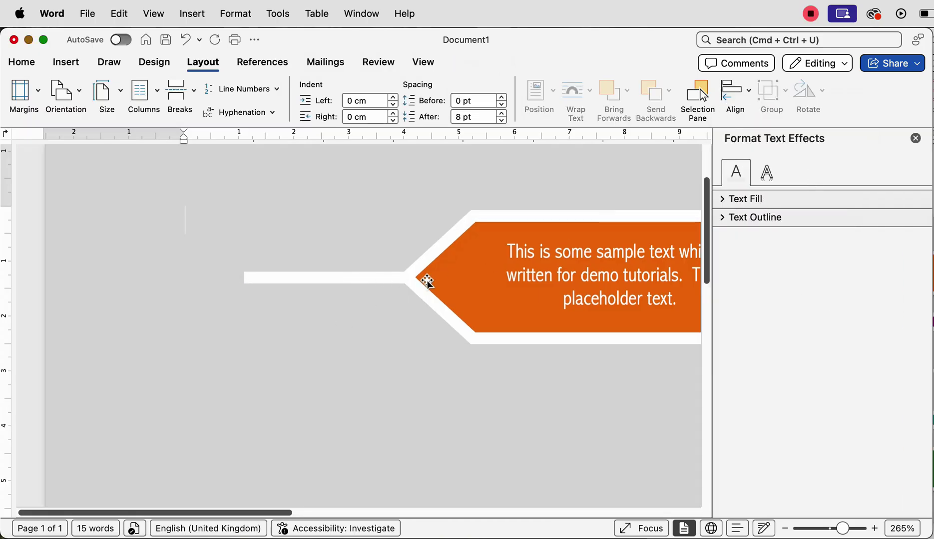
{"action": "left_click", "coordinate": [915, 139]}
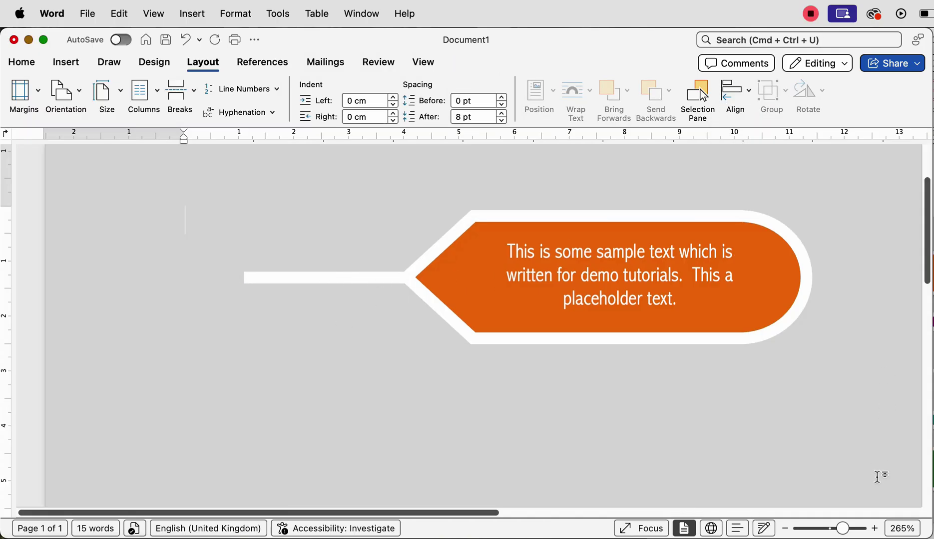
Copy the text box, the orange shape and the white line together.
{"action": "left_click_drag", "start_coordinate": [842, 529], "coordinate": [831, 529]}
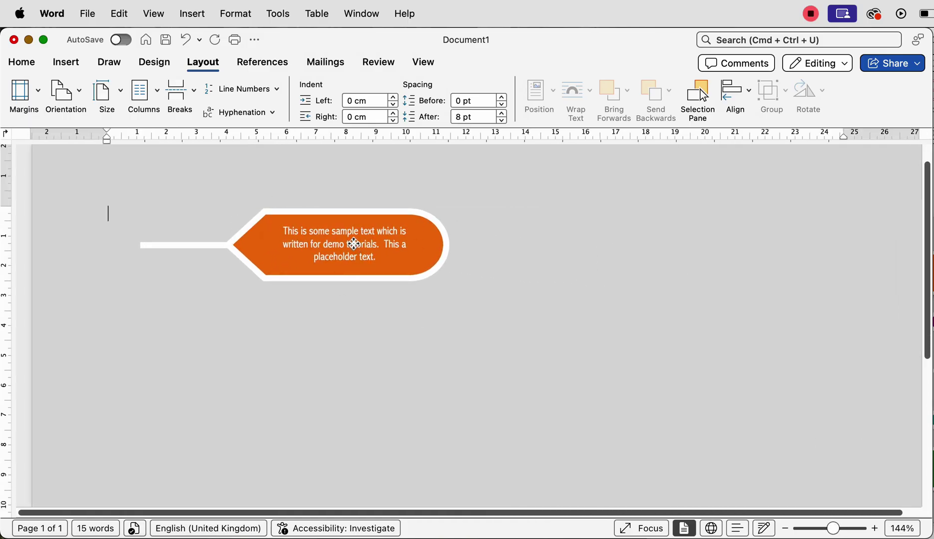
{"action": "left_click", "coordinate": [356, 245]}
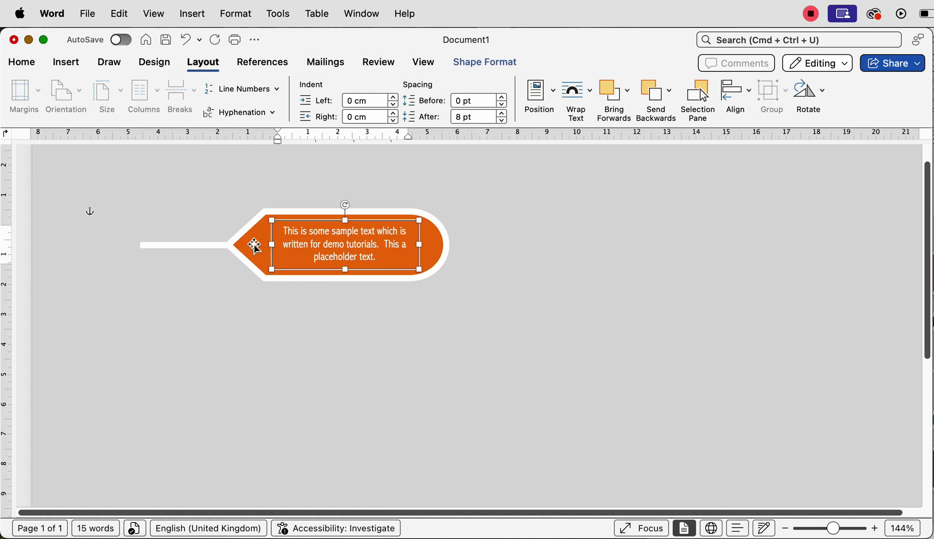
{"action": "left_click", "coordinate": [247, 263], "text": "shift"}
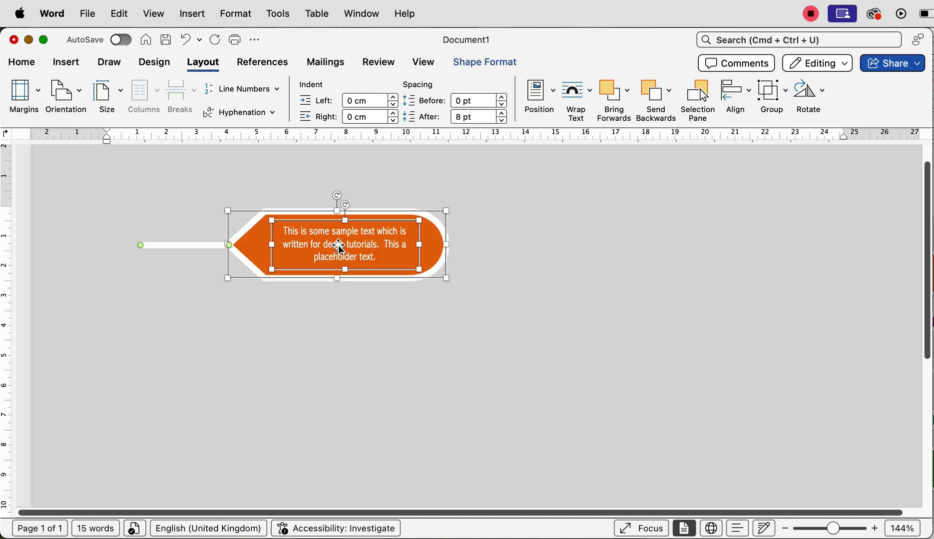
{"action": "left_click", "coordinate": [30, 64]}
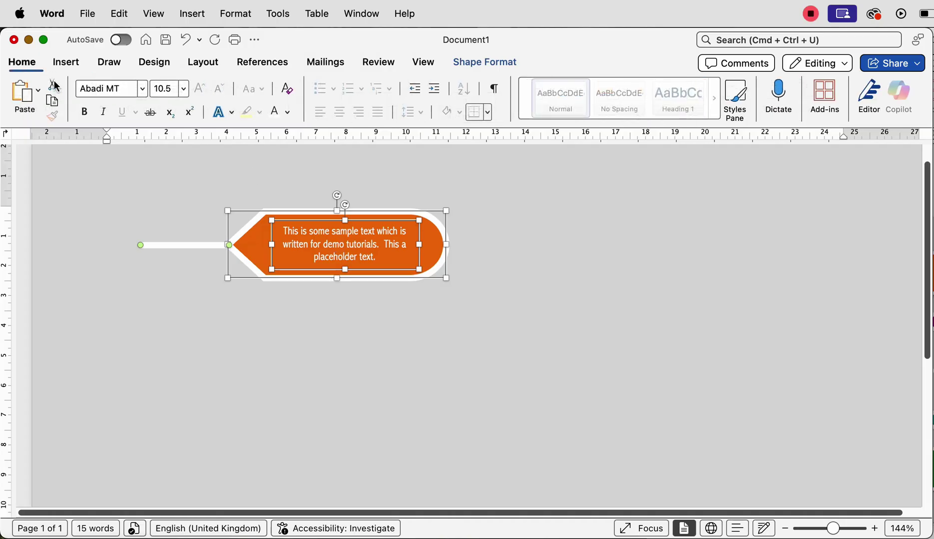
{"action": "left_click", "coordinate": [340, 354]}
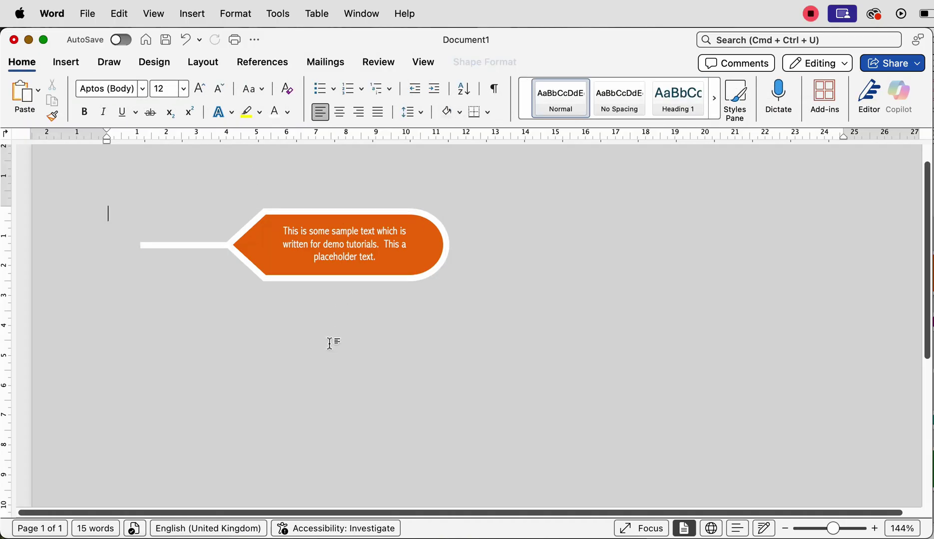
Paste the copied callout twice and move one of the copies to the right half of the page.
{"action": "left_click", "coordinate": [24, 97]}
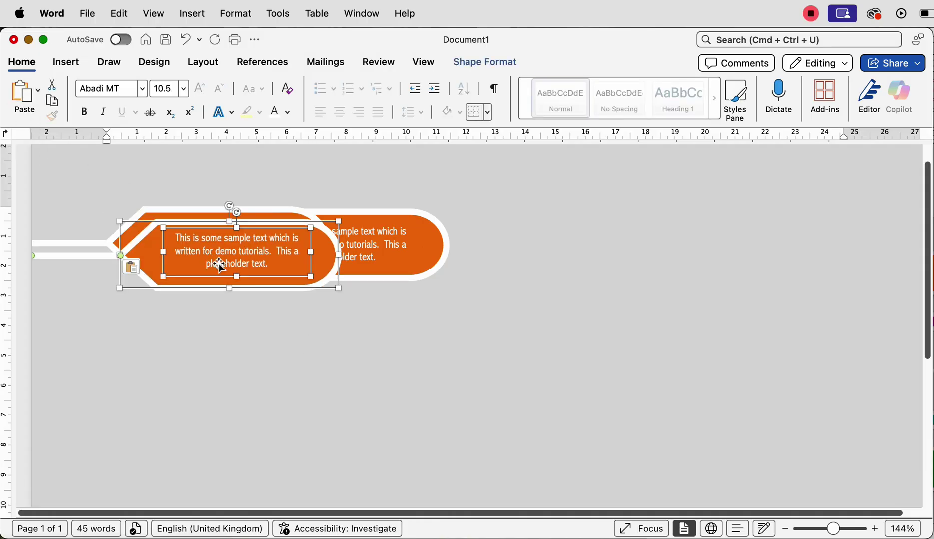
{"action": "left_click_drag", "start_coordinate": [144, 254], "coordinate": [642, 292]}
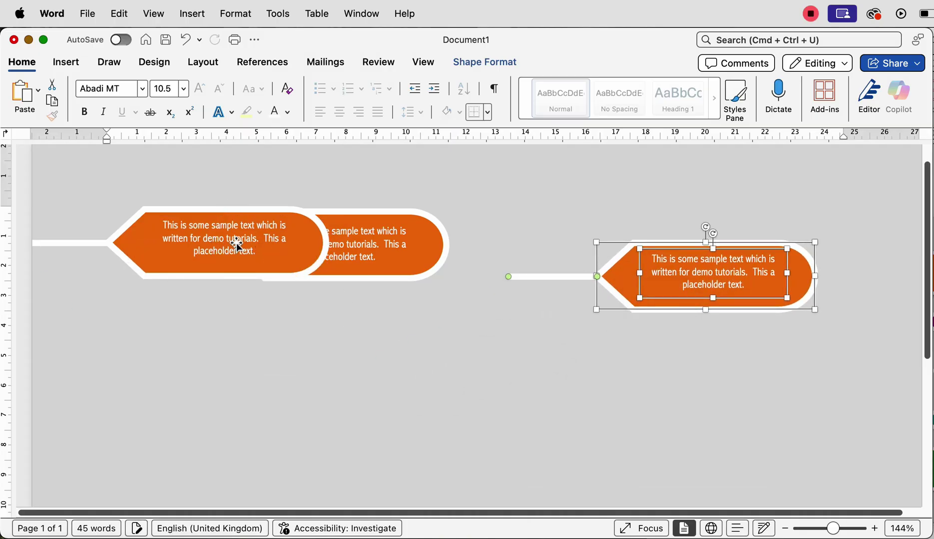
{"action": "left_click_drag", "start_coordinate": [223, 242], "coordinate": [223, 244]}
{"action": "key", "text": "super+z"}
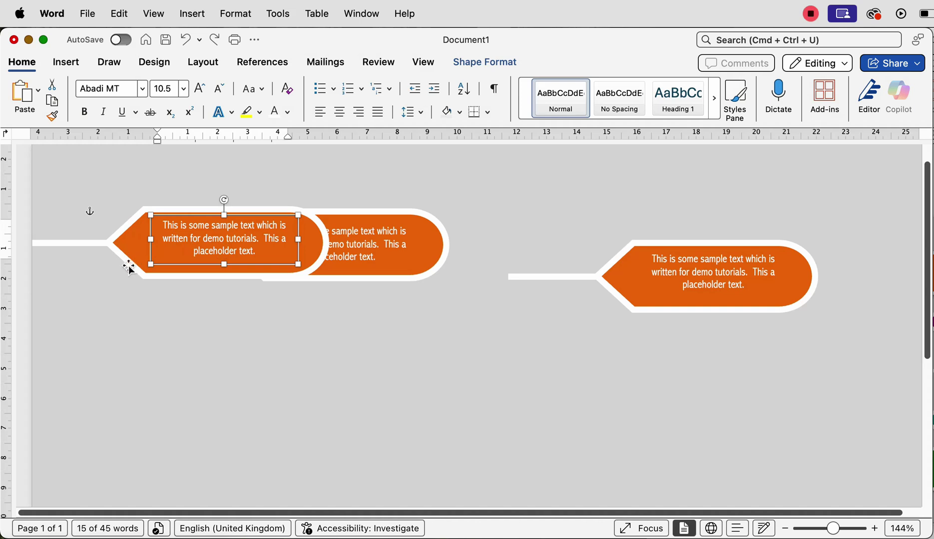
Group the text box, shape and line of the overlapping copy and move the group below the original callout.
{"action": "left_click", "coordinate": [129, 266], "text": "shift"}
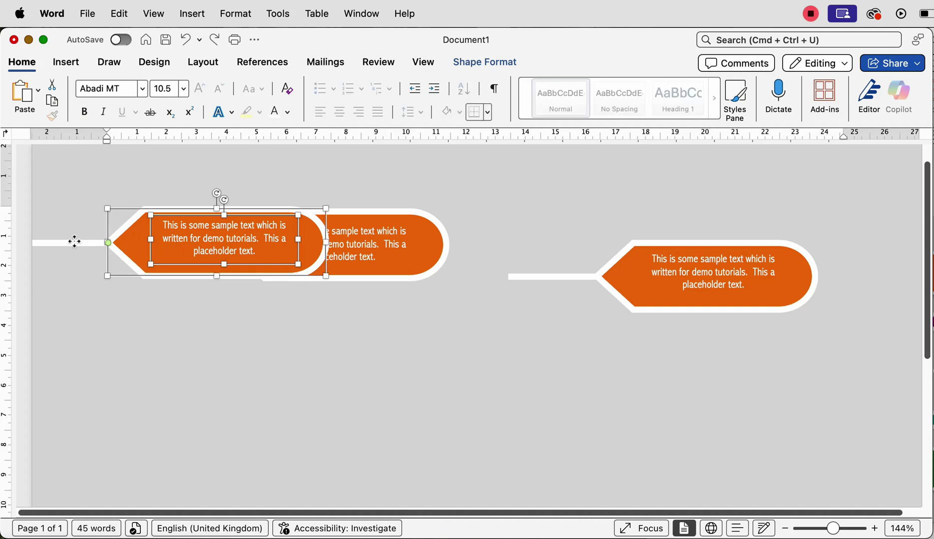
{"action": "left_click", "coordinate": [202, 62]}
{"action": "left_click", "coordinate": [771, 92]}
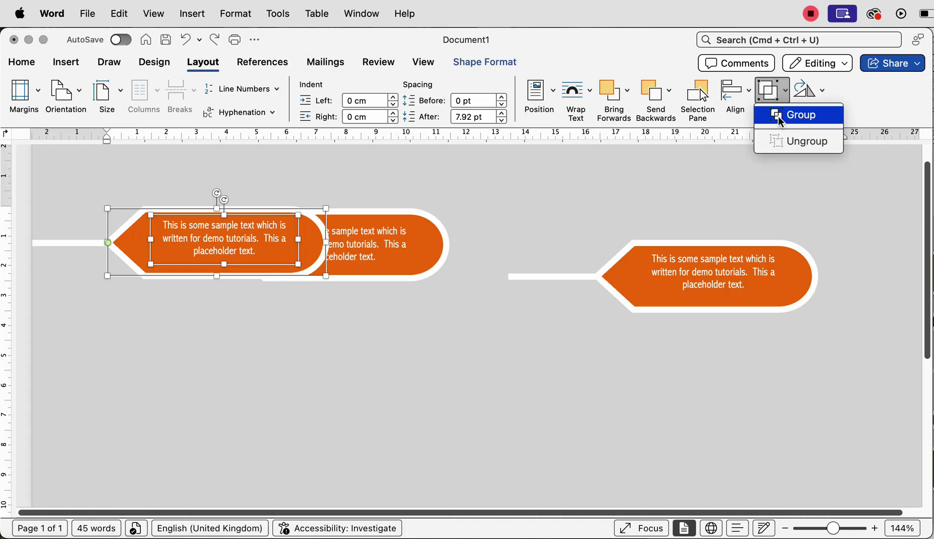
{"action": "left_click", "coordinate": [796, 115]}
{"action": "left_click_drag", "start_coordinate": [227, 253], "coordinate": [297, 373]}
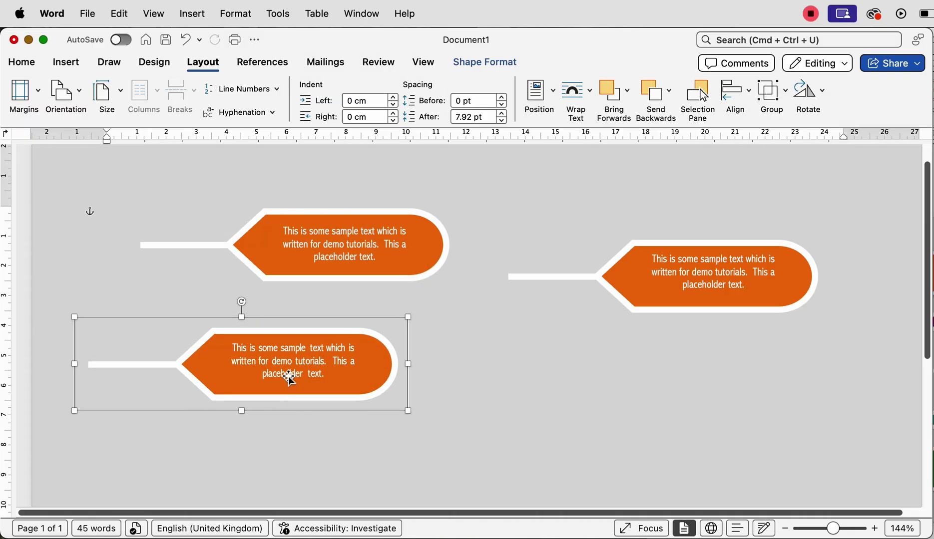
Duplicate the grouped callout to the right half of the page, and duplicate that one again below it.
{"action": "left_click_drag", "start_coordinate": [236, 384], "coordinate": [558, 397]}
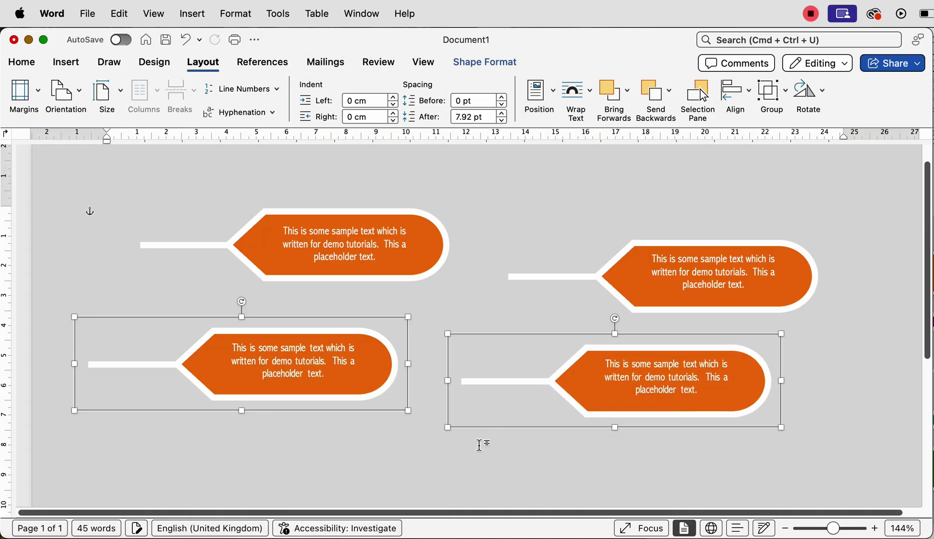
{"action": "left_click", "coordinate": [456, 454]}
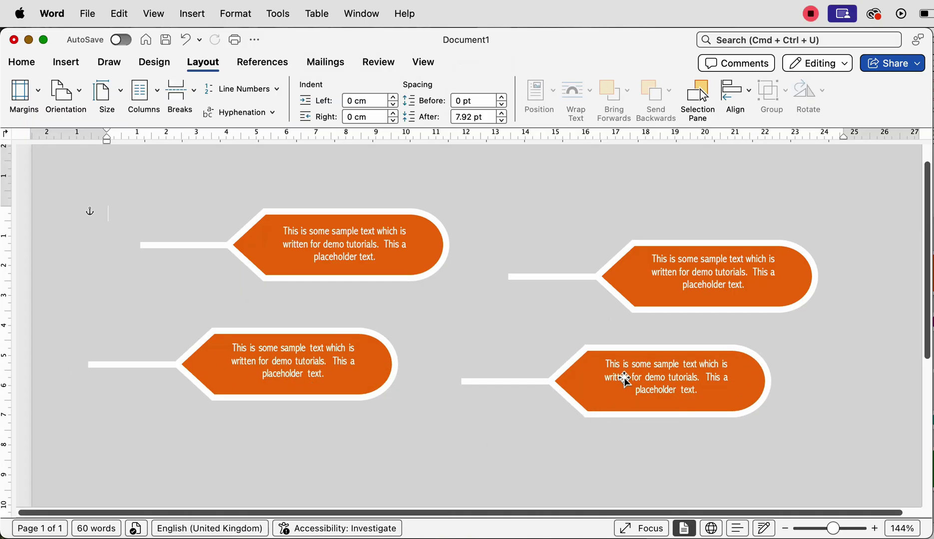
{"action": "left_click", "coordinate": [623, 382]}
{"action": "left_click_drag", "start_coordinate": [628, 380], "coordinate": [494, 450]}
Arrange the four callout copies in a vertical column on the right half of the page.
{"action": "left_click_drag", "start_coordinate": [831, 528], "coordinate": [823, 528]}
{"action": "left_click", "coordinate": [606, 237]}
{"action": "left_click_drag", "start_coordinate": [609, 246], "coordinate": [609, 249]}
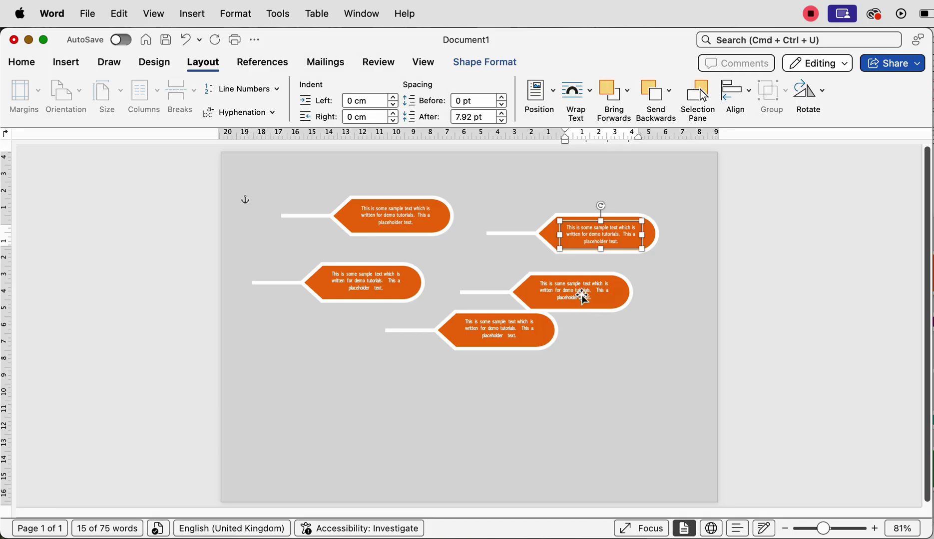
{"action": "left_click_drag", "start_coordinate": [584, 301], "coordinate": [610, 464]}
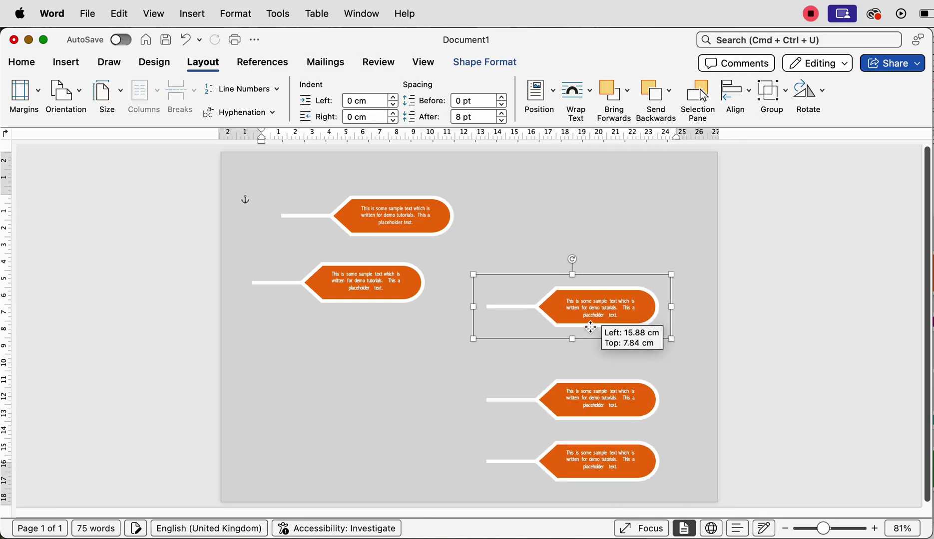
{"action": "left_click_drag", "start_coordinate": [583, 301], "coordinate": [584, 327]}
{"action": "left_click", "coordinate": [396, 289]}
{"action": "left_click_drag", "start_coordinate": [387, 285], "coordinate": [656, 275]}
Group the original callout's text box, shape and line, and move the group to the top of the right-hand column.
{"action": "left_click", "coordinate": [405, 217]}
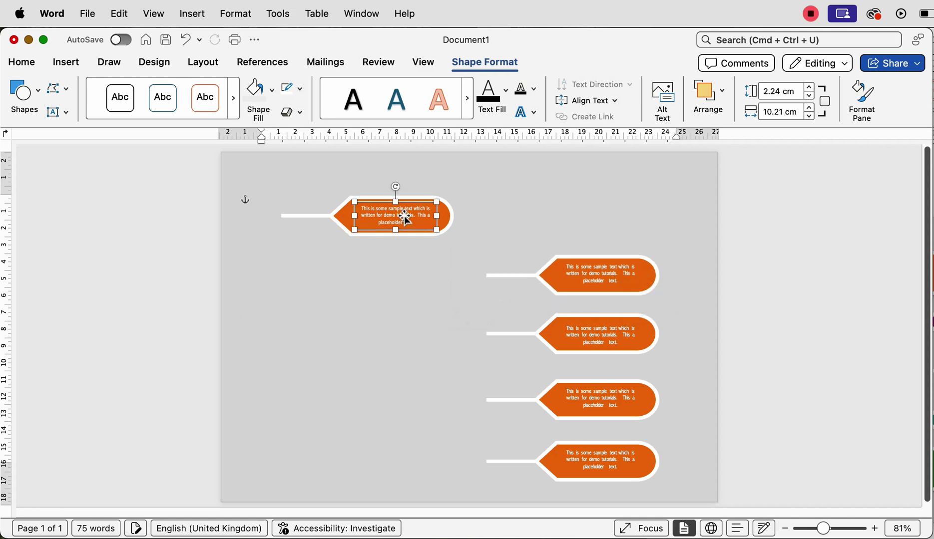
{"action": "left_click", "coordinate": [309, 216], "text": "shift"}
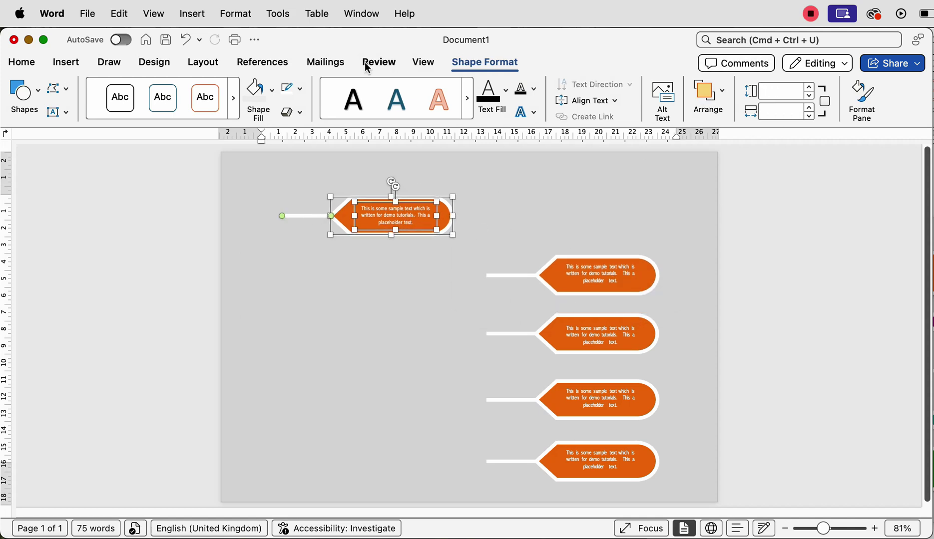
{"action": "left_click", "coordinate": [223, 61]}
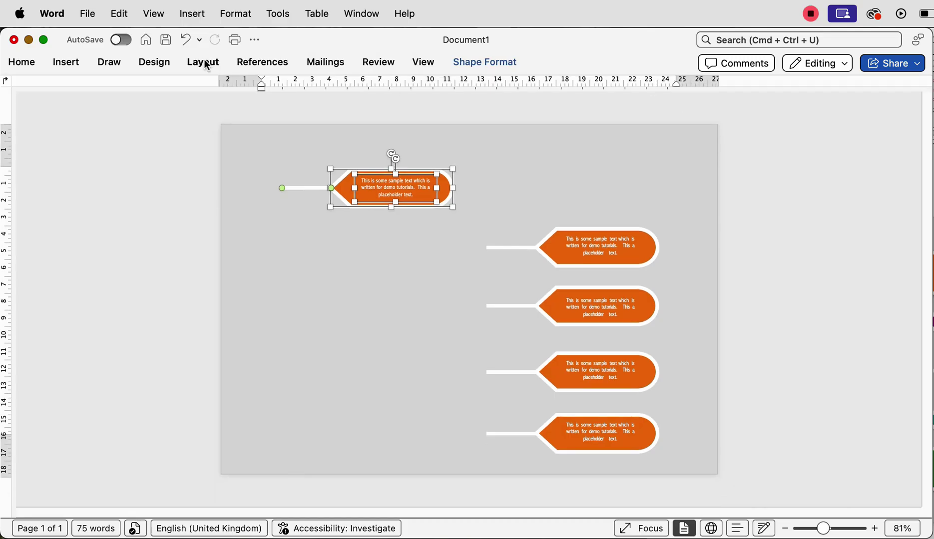
{"action": "left_click", "coordinate": [204, 61]}
{"action": "left_click", "coordinate": [771, 90]}
{"action": "left_click", "coordinate": [774, 116]}
{"action": "left_click_drag", "start_coordinate": [414, 212], "coordinate": [608, 236]}
Reposition the five callout groups within the column to adjust the vertical gaps between them.
{"action": "left_click_drag", "start_coordinate": [590, 329], "coordinate": [591, 316]}
{"action": "left_click_drag", "start_coordinate": [596, 389], "coordinate": [596, 383]}
{"action": "left_click", "coordinate": [598, 433]}
{"action": "mouse_move", "coordinate": [599, 432]}
{"action": "left_mouse_down"}
{"action": "mouse_move", "coordinate": [605, 414]}
{"action": "mouse_move", "coordinate": [602, 436]}
{"action": "left_mouse_up"}
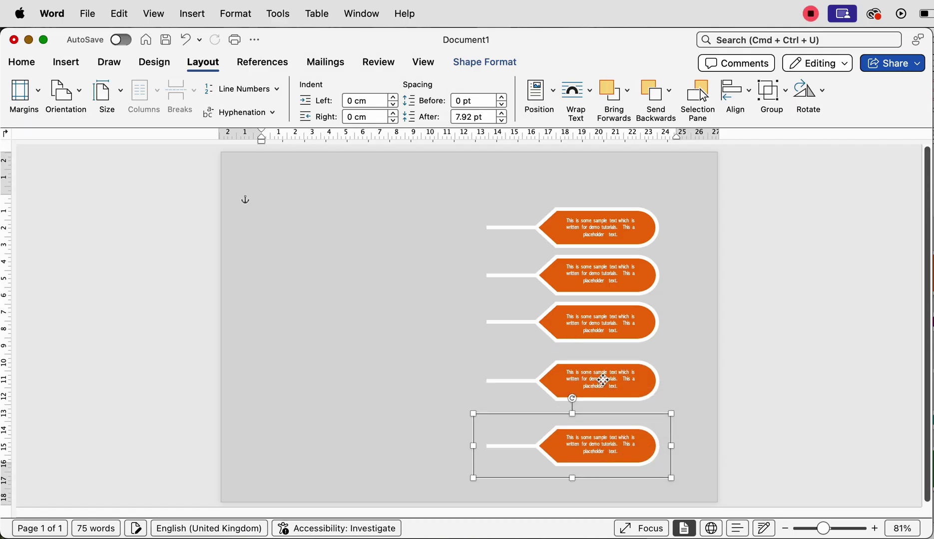
{"action": "left_click_drag", "start_coordinate": [602, 381], "coordinate": [603, 388]}
{"action": "left_click_drag", "start_coordinate": [614, 309], "coordinate": [616, 316]}
{"action": "left_click_drag", "start_coordinate": [607, 280], "coordinate": [605, 273]}
{"action": "left_click_drag", "start_coordinate": [619, 229], "coordinate": [603, 218]}
{"action": "left_click_drag", "start_coordinate": [605, 447], "coordinate": [609, 438]}
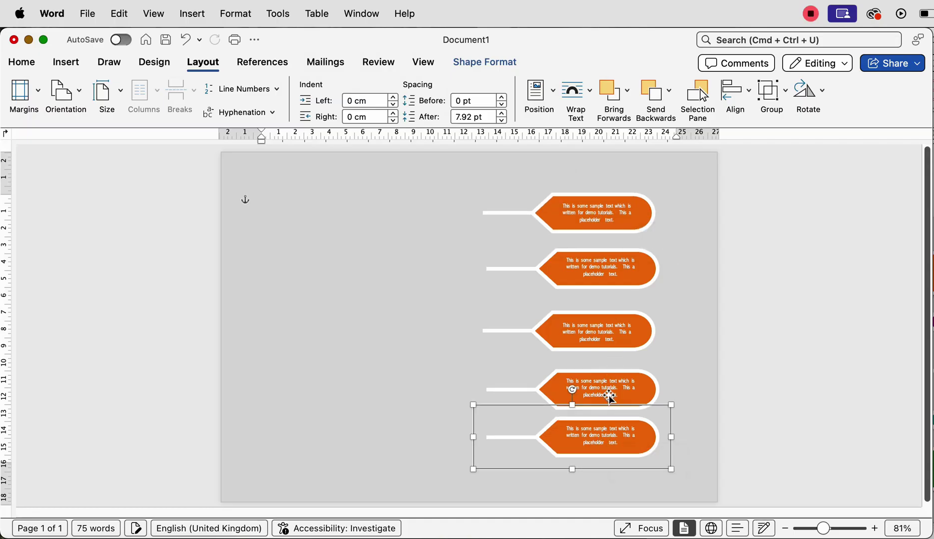
Select all five callout groups in the column and distribute them vertically.
{"action": "left_click", "coordinate": [604, 397], "text": "shift"}
{"action": "left_click", "coordinate": [600, 332], "text": "shift"}
{"action": "left_click", "coordinate": [599, 277], "text": "shift"}
{"action": "left_click", "coordinate": [600, 222], "text": "shift"}
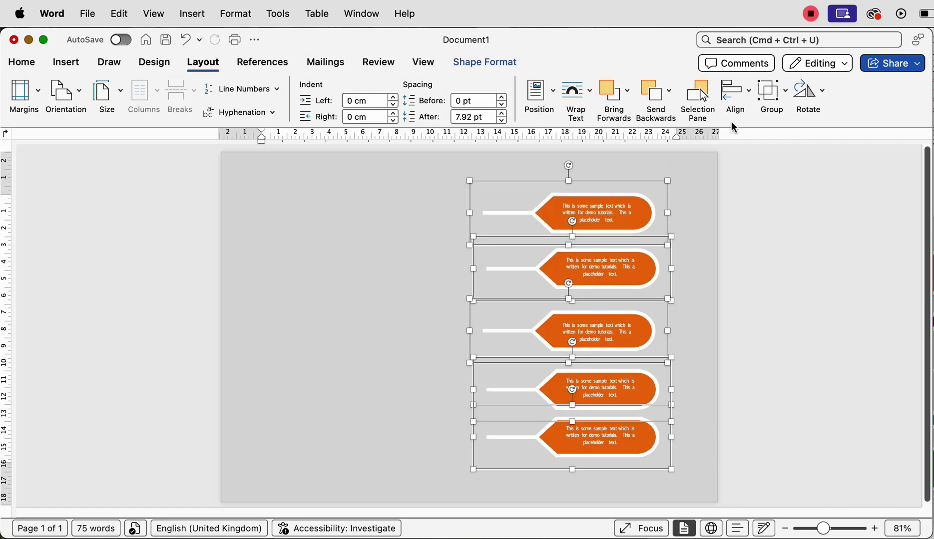
{"action": "left_click", "coordinate": [745, 91]}
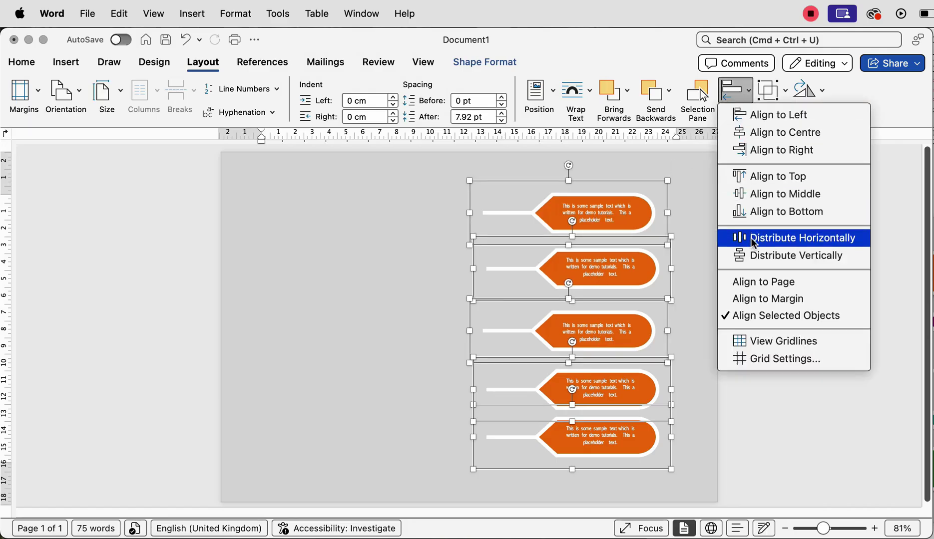
{"action": "left_click", "coordinate": [757, 254]}
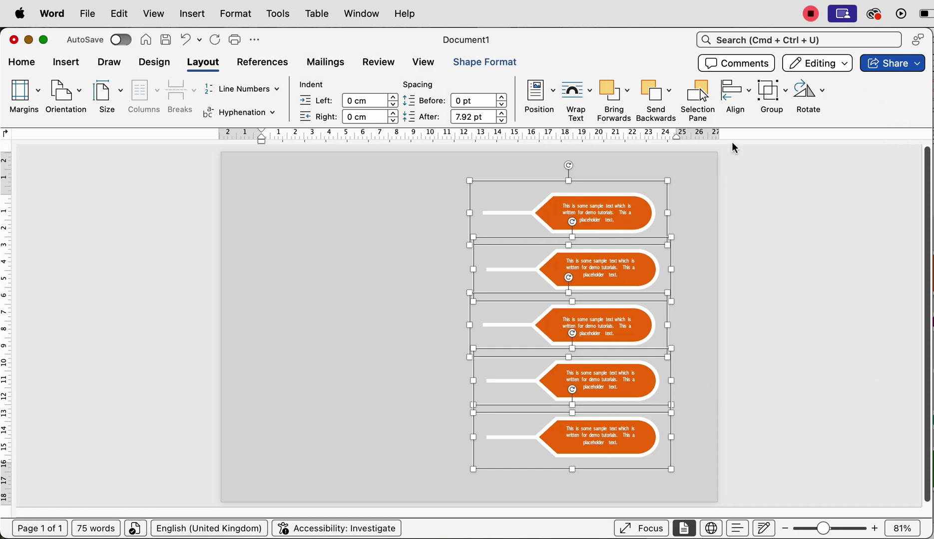
Align the five selected callout groups to the right, and deselect them.
{"action": "left_click", "coordinate": [747, 92]}
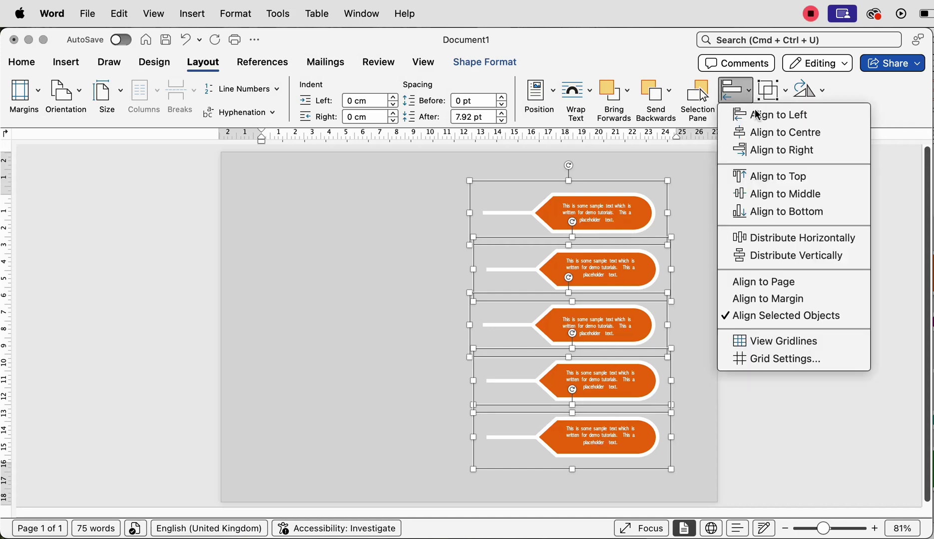
{"action": "left_click", "coordinate": [769, 151]}
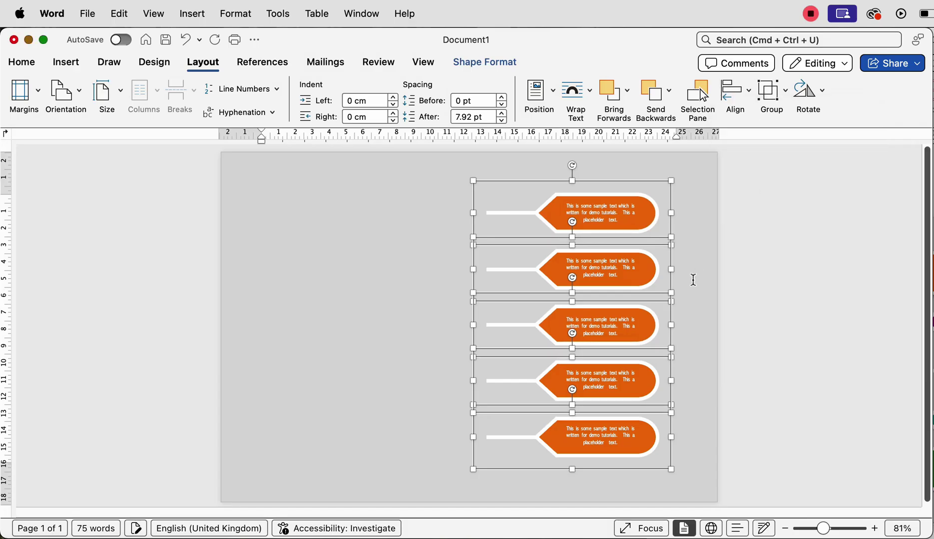
{"action": "left_click", "coordinate": [671, 294]}
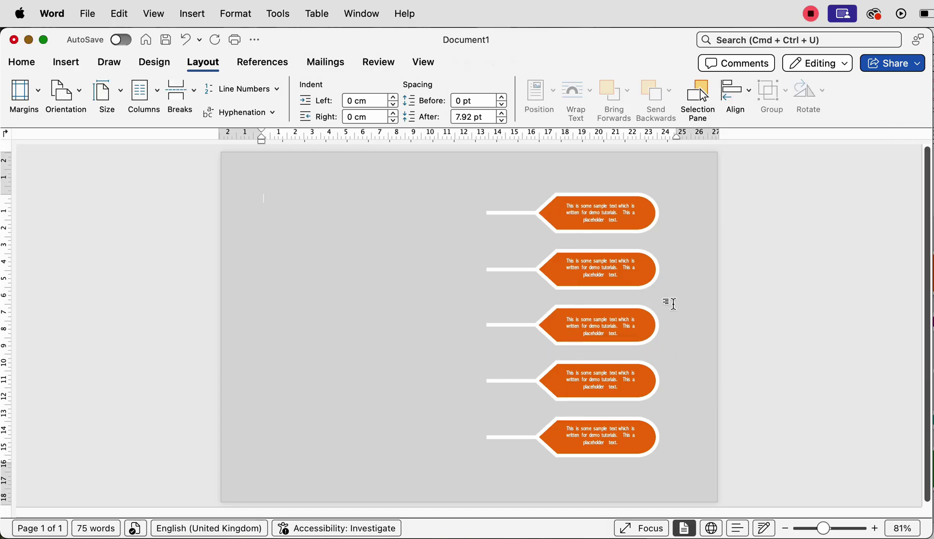
Nudge the second and fourth callout groups together slightly to the left of the third one.
{"action": "left_click", "coordinate": [632, 278]}
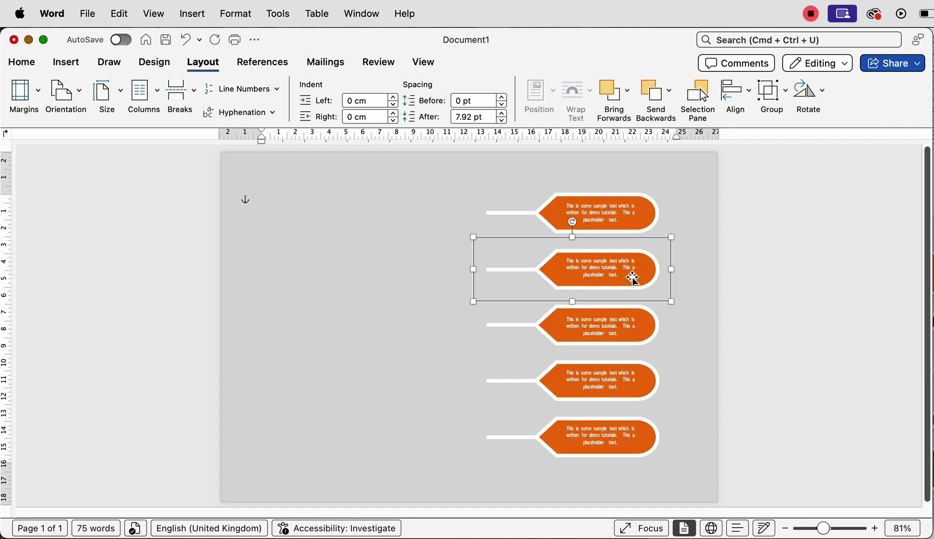
{"action": "left_click", "coordinate": [602, 388], "text": "shift"}
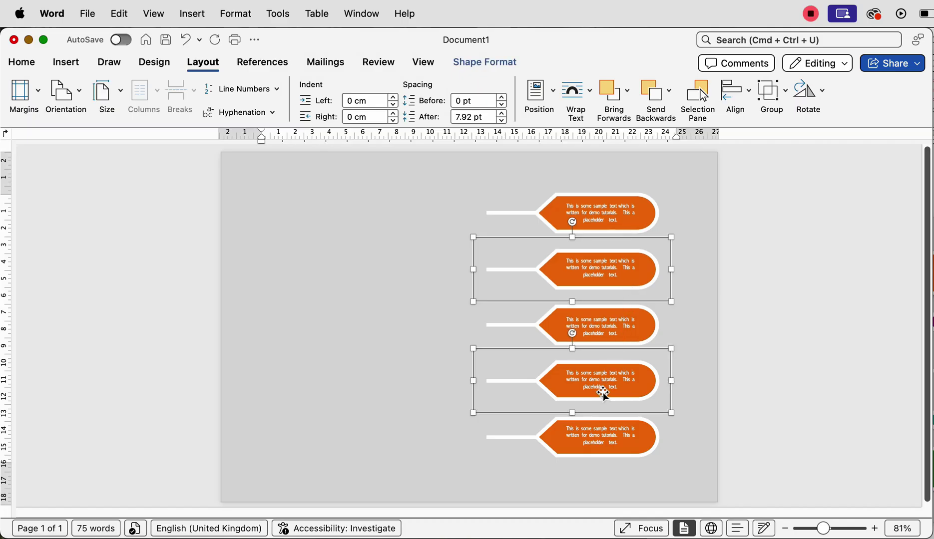
{"action": "key", "text": "Left"}
{"action": "key", "text": "Left"}
{"action": "key", "text": "Left"}
{"action": "key", "text": "Left"}
{"action": "key", "text": "Left"}
{"action": "key", "text": "Left"}
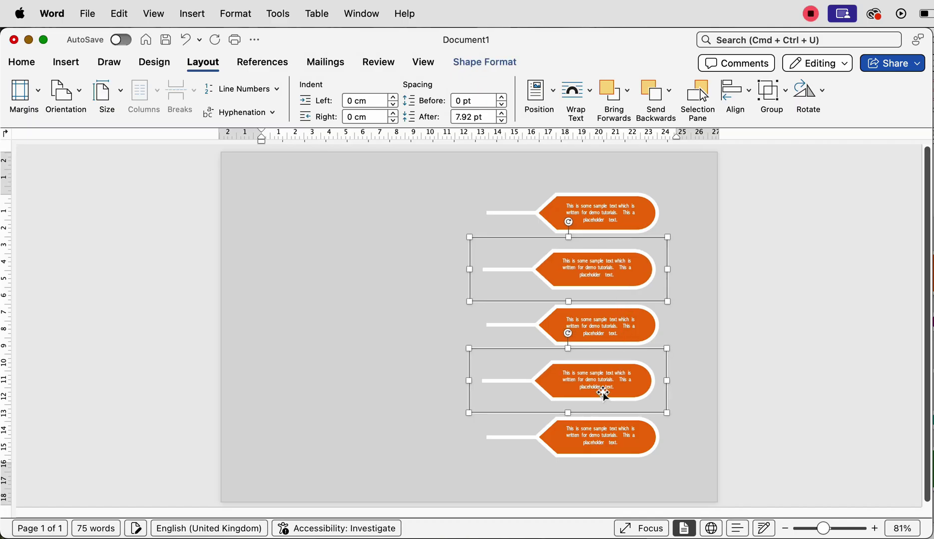
{"action": "key", "text": "Left"}
{"action": "key", "text": "Left"}
{"action": "key", "text": "Left"}
{"action": "key", "text": "Left"}
{"action": "key", "text": "Left"}
{"action": "key", "text": "Left"}
{"action": "key", "text": "Left"}
{"action": "key", "text": "Left"}
{"action": "key", "text": "Left"}
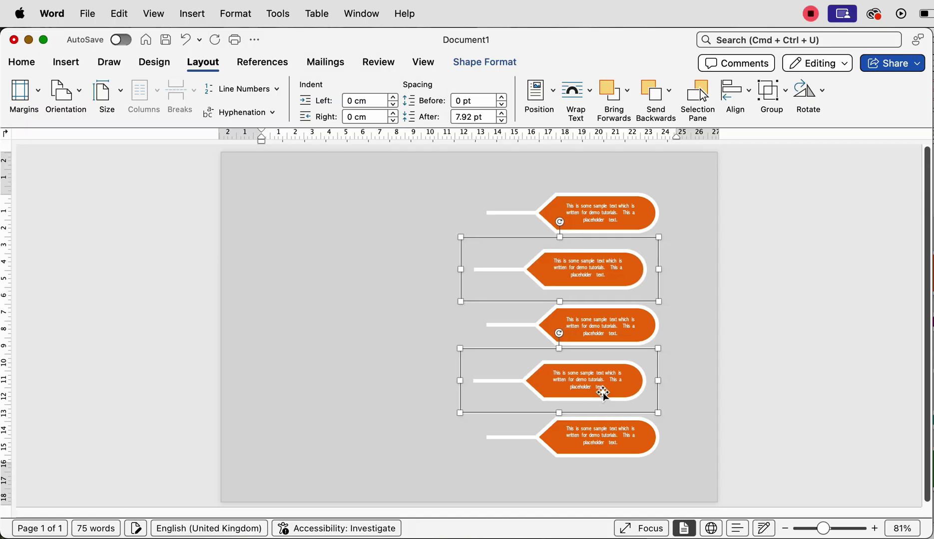
{"action": "key", "text": "Left"}
{"action": "key", "text": "Left"}
{"action": "key", "text": "Left"}
{"action": "key", "text": "Left"}
{"action": "key", "text": "Left"}
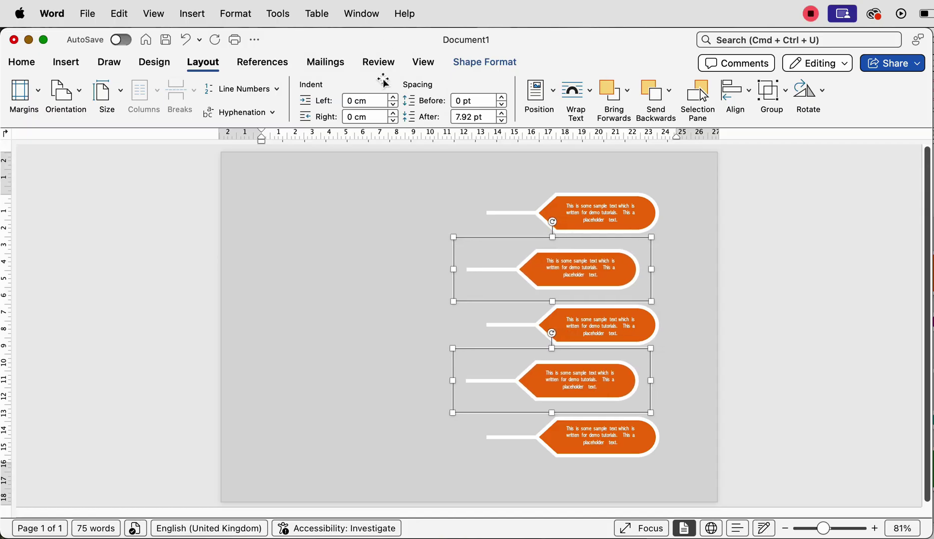
Nudge the first and fifth callout groups left past the second and fourth, so the column forms an arc.
{"action": "left_click", "coordinate": [556, 208]}
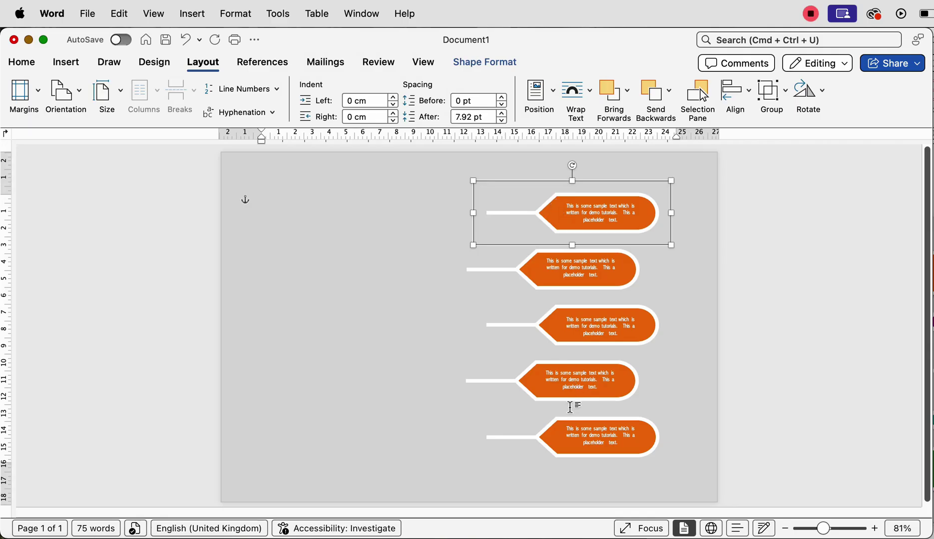
{"action": "left_click", "coordinate": [565, 447], "text": "shift"}
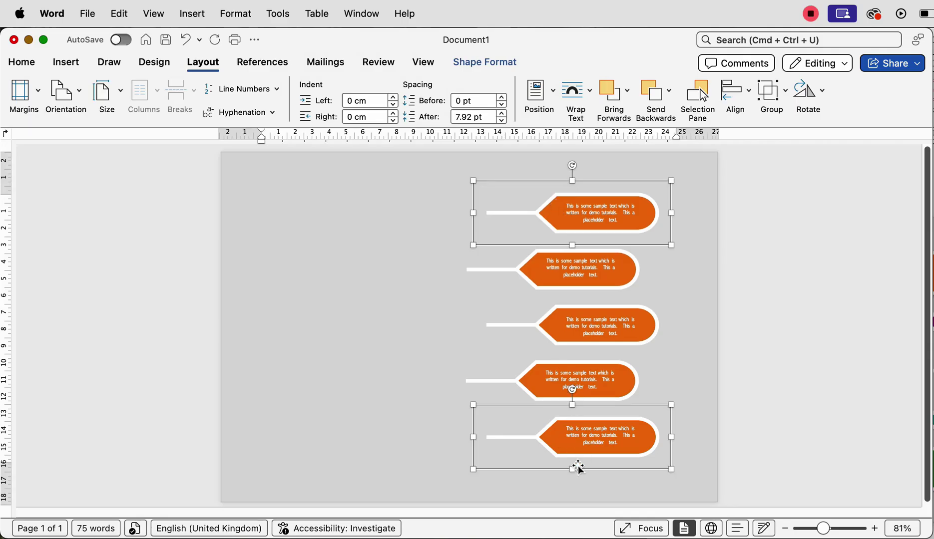
{"action": "key", "text": "Left"}
{"action": "key", "text": "Left"}
{"action": "key", "text": "Left"}
{"action": "key", "text": "Left"}
{"action": "key", "text": "Left"}
{"action": "key", "text": "Left"}
{"action": "key", "text": "Left"}
{"action": "key", "text": "Left"}
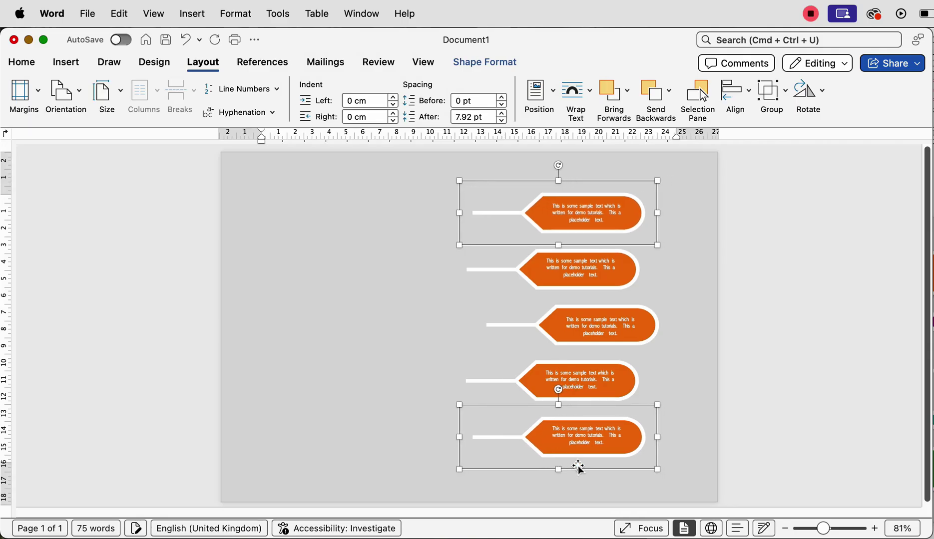
{"action": "key", "text": "Left"}
{"action": "key", "text": "Left"}
{"action": "key", "text": "Left"}
{"action": "key", "text": "Left"}
{"action": "key", "text": "Left"}
{"action": "key", "text": "Left"}
{"action": "key", "text": "Left"}
{"action": "key", "text": "Left"}
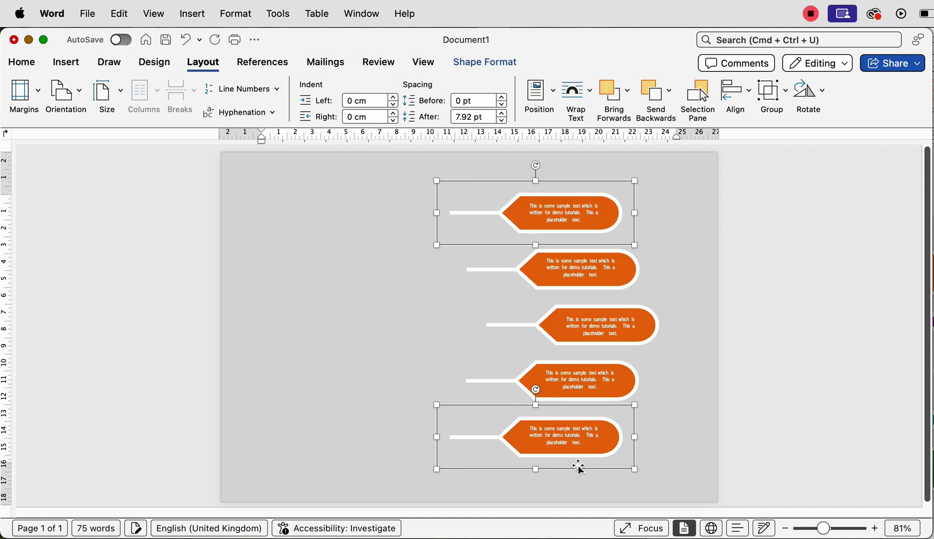
{"action": "key", "text": "Left"}
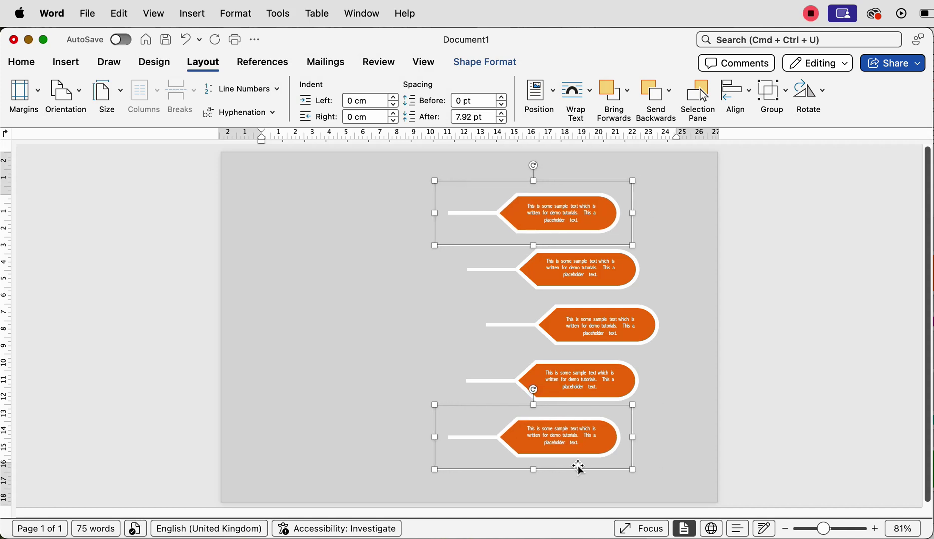
Ungroup the second callout and fill its shape with the recent purple colour.
{"action": "left_click", "coordinate": [623, 269]}
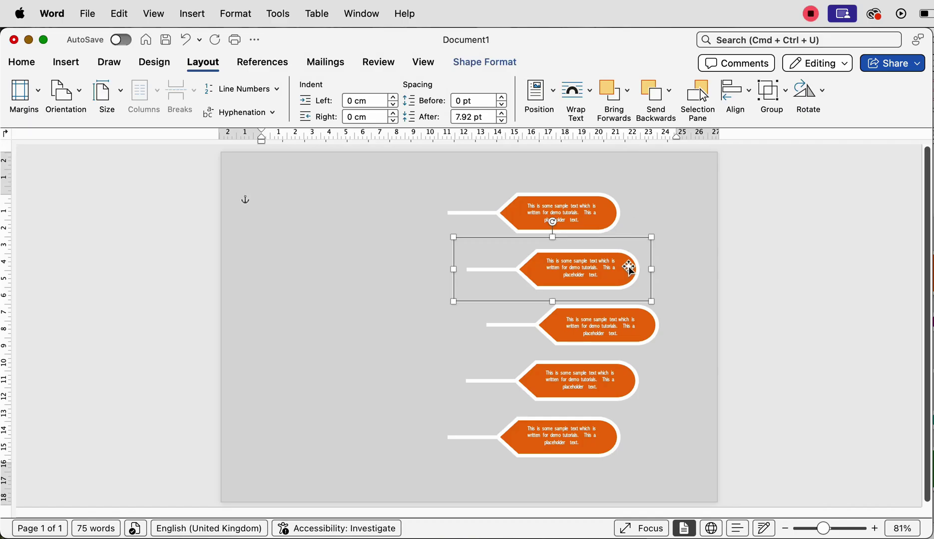
{"action": "left_click", "coordinate": [766, 95]}
{"action": "left_click", "coordinate": [772, 142]}
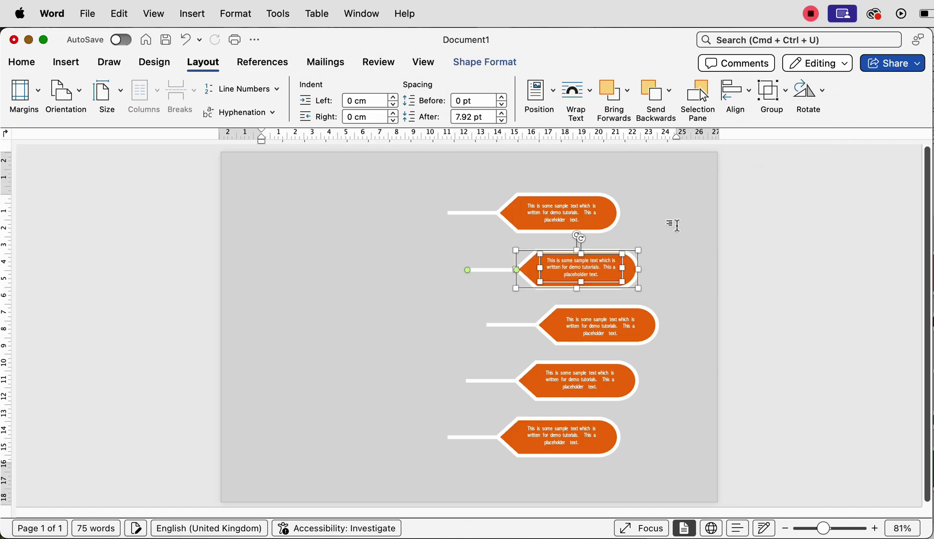
{"action": "left_click", "coordinate": [673, 225]}
{"action": "left_click", "coordinate": [628, 282]}
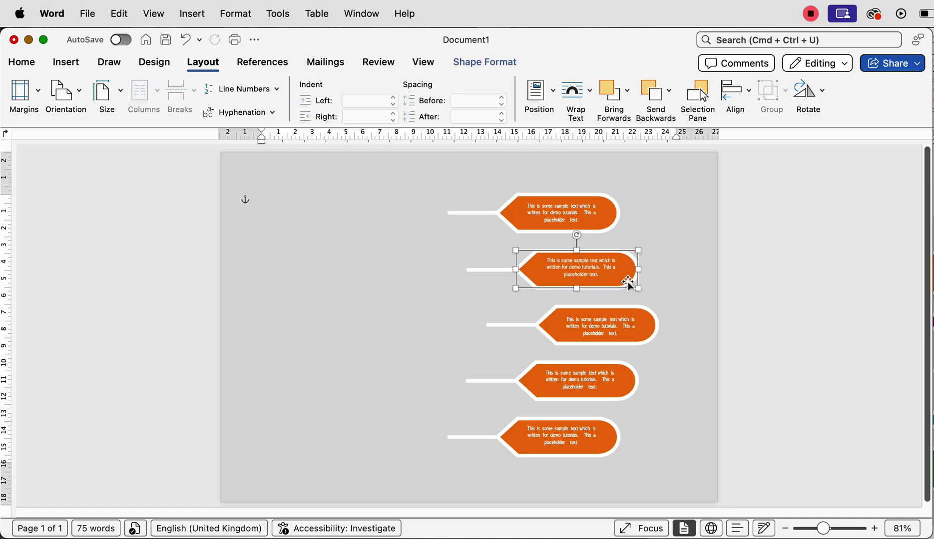
{"action": "left_click", "coordinate": [472, 64]}
{"action": "left_click", "coordinate": [271, 90]}
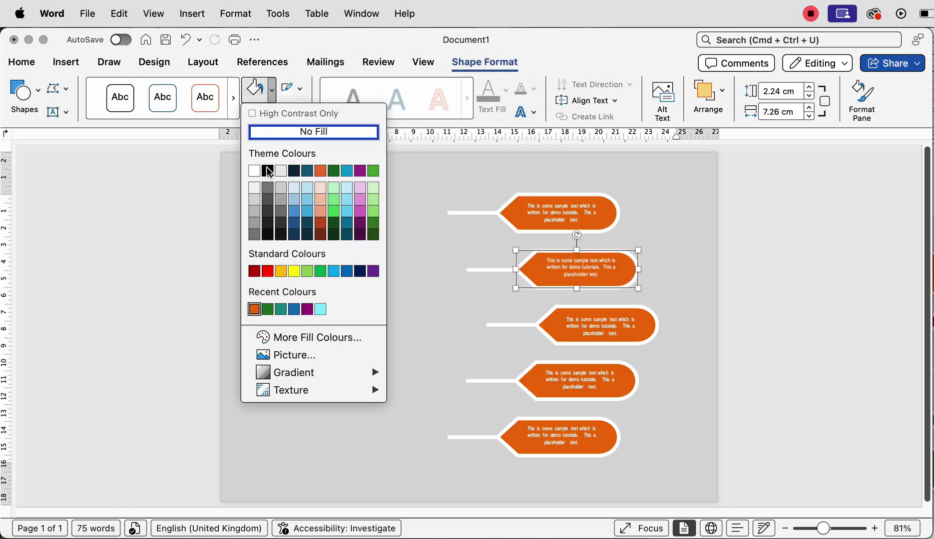
{"action": "left_click", "coordinate": [307, 309]}
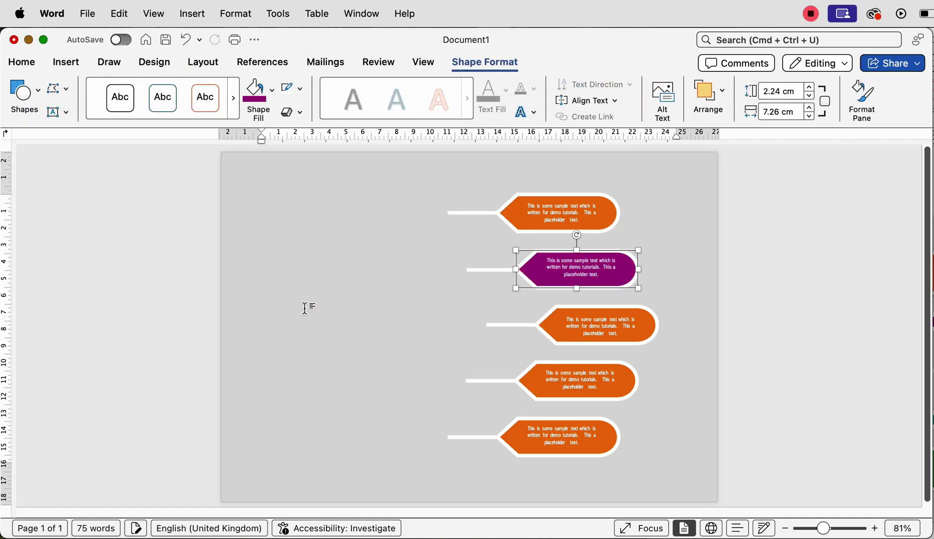
Ungroup the third callout and fill its shape with the recent blue colour.
{"action": "left_click", "coordinate": [644, 323]}
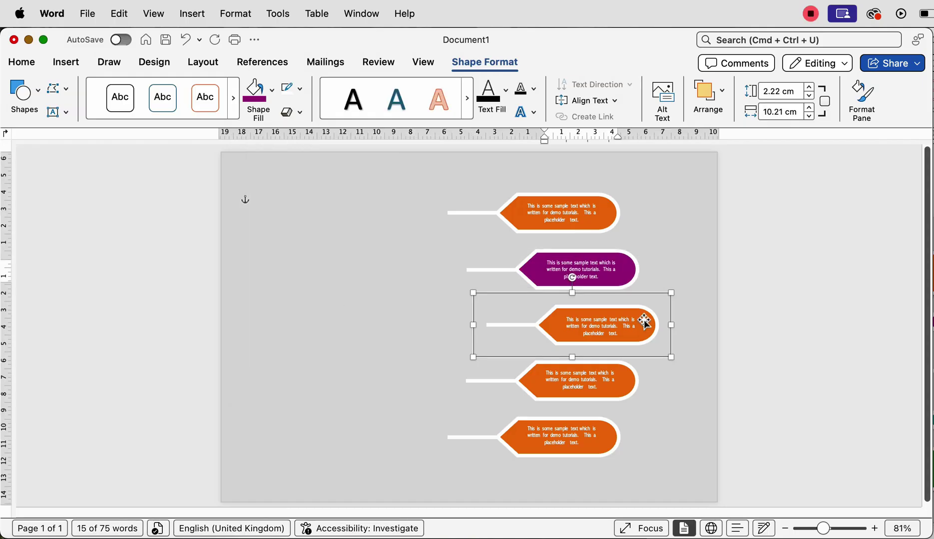
{"action": "left_click", "coordinate": [203, 62]}
{"action": "left_click", "coordinate": [772, 91]}
{"action": "left_click", "coordinate": [784, 143]}
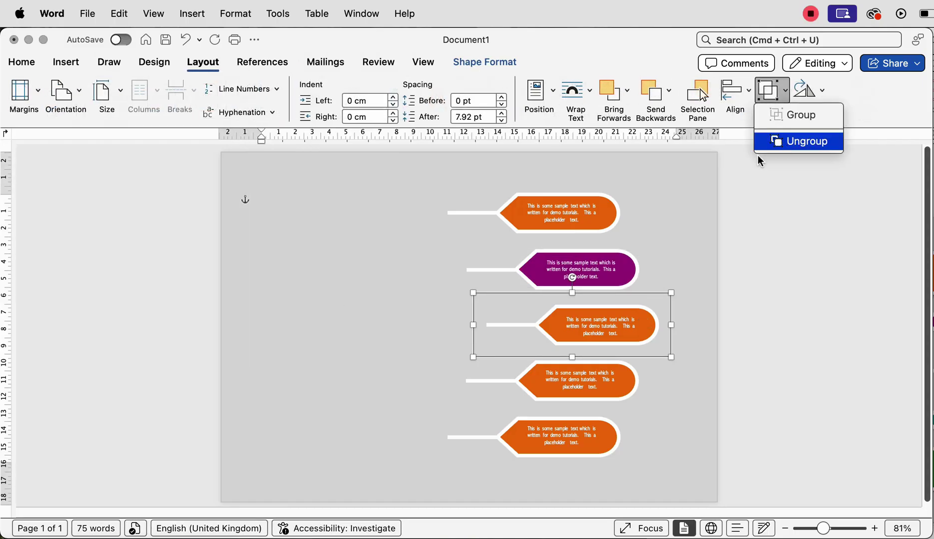
{"action": "left_click", "coordinate": [678, 324]}
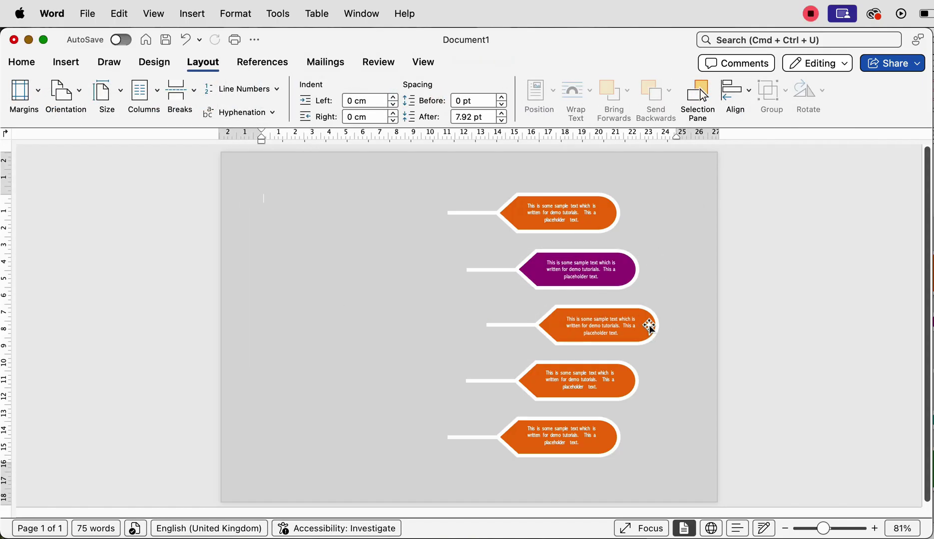
{"action": "left_click", "coordinate": [646, 327]}
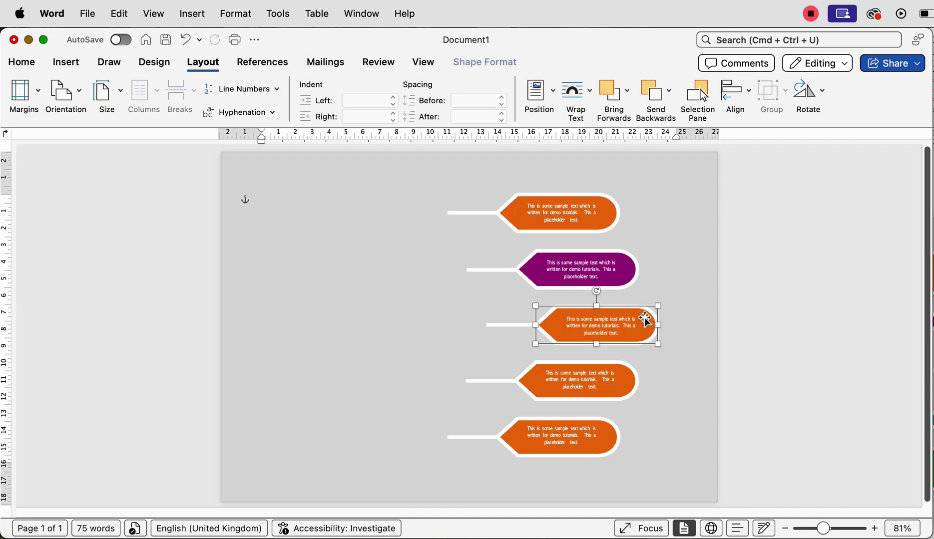
{"action": "left_click", "coordinate": [490, 61]}
{"action": "left_click", "coordinate": [271, 91]}
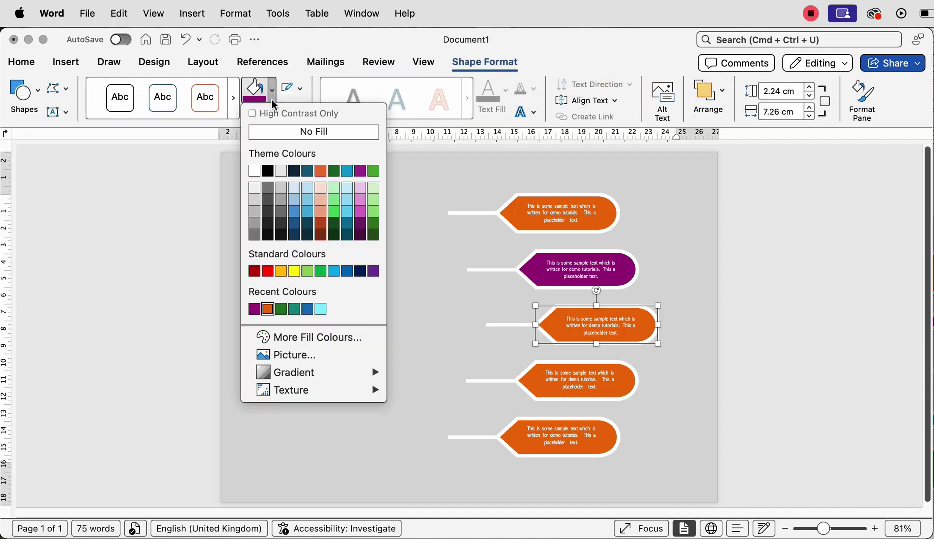
{"action": "left_click", "coordinate": [306, 309]}
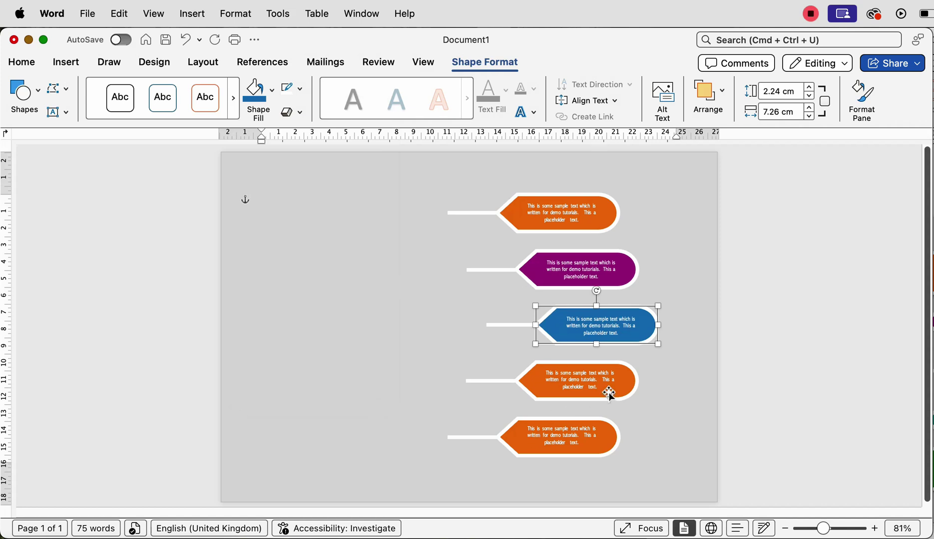
Ungroup the two lowest callouts and fill the fourth shape teal and the fifth shape green.
{"action": "left_click", "coordinate": [575, 381]}
{"action": "left_click", "coordinate": [609, 447]}
{"action": "left_click", "coordinate": [579, 382]}
{"action": "key", "text": "Delete"}
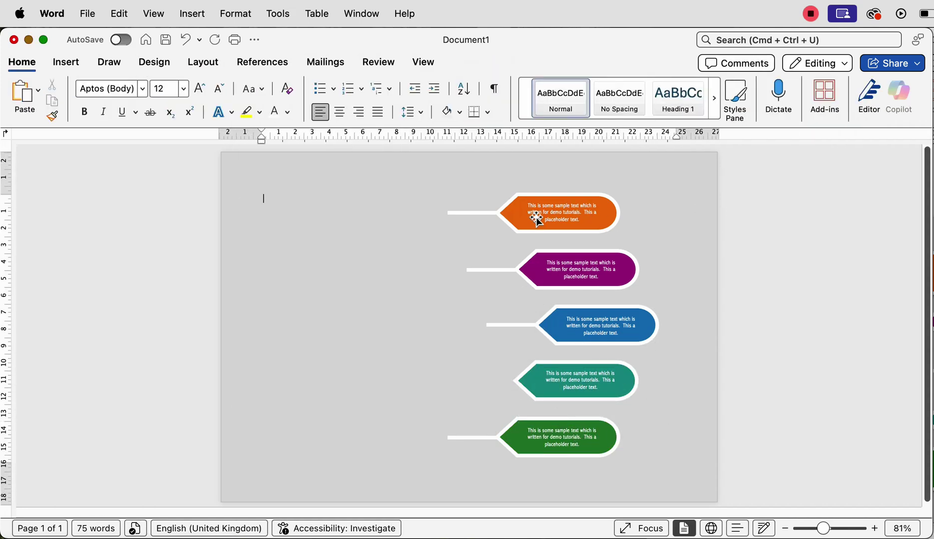
Group the orange callout's text box, shape and connector line.
{"action": "left_click", "coordinate": [557, 216]}
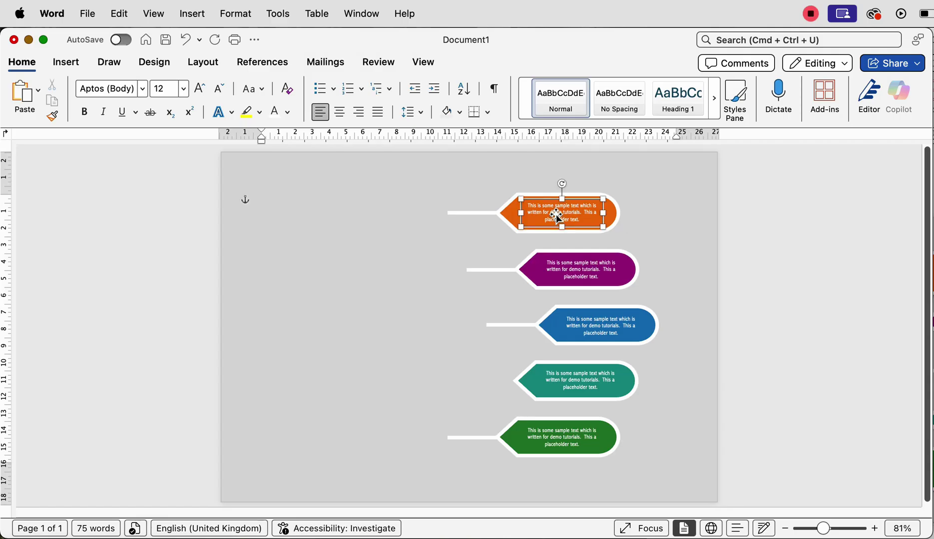
{"action": "left_click", "coordinate": [618, 221]}
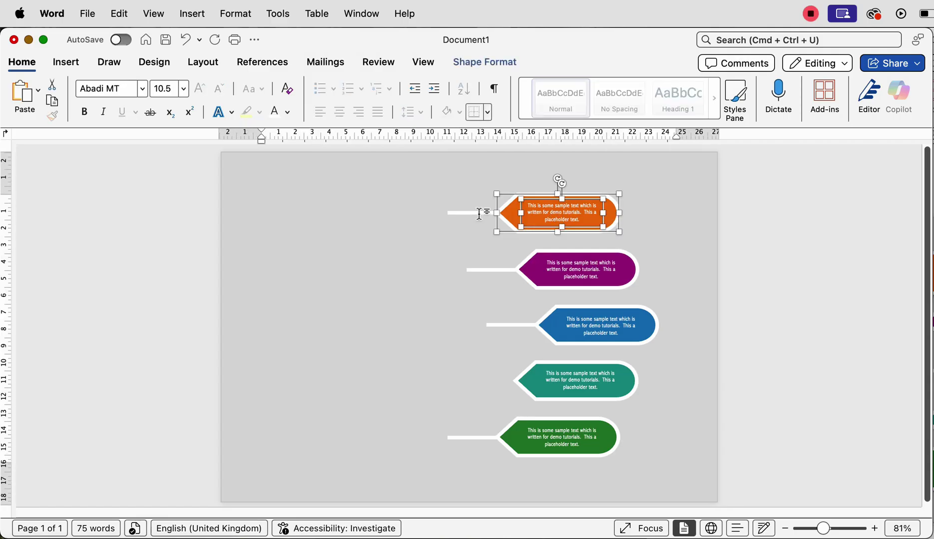
{"action": "left_click", "coordinate": [492, 60]}
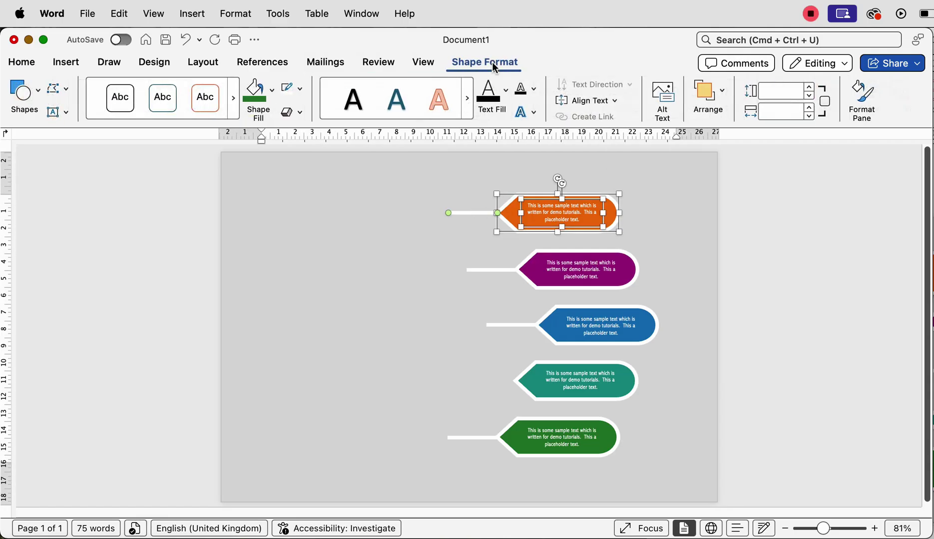
{"action": "left_click", "coordinate": [196, 62]}
{"action": "left_click", "coordinate": [778, 98]}
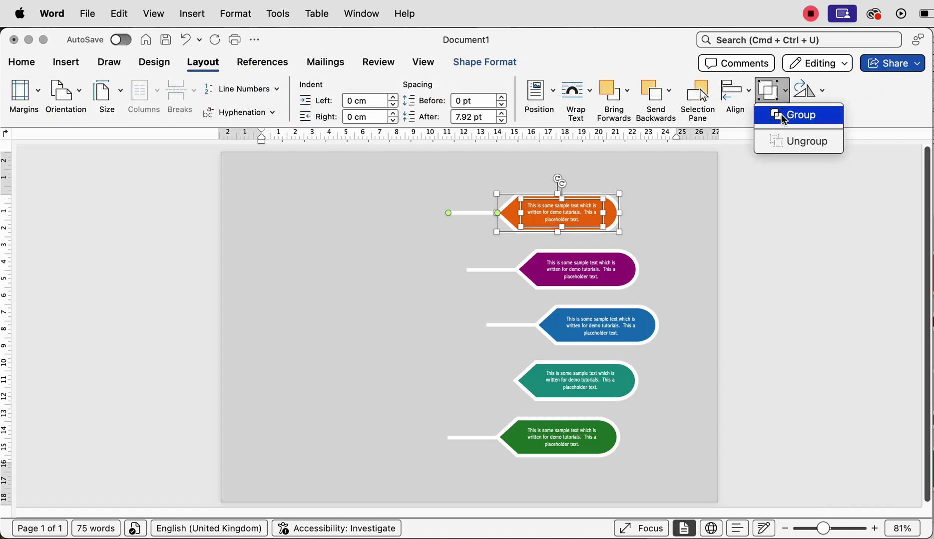
{"action": "left_click", "coordinate": [779, 115]}
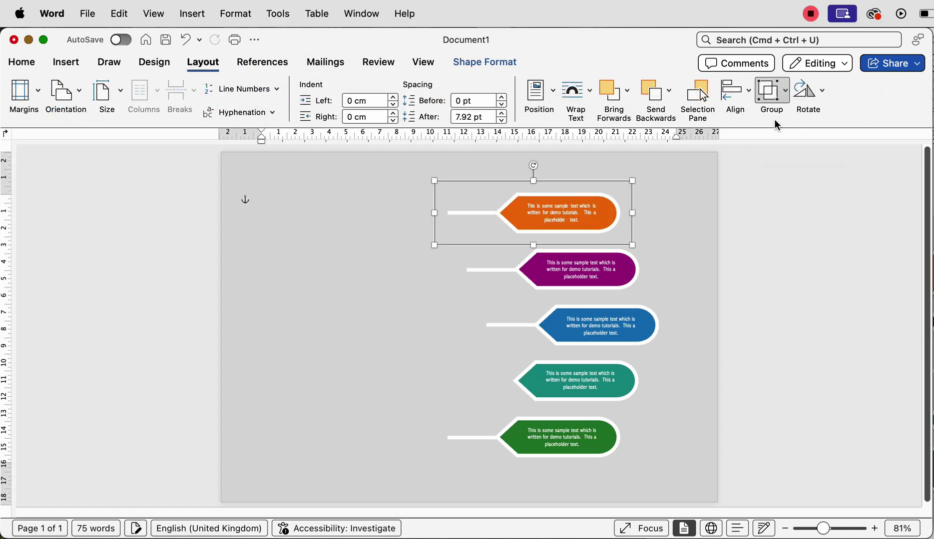
Group the text box, shape and connector line of each of the purple, blue, teal and green callouts.
{"action": "left_click", "coordinate": [587, 273]}
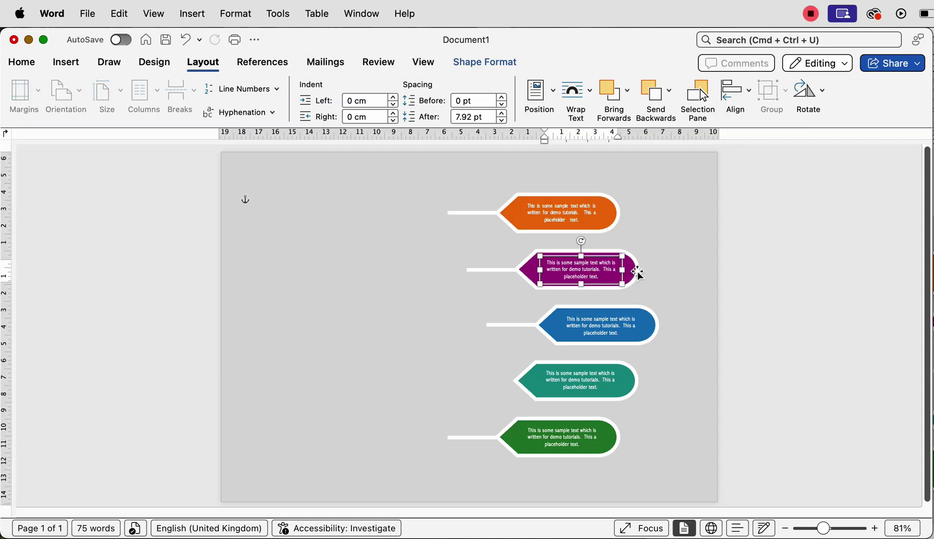
{"action": "left_click", "coordinate": [519, 327]}
{"action": "left_click_drag", "start_coordinate": [519, 327], "coordinate": [501, 384]}
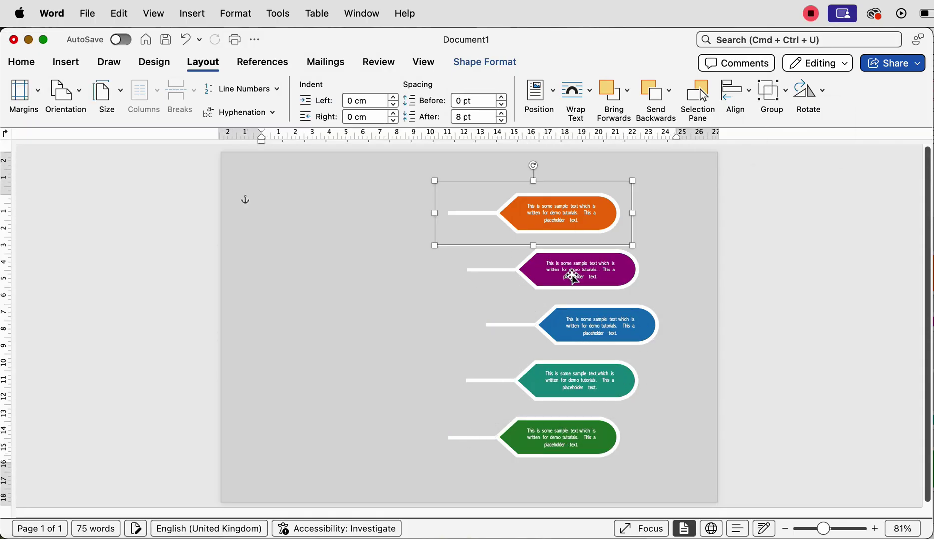
Group the orange, purple, blue, teal and green callouts into a single object.
{"action": "left_click", "coordinate": [573, 273], "text": "shift"}
{"action": "left_click", "coordinate": [579, 330], "text": "shift"}
{"action": "left_click", "coordinate": [569, 391], "text": "shift"}
{"action": "left_click", "coordinate": [552, 442], "text": "shift"}
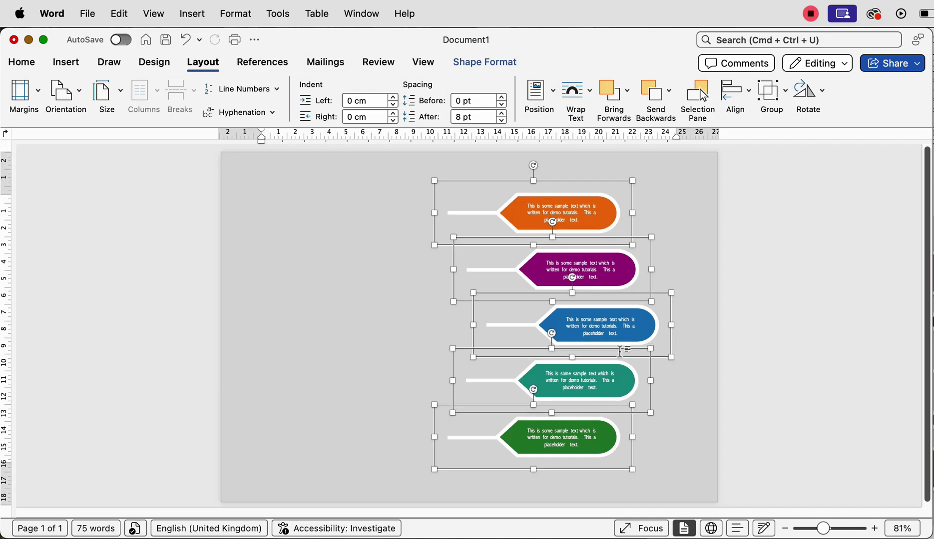
{"action": "left_click", "coordinate": [771, 92]}
{"action": "left_click", "coordinate": [777, 115]}
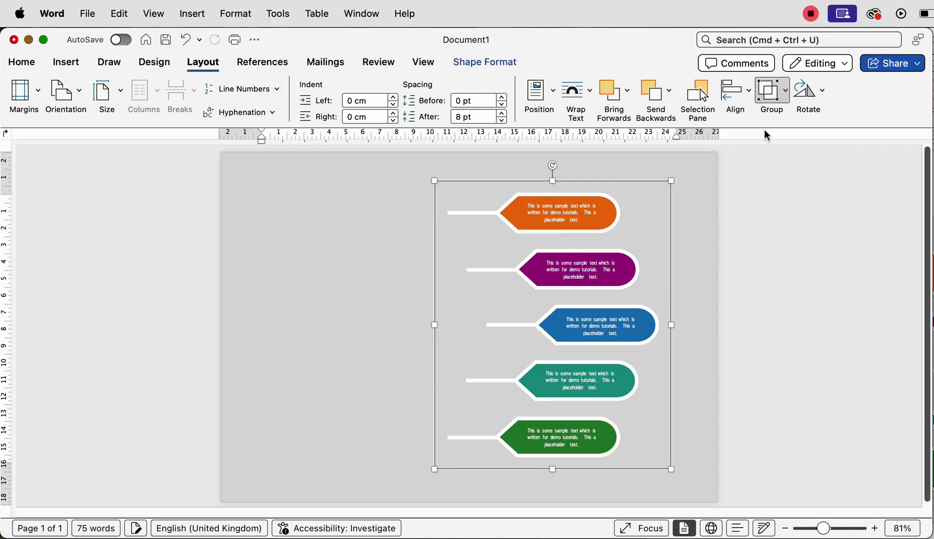
Nudge the grouped callouts towards the page's right edge and align them to the vertical middle of the margins.
{"action": "key", "text": "Right"}
{"action": "key", "text": "Right"}
{"action": "key", "text": "Right"}
{"action": "key", "text": "Right"}
{"action": "key", "text": "Right"}
{"action": "key", "text": "Right"}
{"action": "key", "text": "Right"}
{"action": "key", "text": "Right"}
{"action": "key", "text": "Right"}
{"action": "key", "text": "Right"}
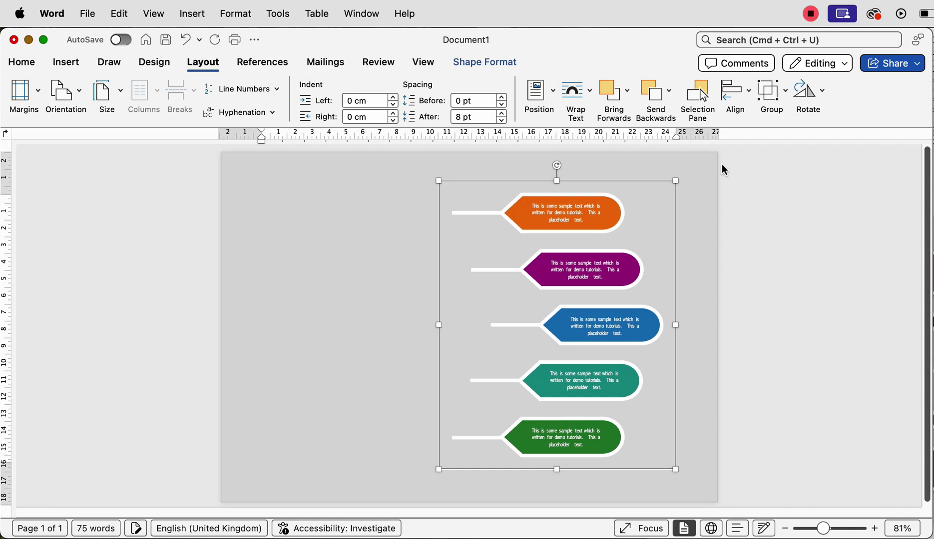
{"action": "left_click", "coordinate": [749, 93]}
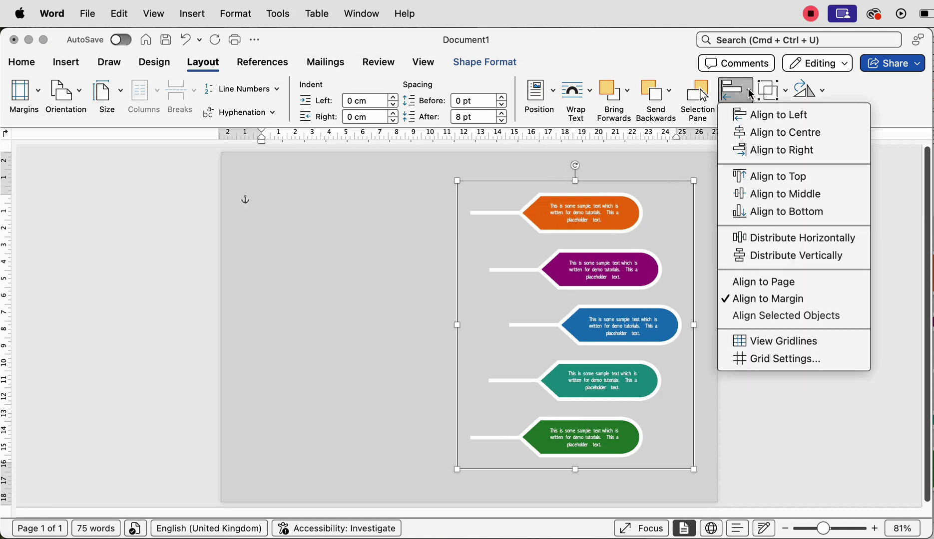
{"action": "left_click", "coordinate": [754, 195]}
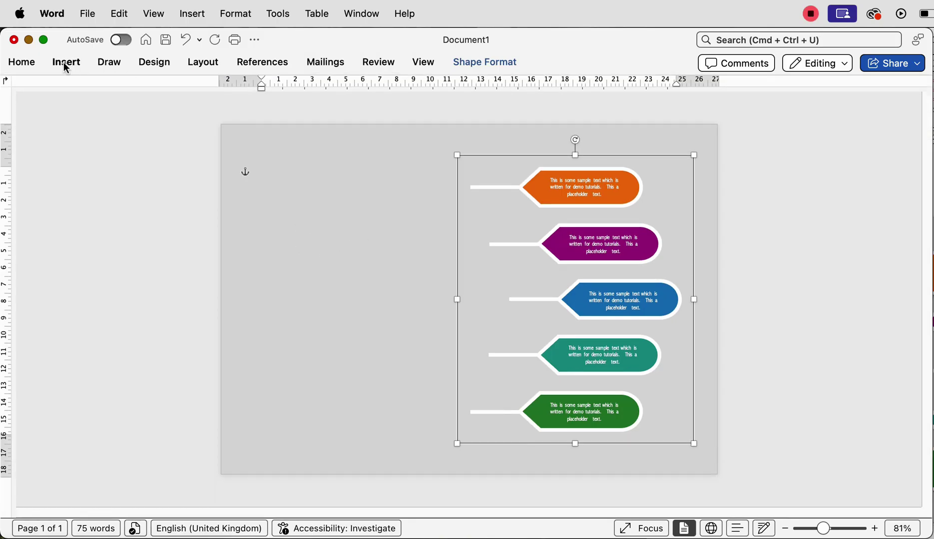
Draw a circle about 10.95 cm in diameter in the empty area beside the callouts' connector lines.
{"action": "left_click", "coordinate": [63, 62]}
{"action": "left_click", "coordinate": [212, 95]}
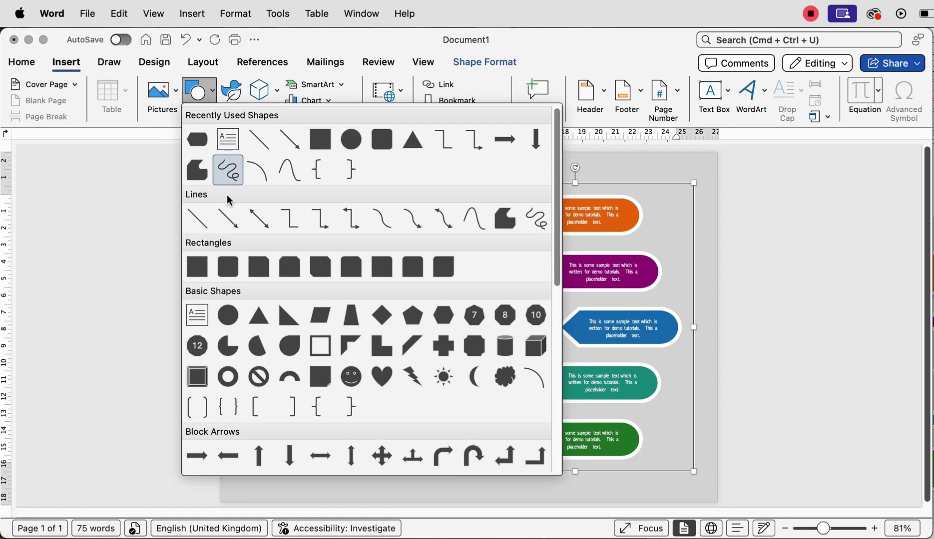
{"action": "left_click", "coordinate": [228, 320]}
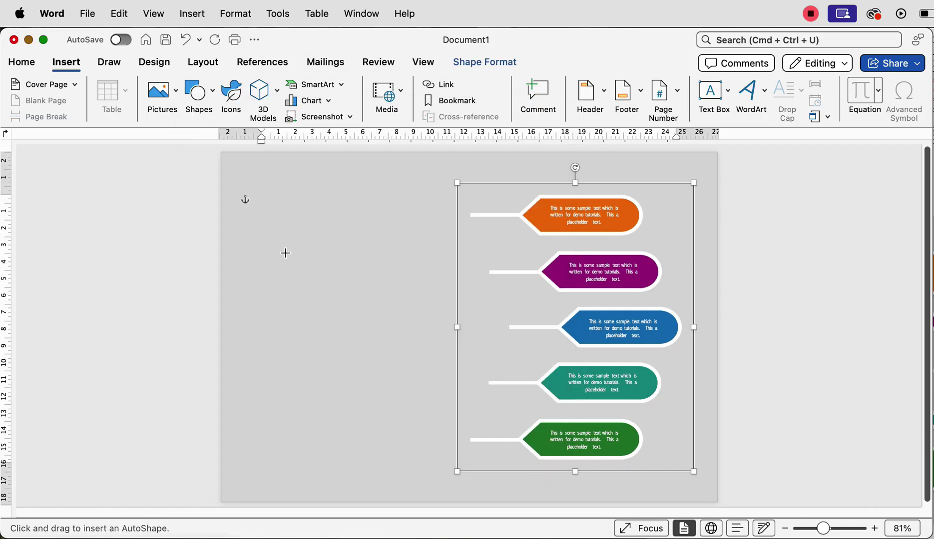
{"action": "key", "text": "Escape"}
{"action": "left_click_drag", "start_coordinate": [283, 248], "coordinate": [428, 433]}
{"action": "left_click_drag", "start_coordinate": [384, 346], "coordinate": [372, 331]}
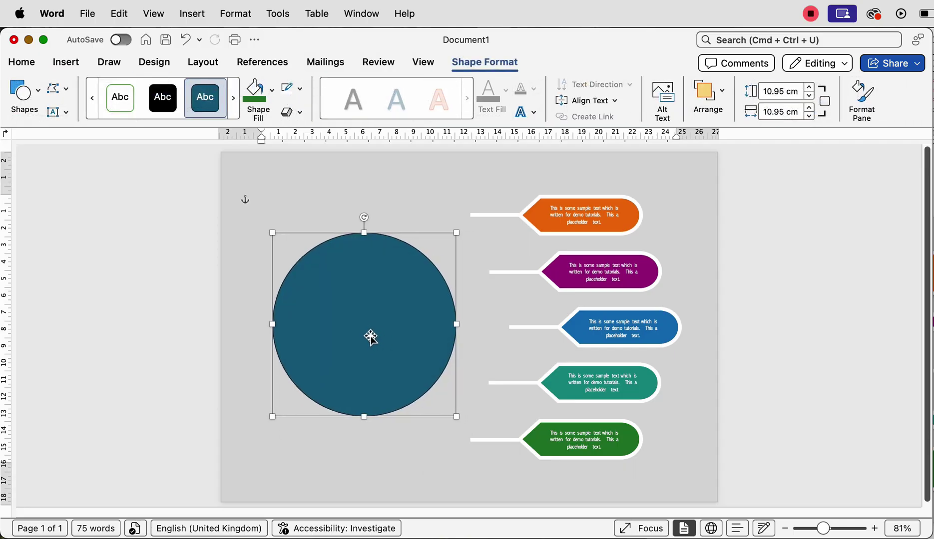
Duplicate the circle, enlarge the copy to about 12.26 cm in diameter, and place it over the original.
{"action": "left_click_drag", "start_coordinate": [371, 338], "coordinate": [419, 333]}
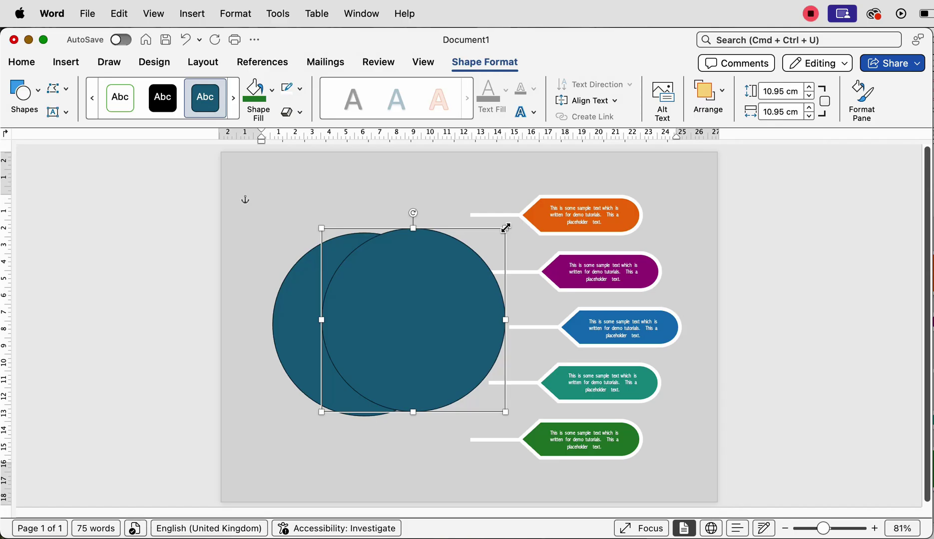
{"action": "left_click_drag", "start_coordinate": [506, 228], "coordinate": [527, 213]}
{"action": "left_click_drag", "start_coordinate": [438, 306], "coordinate": [374, 319]}
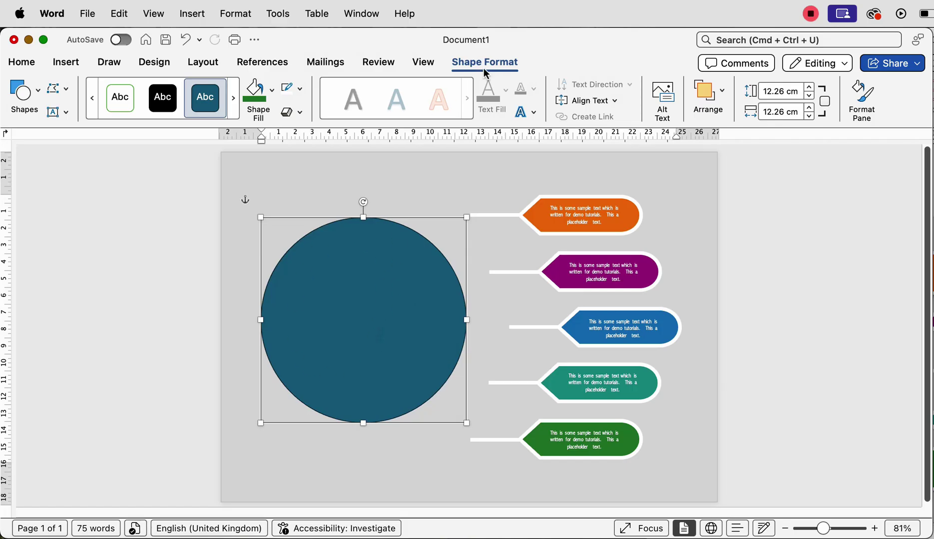
Remove the larger circle's fill and send it to the back.
{"action": "left_click", "coordinate": [271, 91]}
{"action": "left_click", "coordinate": [270, 131]}
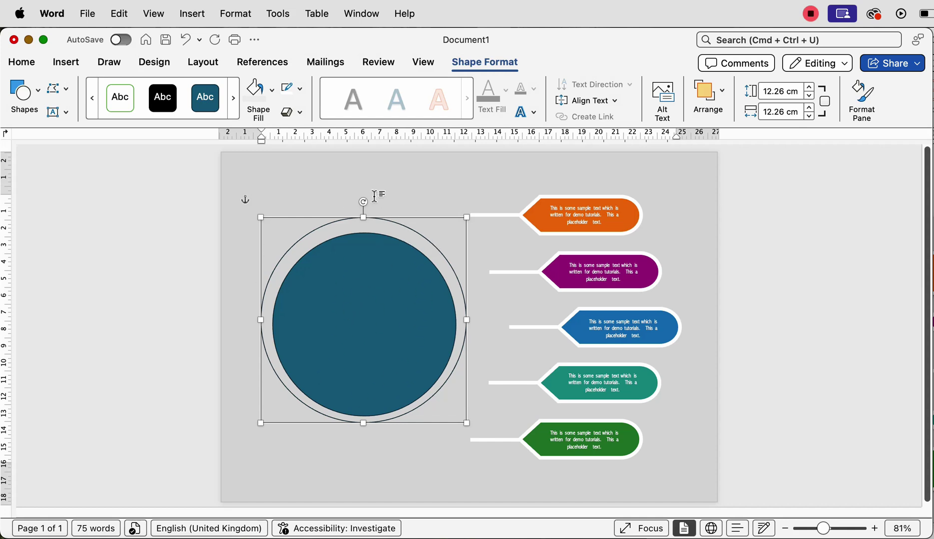
{"action": "left_click", "coordinate": [208, 62]}
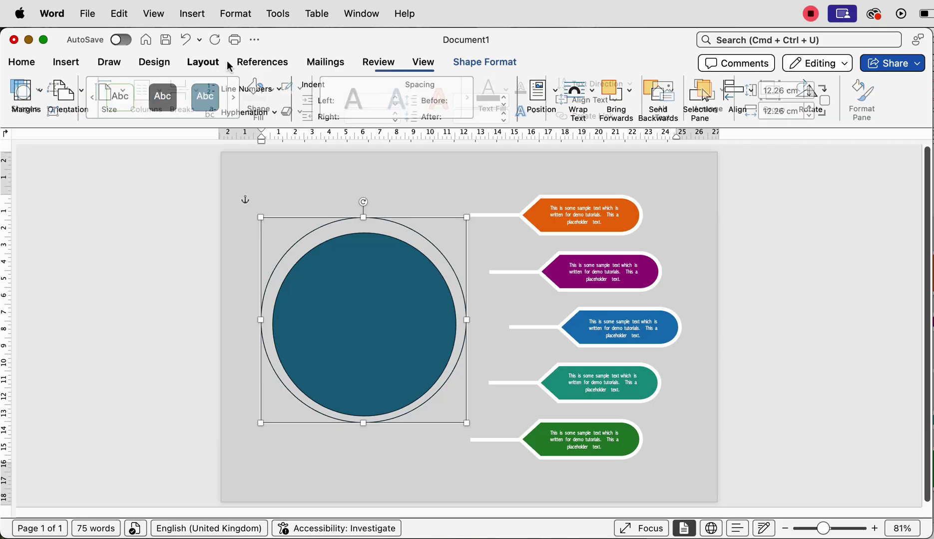
{"action": "left_click", "coordinate": [668, 92]}
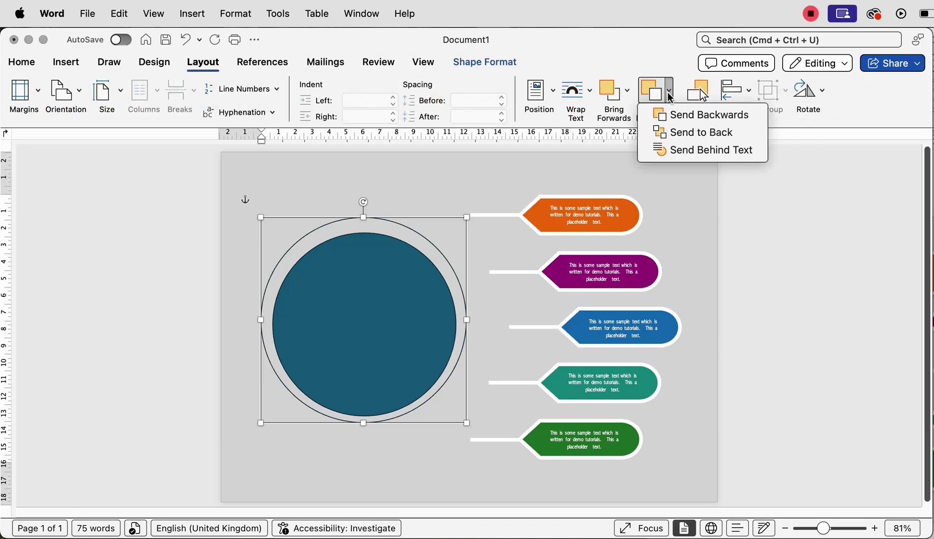
{"action": "left_click", "coordinate": [679, 132]}
Centre the filled circle within the larger ring and give it a white 6 pt outline.
{"action": "left_click", "coordinate": [362, 308]}
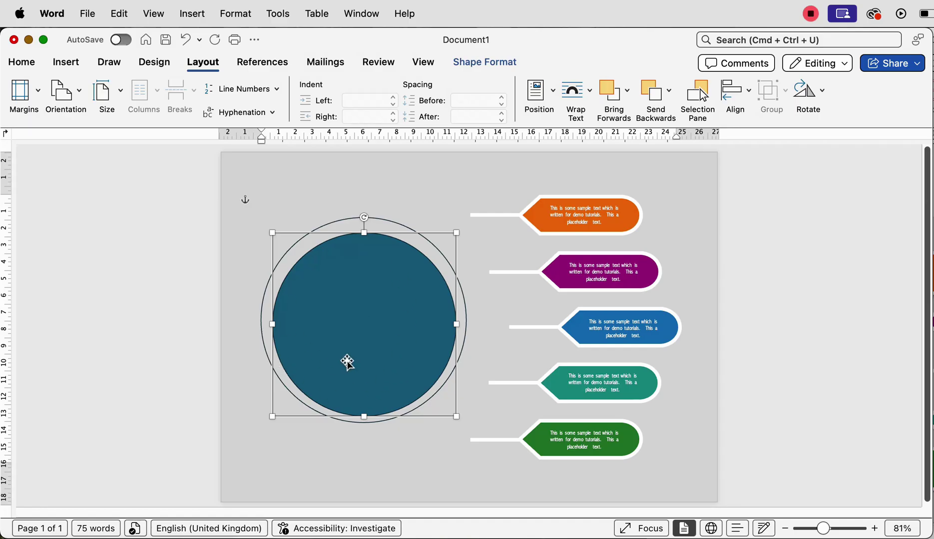
{"action": "left_click_drag", "start_coordinate": [366, 316], "coordinate": [364, 311]}
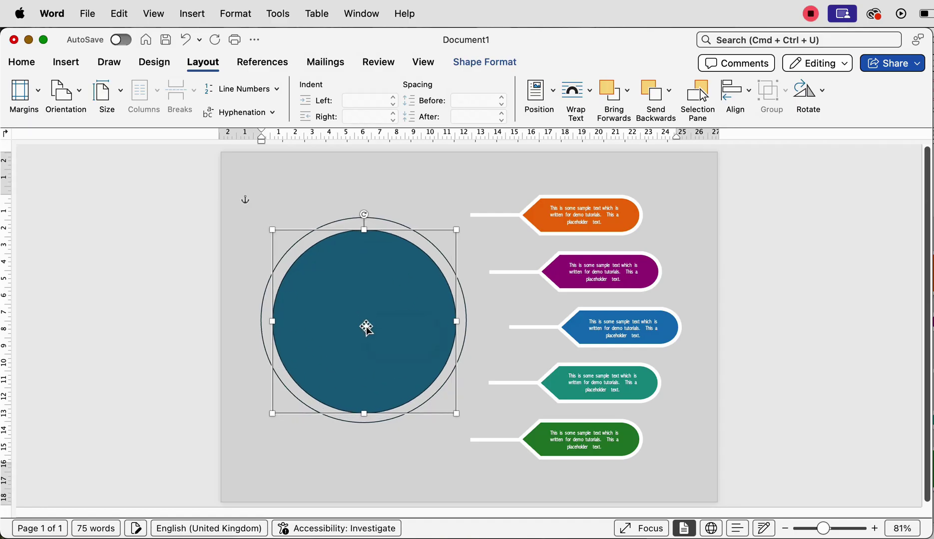
{"action": "left_click", "coordinate": [488, 67]}
{"action": "left_click", "coordinate": [300, 88]}
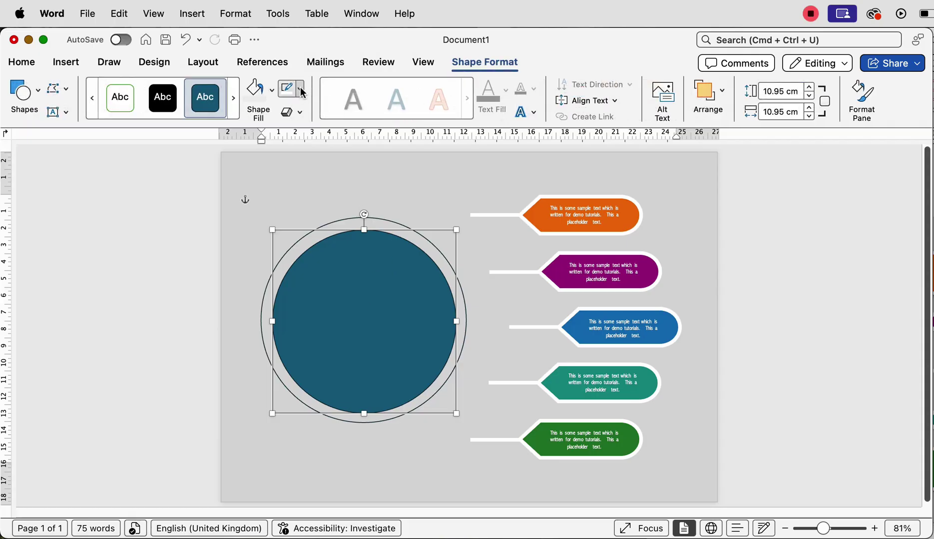
{"action": "left_click", "coordinate": [320, 128]}
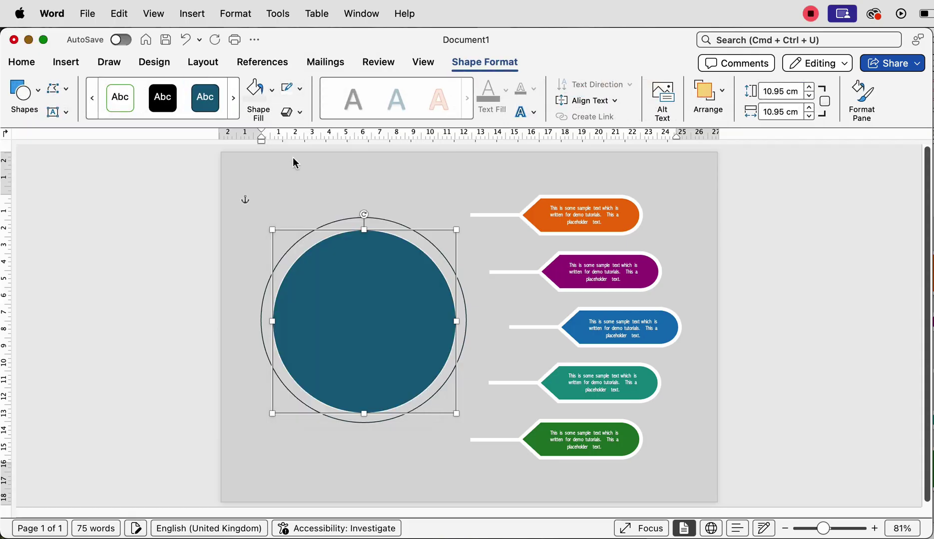
{"action": "left_click", "coordinate": [301, 91]}
{"action": "mouse_move", "coordinate": [405, 356]}
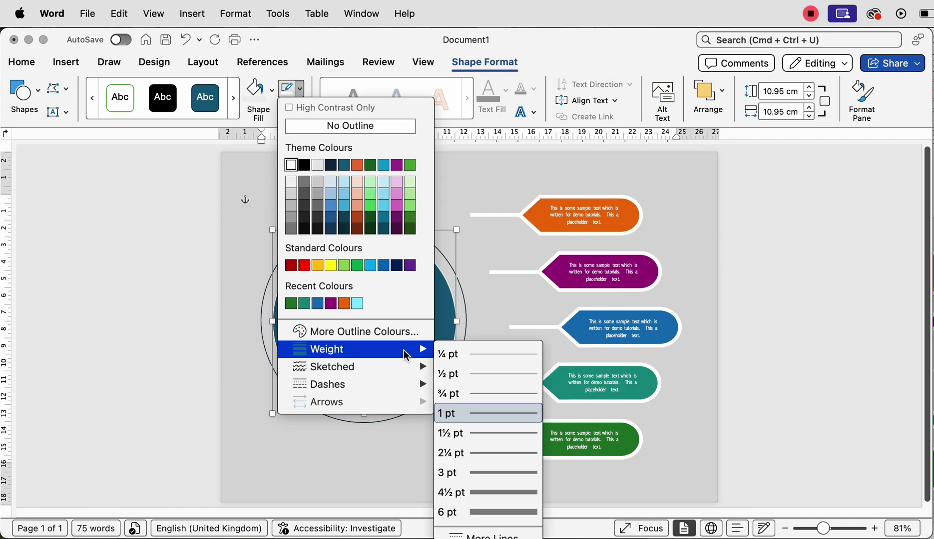
{"action": "left_click", "coordinate": [472, 513]}
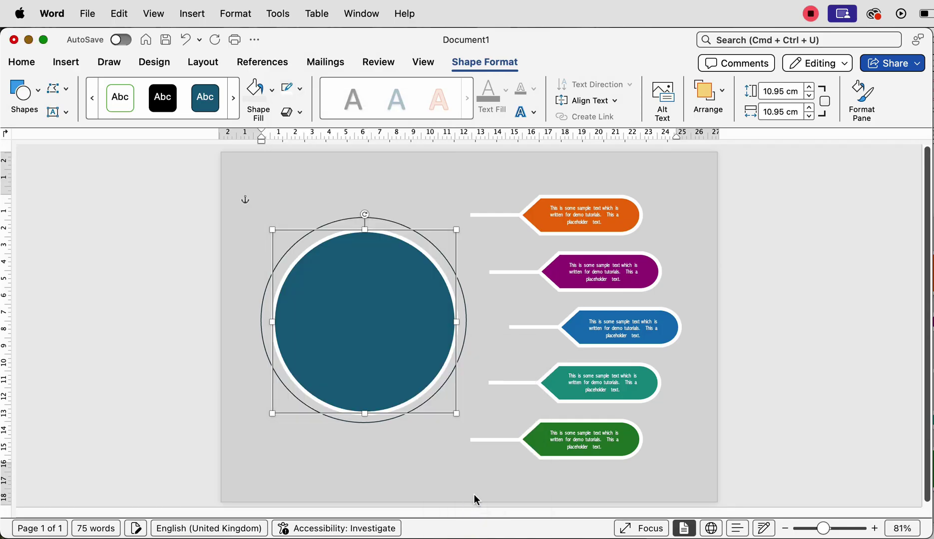
Give the outer circle a linear gradient line with five stops, spacing the inner ones at about 25%, 51% and 76%.
{"action": "left_click", "coordinate": [341, 219]}
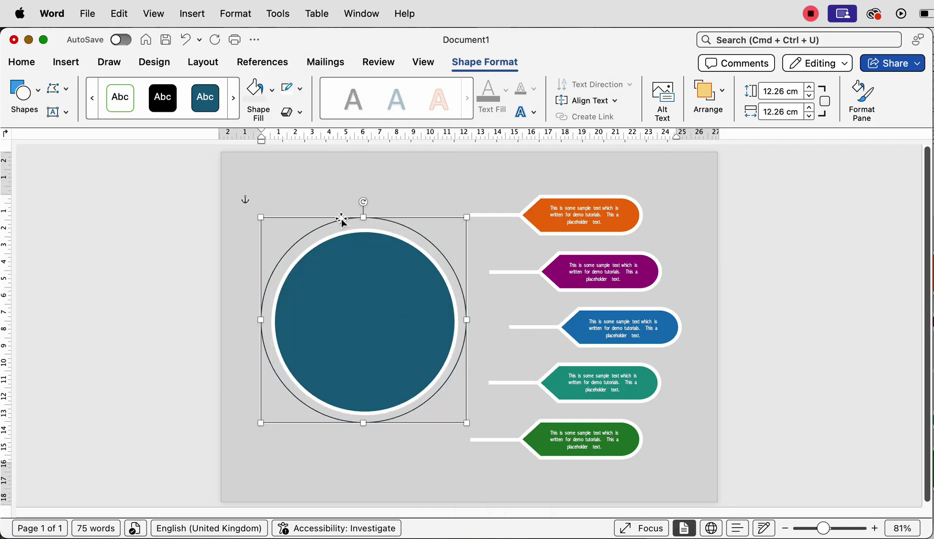
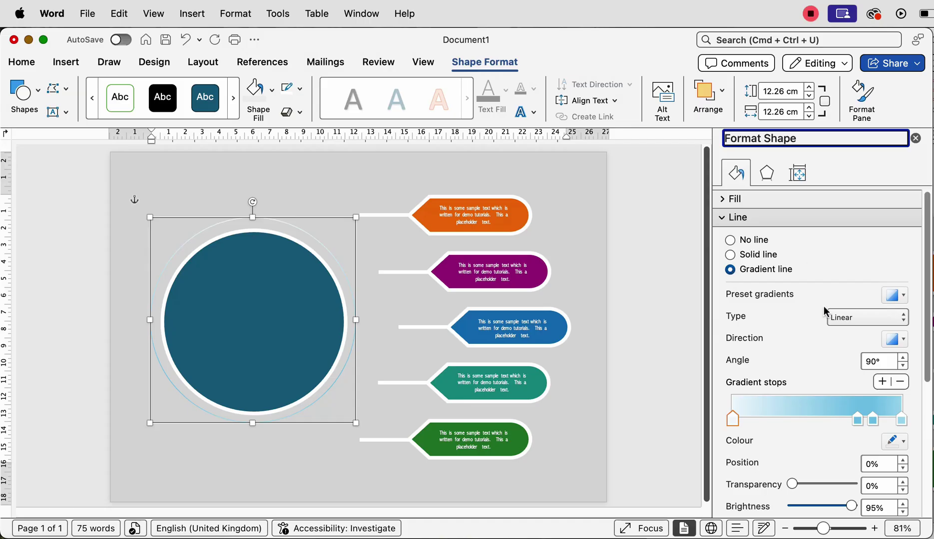
{"action": "left_click", "coordinate": [856, 422]}
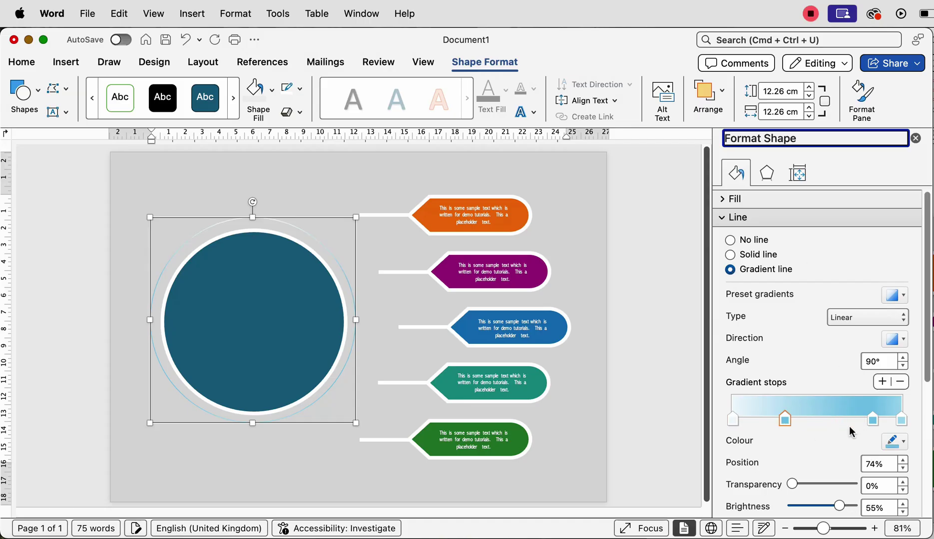
{"action": "left_click_drag", "start_coordinate": [870, 420], "coordinate": [822, 416]}
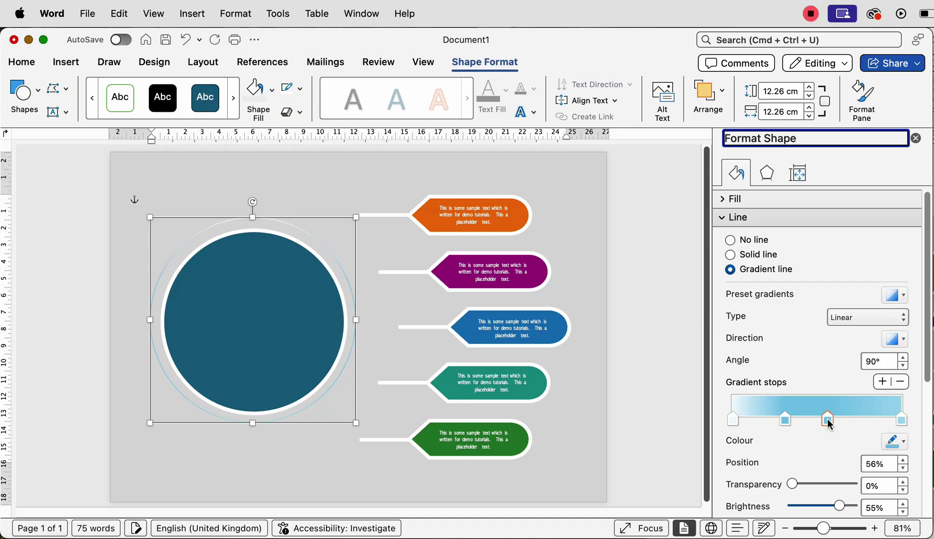
{"action": "left_click", "coordinate": [847, 422]}
{"action": "left_click", "coordinate": [883, 384]}
{"action": "left_click", "coordinate": [840, 420]}
{"action": "left_click", "coordinate": [874, 421]}
{"action": "left_click_drag", "start_coordinate": [875, 420], "coordinate": [861, 420]}
{"action": "left_click_drag", "start_coordinate": [783, 421], "coordinate": [779, 423]}
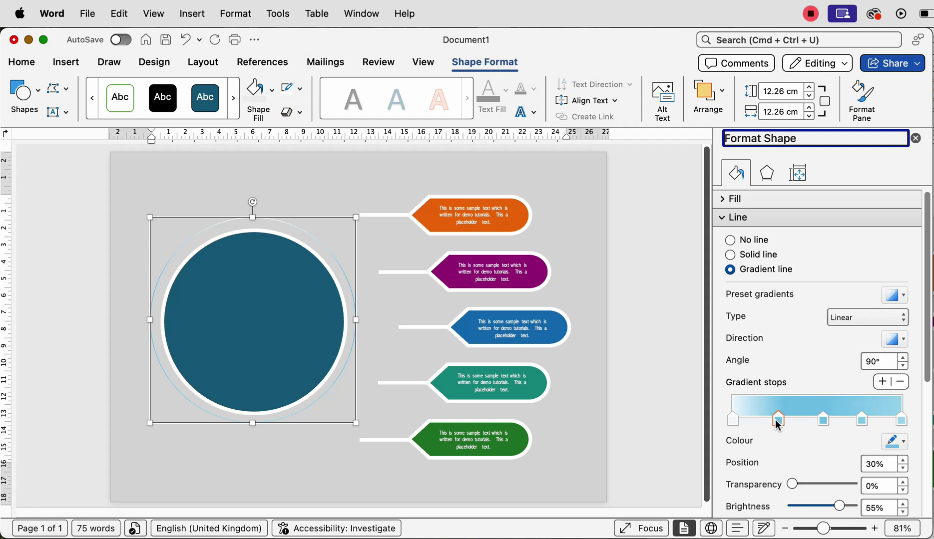
{"action": "left_click", "coordinate": [823, 421]}
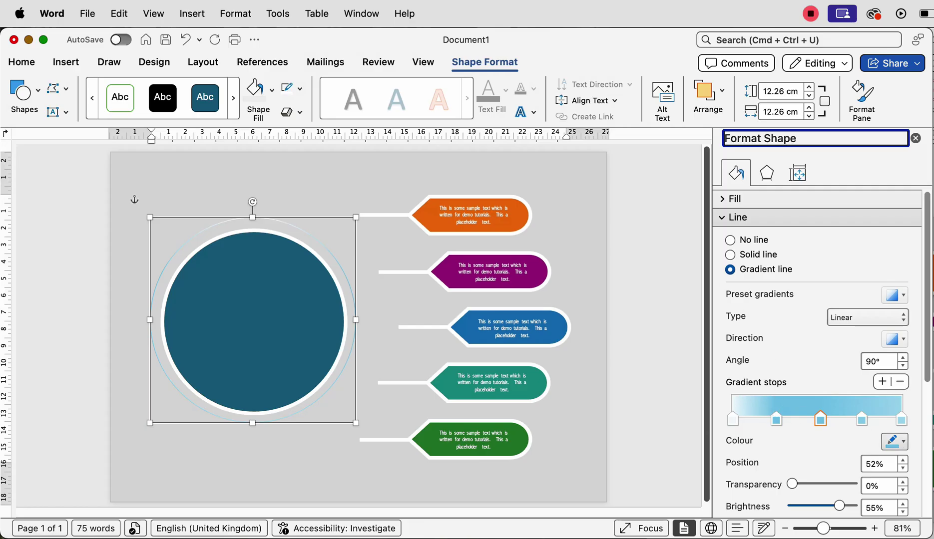
Set the outer circle's gradient line width to 6 pt.
{"action": "left_click_drag", "start_coordinate": [928, 375], "coordinate": [927, 389]}
{"action": "scroll", "coordinate": [927, 389], "scroll_direction": "down", "scroll_amount": 5}
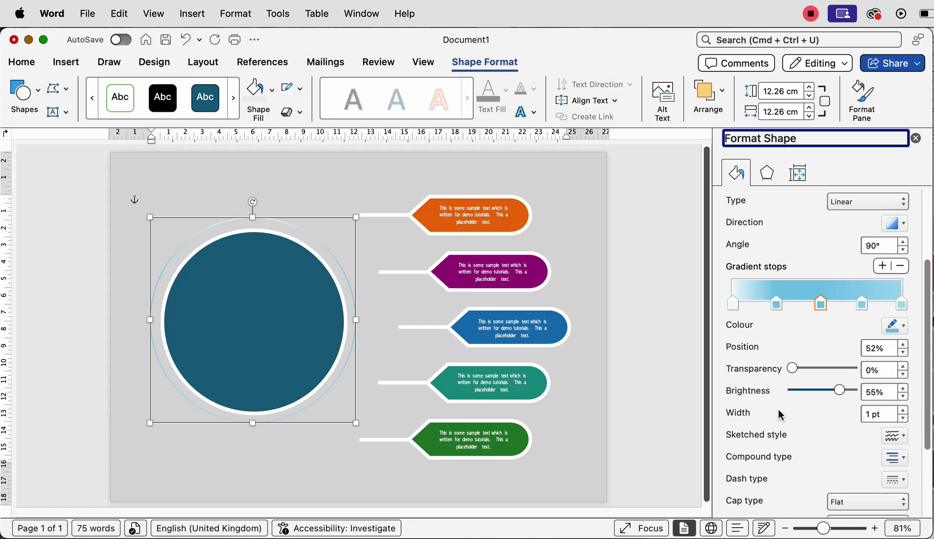
{"action": "left_click", "coordinate": [878, 415]}
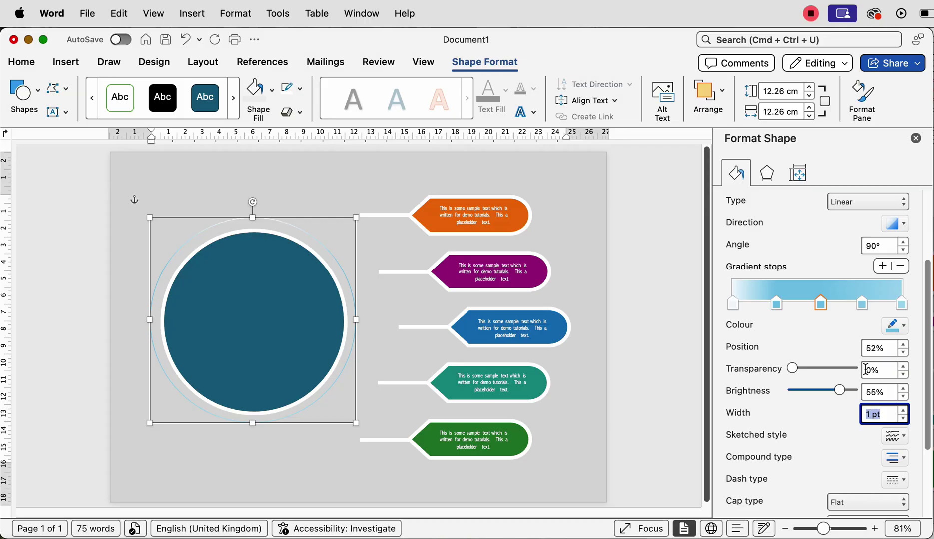
{"action": "type", "text": "6"}
{"action": "key", "text": "Return"}
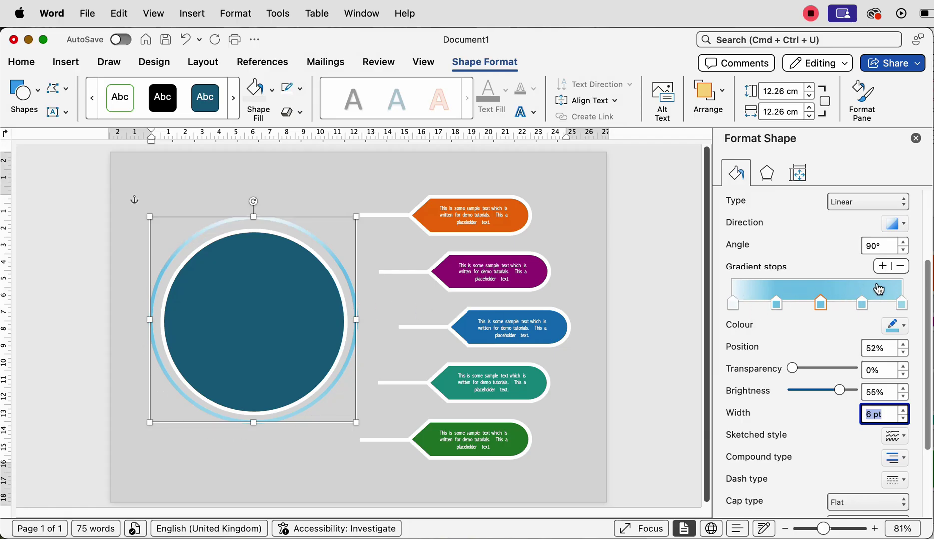
Colour the first gradient stop of the outer circle's line green and the second teal, using the recent colours.
{"action": "left_click", "coordinate": [733, 303]}
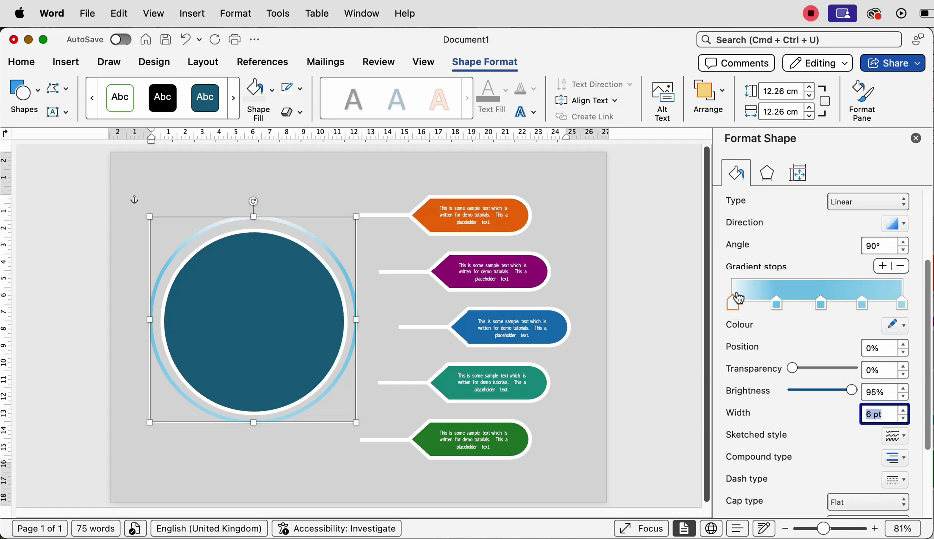
{"action": "left_click", "coordinate": [903, 326]}
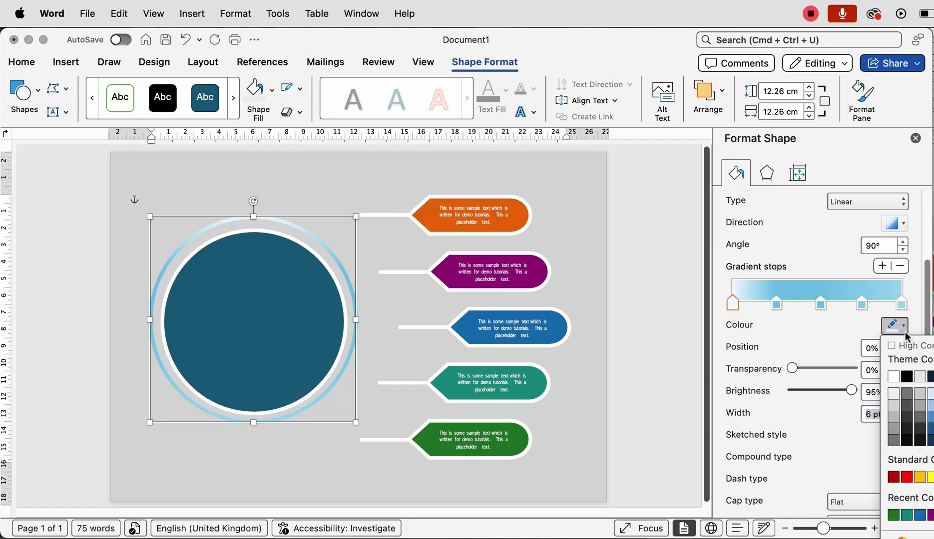
{"action": "left_click", "coordinate": [894, 514]}
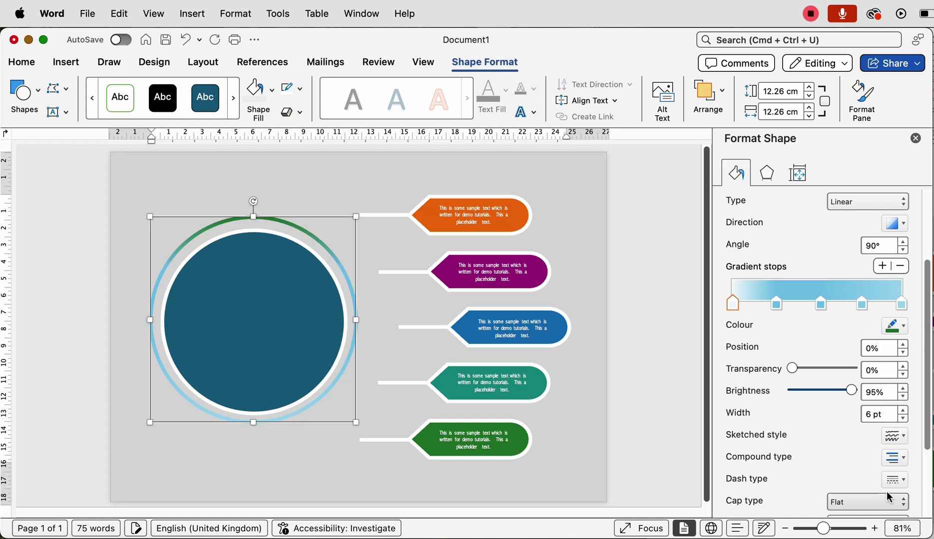
{"action": "left_click", "coordinate": [776, 303]}
{"action": "left_click", "coordinate": [904, 328]}
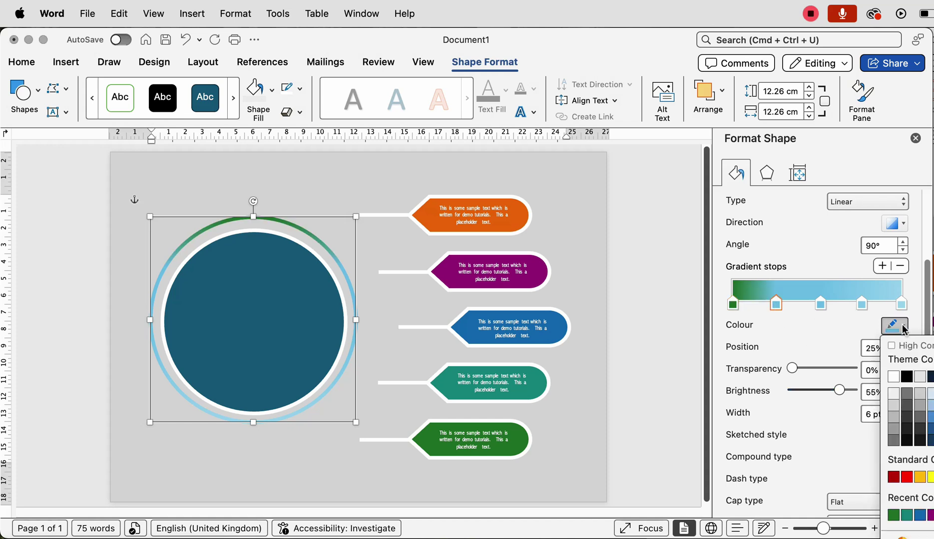
{"action": "left_click", "coordinate": [906, 515]}
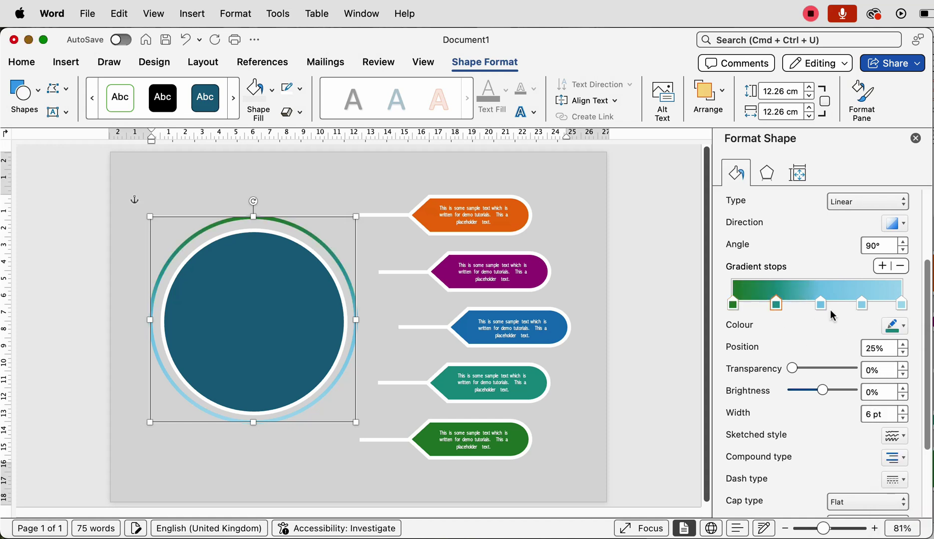
Colour the outer circle's third gradient stop blue, the fourth purple and the fifth orange, using the recent colours.
{"action": "left_click", "coordinate": [819, 303]}
{"action": "left_click", "coordinate": [904, 328]}
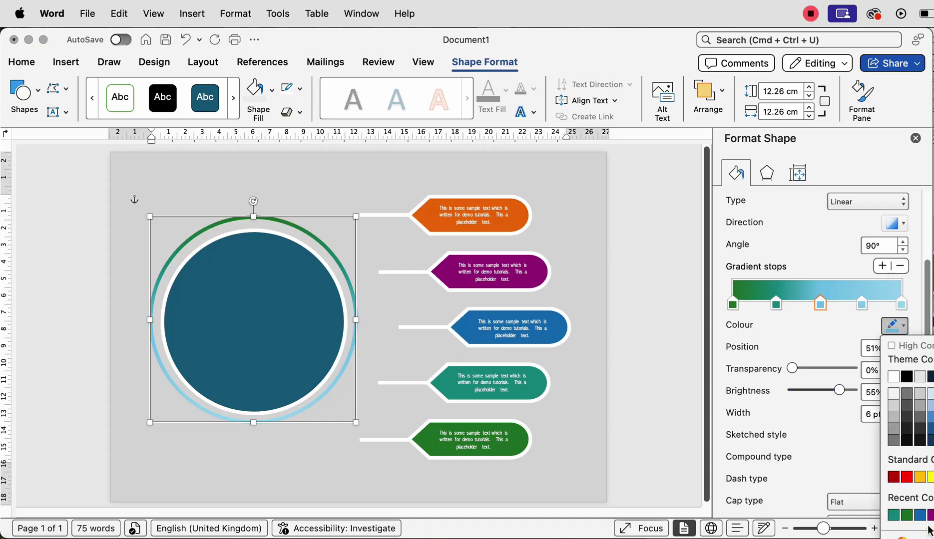
{"action": "left_click", "coordinate": [920, 516]}
{"action": "left_click", "coordinate": [861, 303]}
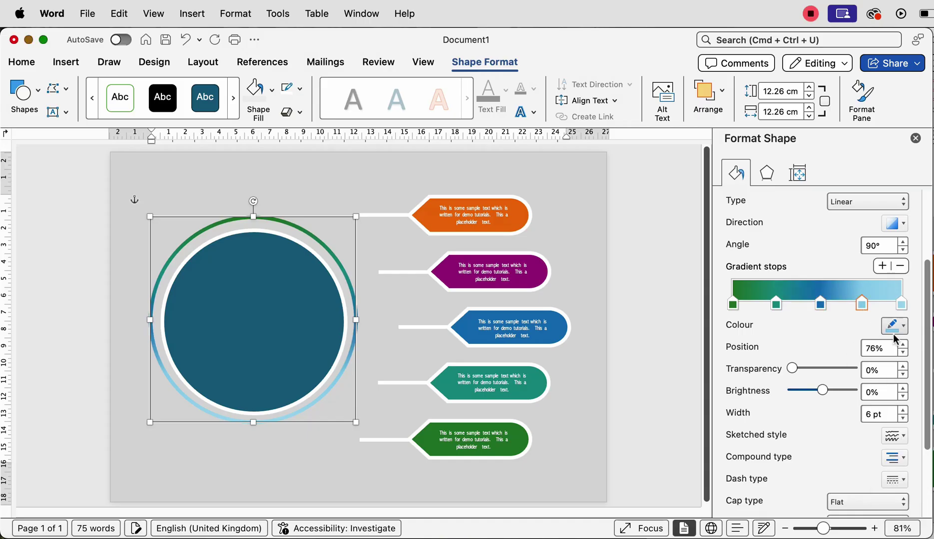
{"action": "left_click", "coordinate": [904, 328]}
{"action": "left_click", "coordinate": [931, 516]}
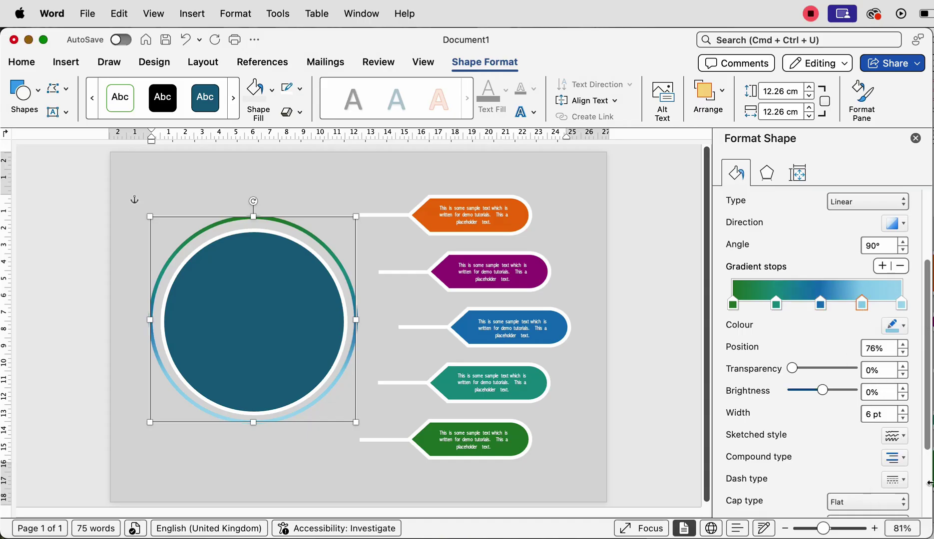
{"action": "left_click", "coordinate": [901, 303]}
{"action": "left_click", "coordinate": [905, 327]}
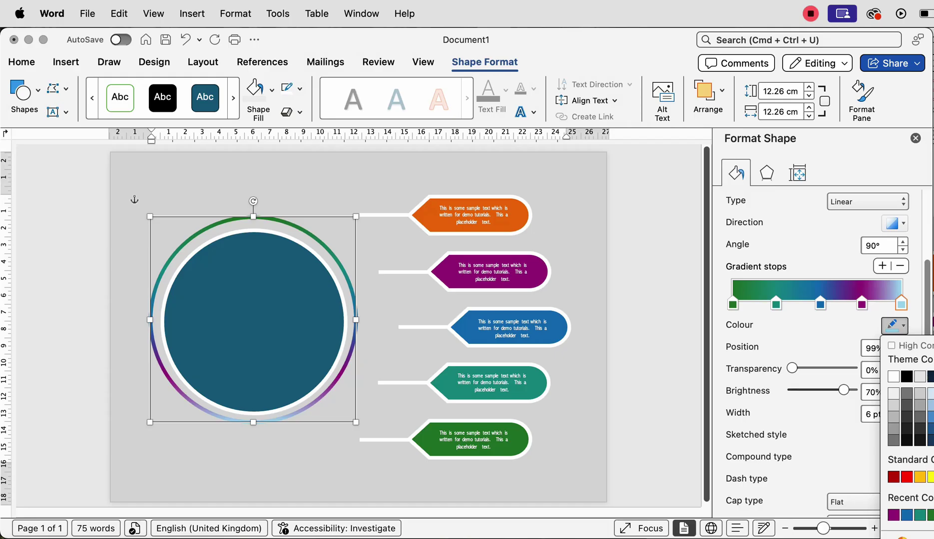
{"action": "left_click", "coordinate": [932, 516]}
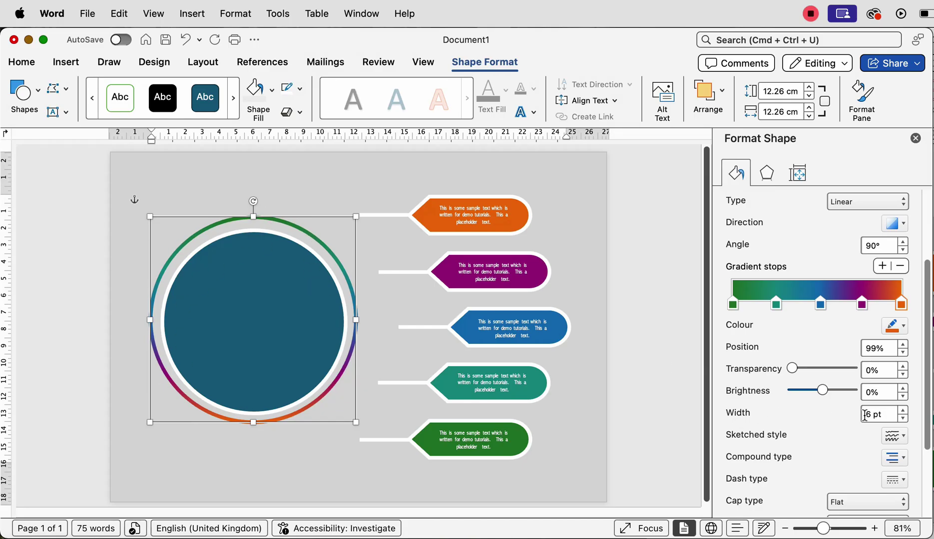
Align the inner and outer circles to each other by centre and by middle.
{"action": "left_click", "coordinate": [260, 309]}
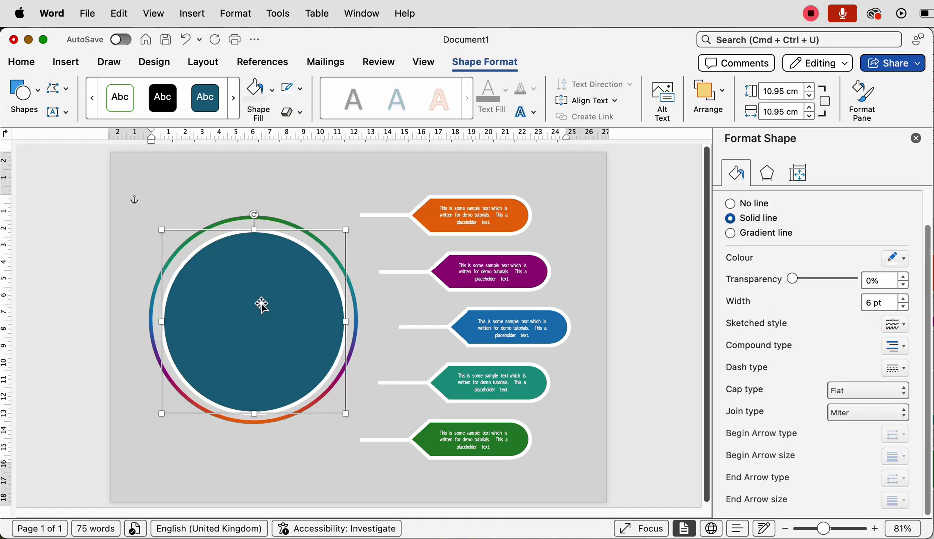
{"action": "left_click", "coordinate": [280, 218], "text": "shift"}
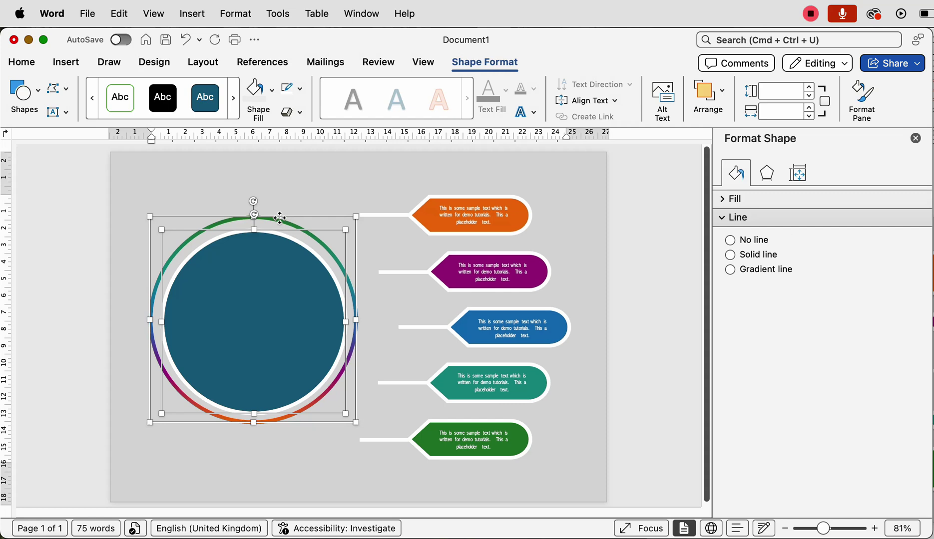
{"action": "left_click", "coordinate": [210, 64]}
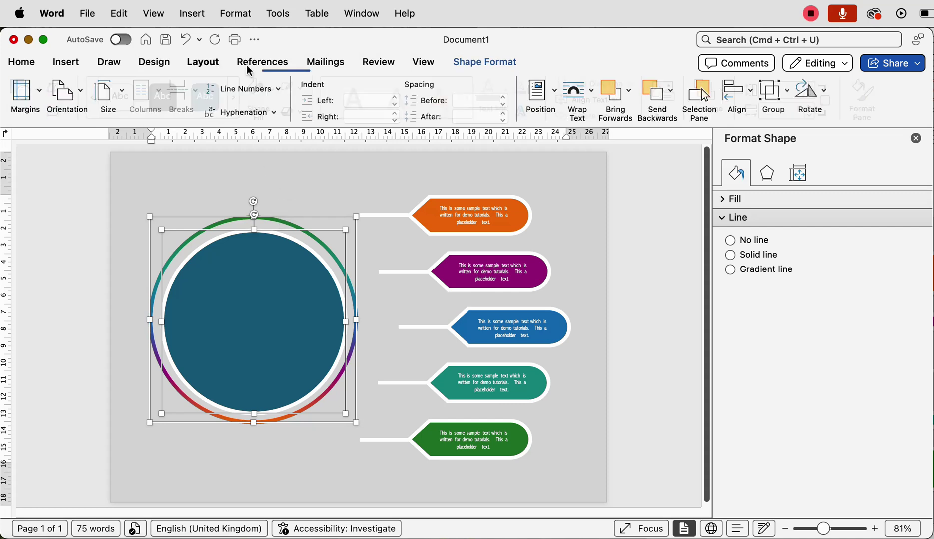
{"action": "left_click", "coordinate": [749, 89]}
{"action": "left_click", "coordinate": [761, 139]}
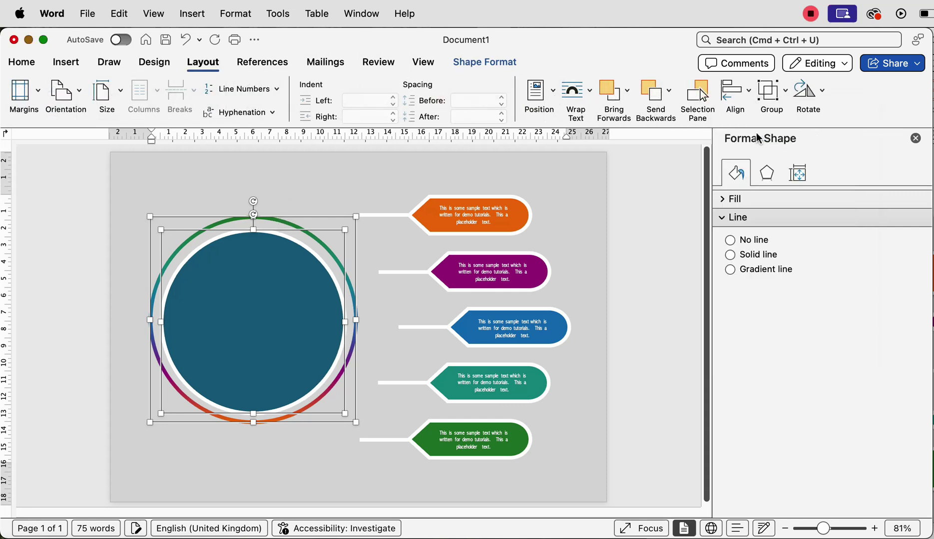
{"action": "left_click", "coordinate": [749, 92]}
{"action": "left_click", "coordinate": [754, 194]}
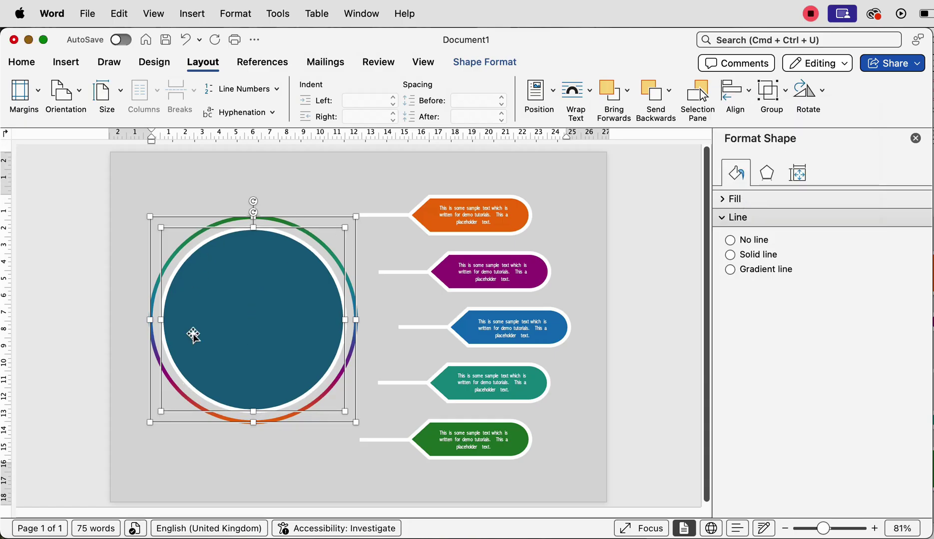
{"action": "left_click", "coordinate": [325, 188]}
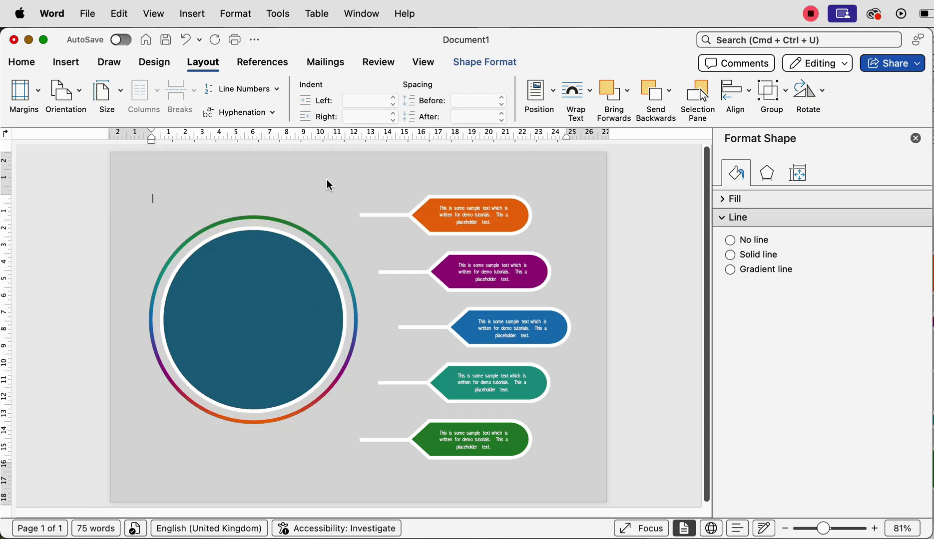
Fill the inner circle with a light grey from the theme colours that matches the page background.
{"action": "left_click", "coordinate": [257, 302]}
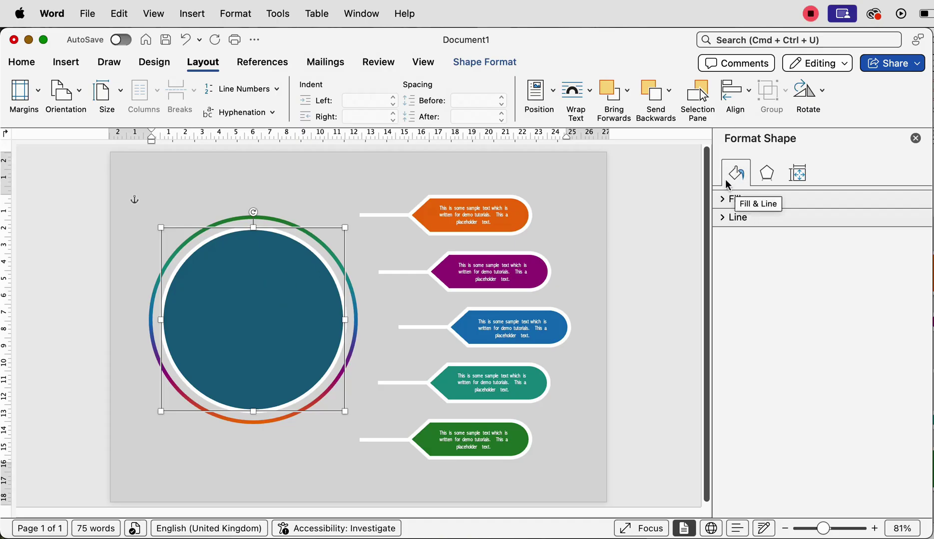
{"action": "left_click", "coordinate": [724, 200]}
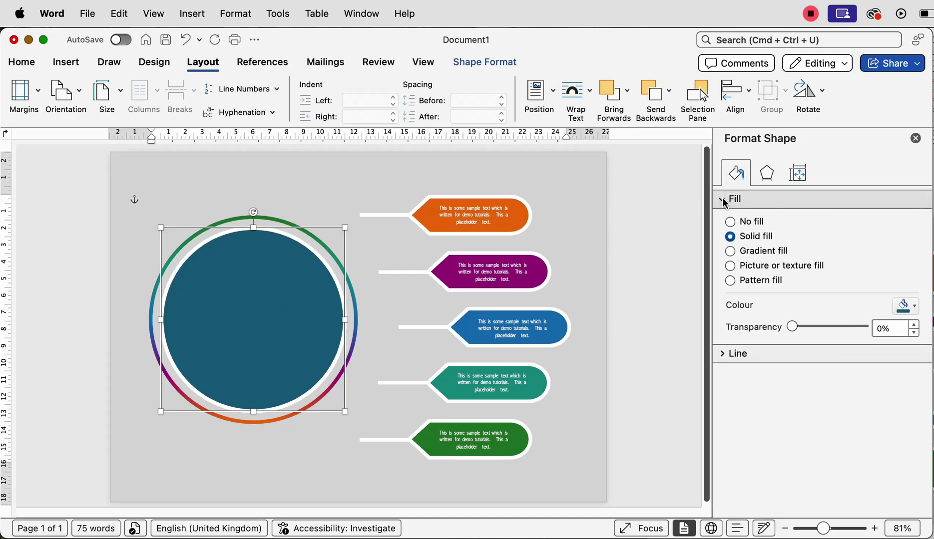
{"action": "left_click", "coordinate": [913, 306]}
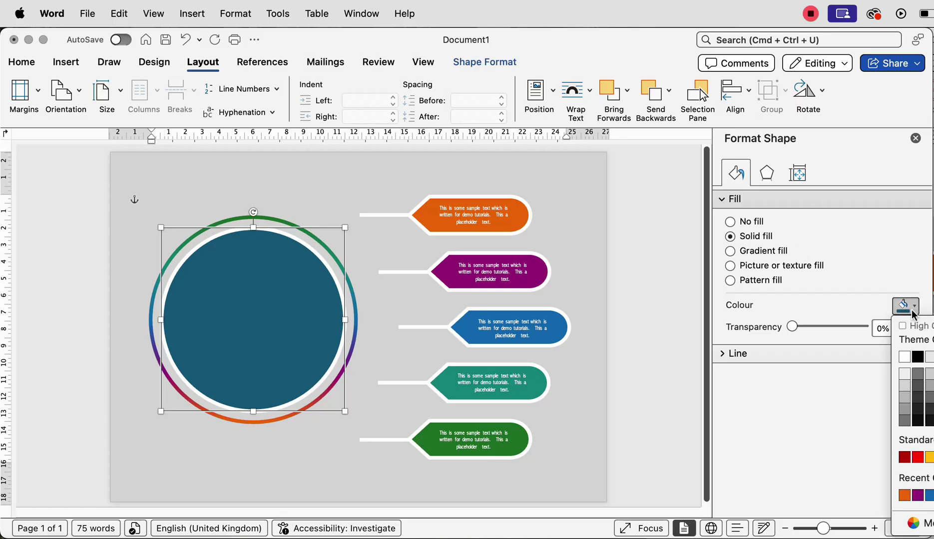
{"action": "left_click", "coordinate": [903, 385]}
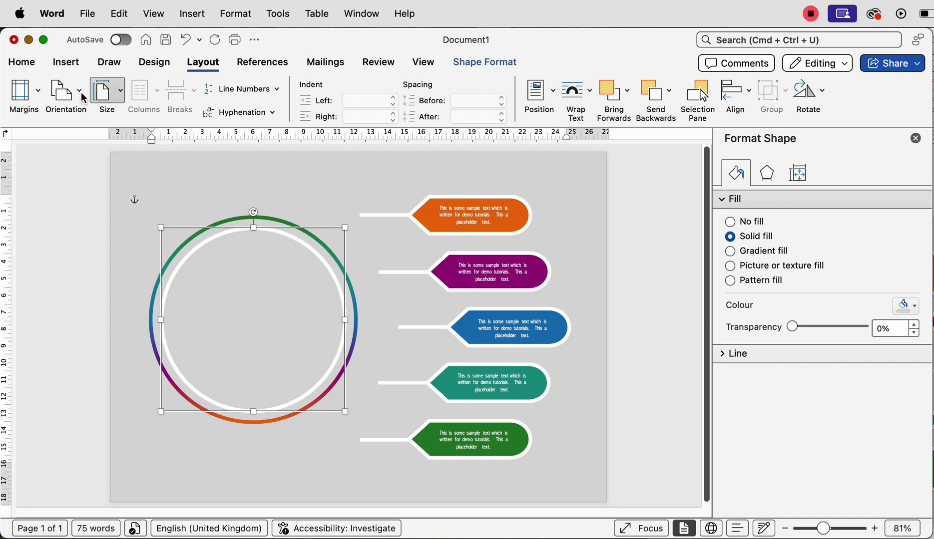
Draw a text box inside the circle with PLACE in bold purple 60 pt centred text, and widen it to about 7.14 cm.
{"action": "double_click", "coordinate": [73, 69]}
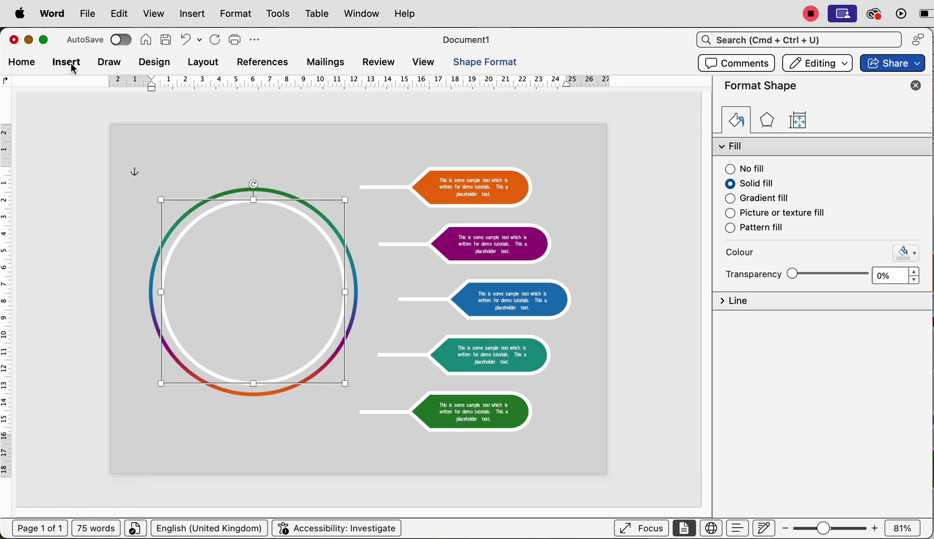
{"action": "left_click", "coordinate": [73, 67]}
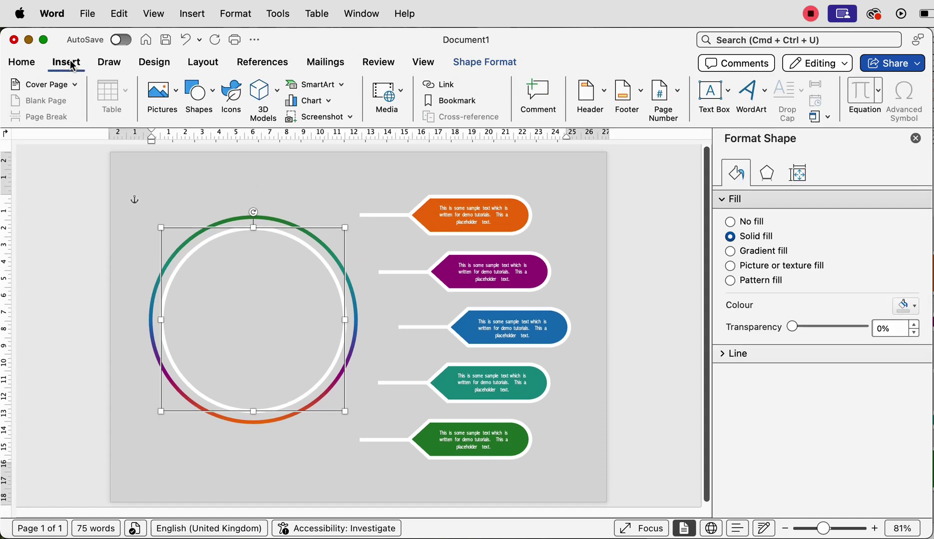
{"action": "left_click", "coordinate": [727, 98]}
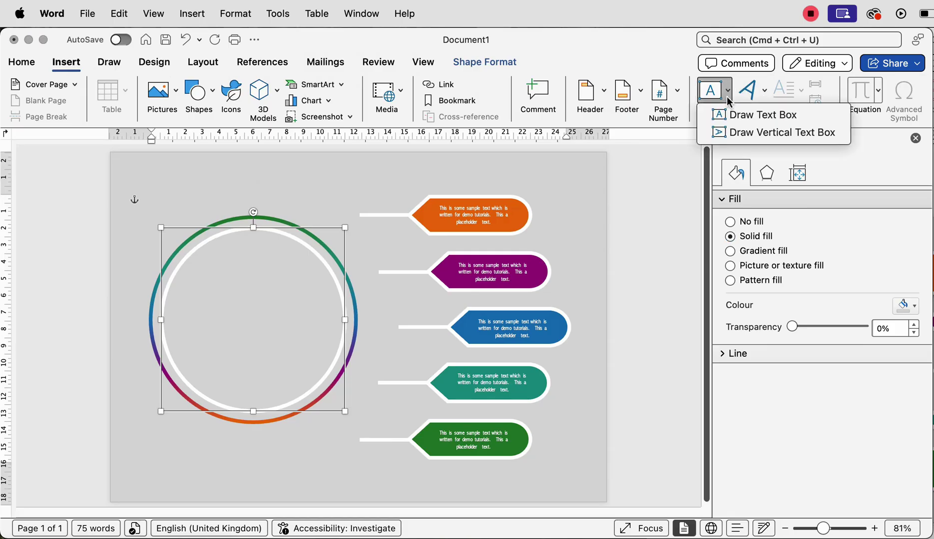
{"action": "left_click", "coordinate": [749, 115]}
{"action": "mouse_move", "coordinate": [209, 264]}
{"action": "left_mouse_down"}
{"action": "mouse_move", "coordinate": [216, 301]}
{"action": "mouse_move", "coordinate": [306, 327]}
{"action": "left_mouse_up"}
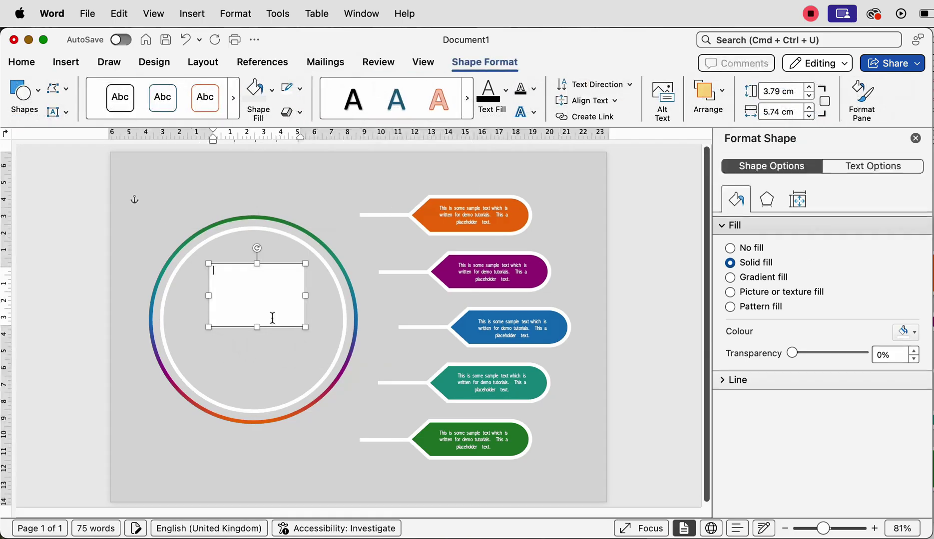
{"action": "type", "text": "PLAC"}
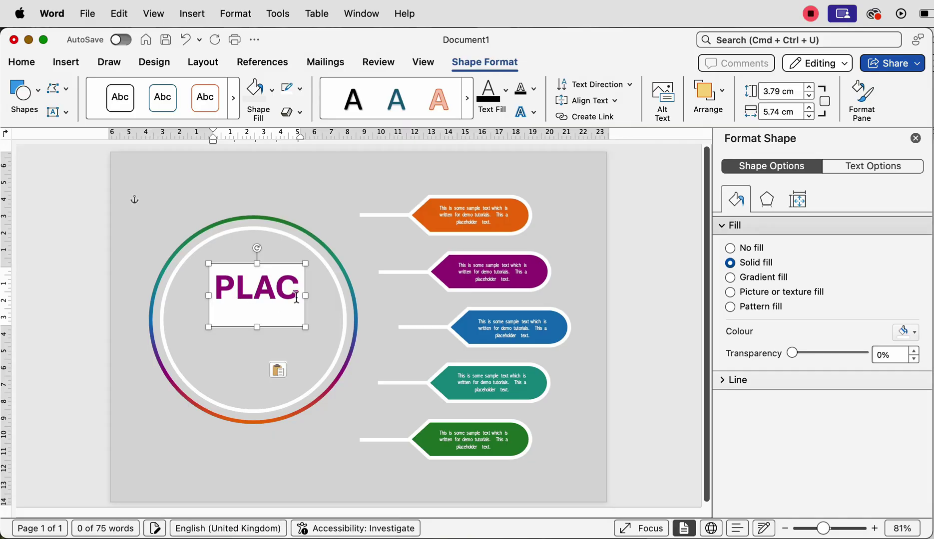
{"action": "left_click_drag", "start_coordinate": [305, 297], "coordinate": [267, 292]}
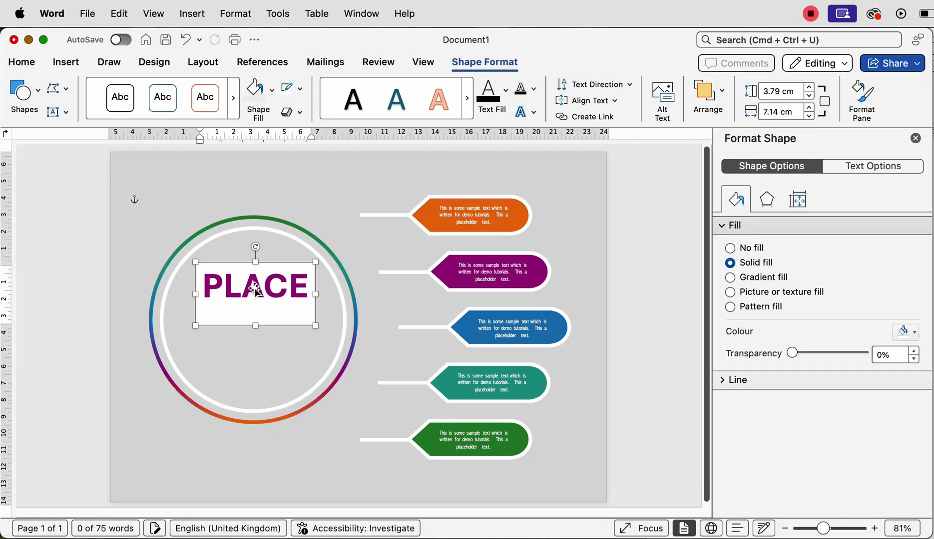
{"action": "left_click", "coordinate": [25, 62]}
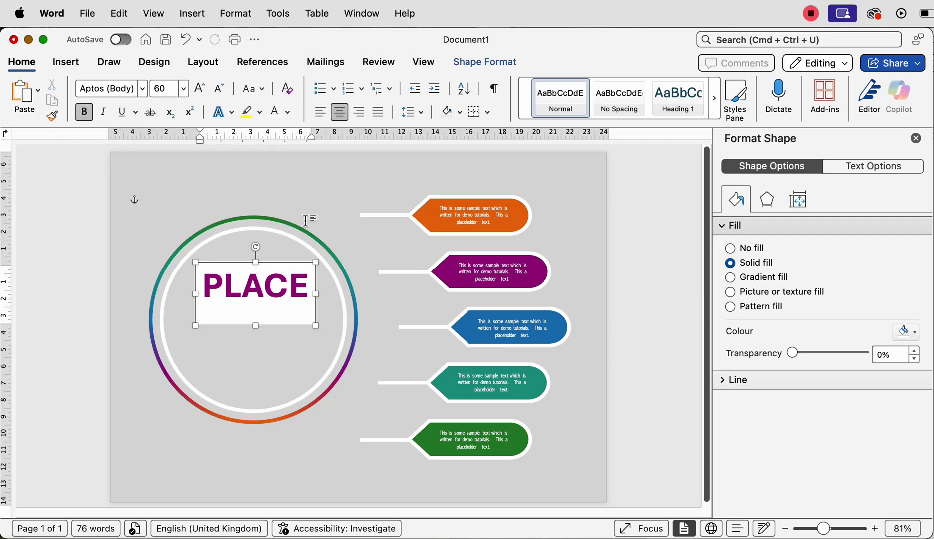
Remove the PLACE text box's outline and fill, and reduce its height to about 2.78 cm.
{"action": "left_click", "coordinate": [278, 350]}
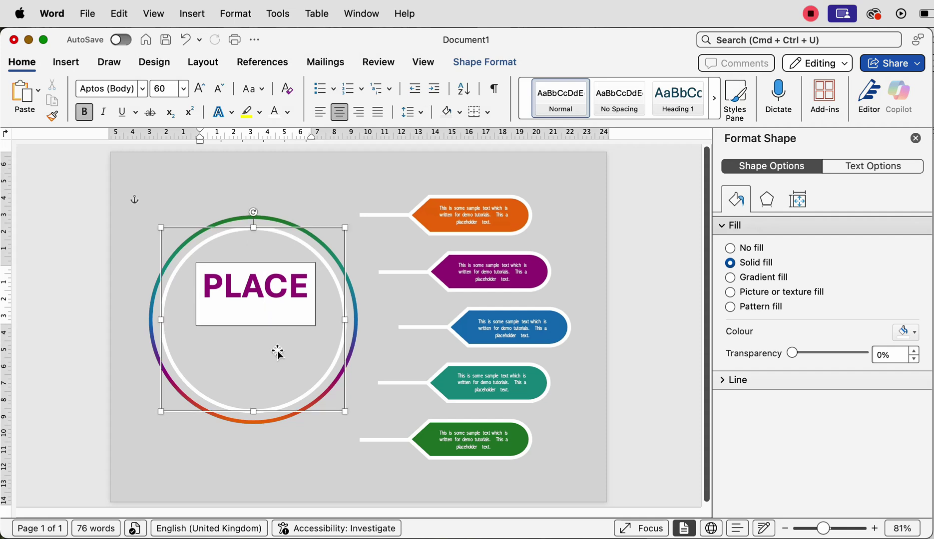
{"action": "left_click", "coordinate": [290, 262]}
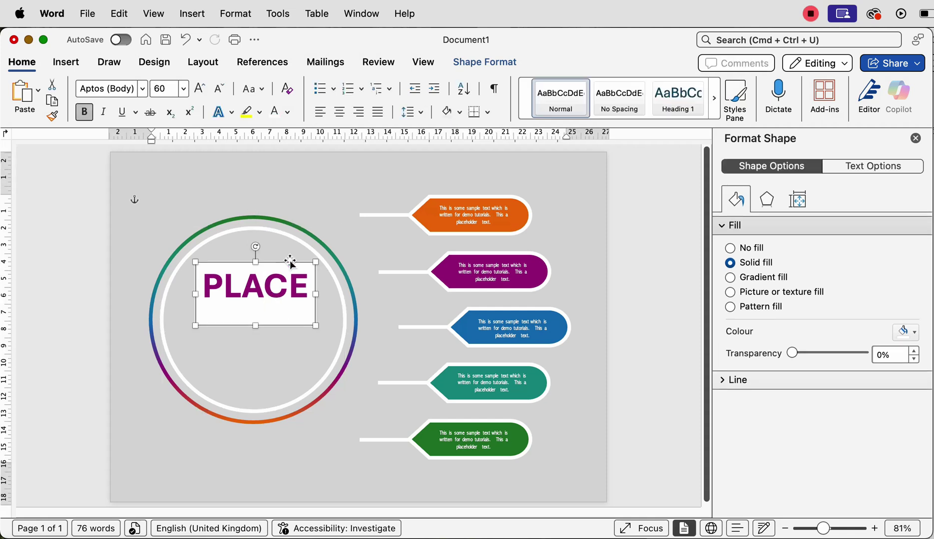
{"action": "left_click", "coordinate": [462, 65]}
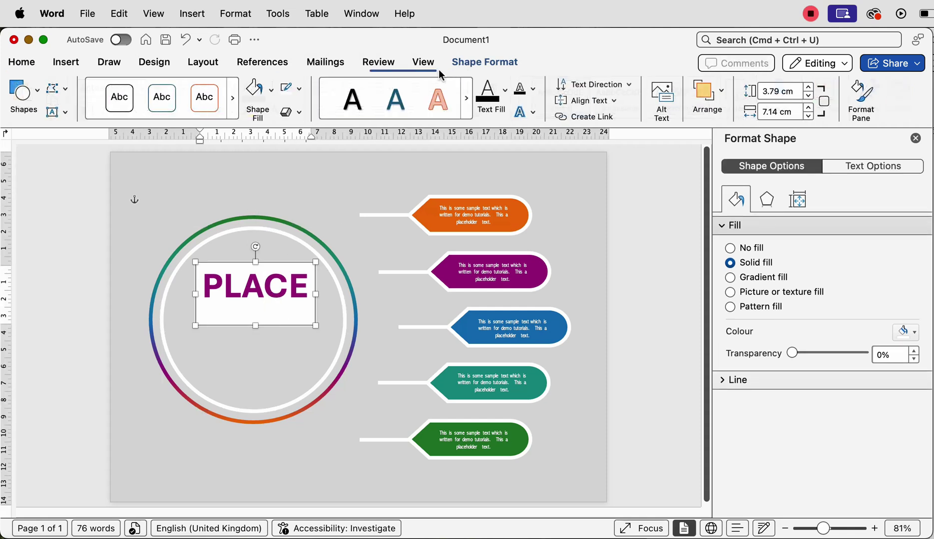
{"action": "left_click", "coordinate": [301, 92]}
{"action": "left_click", "coordinate": [292, 122]}
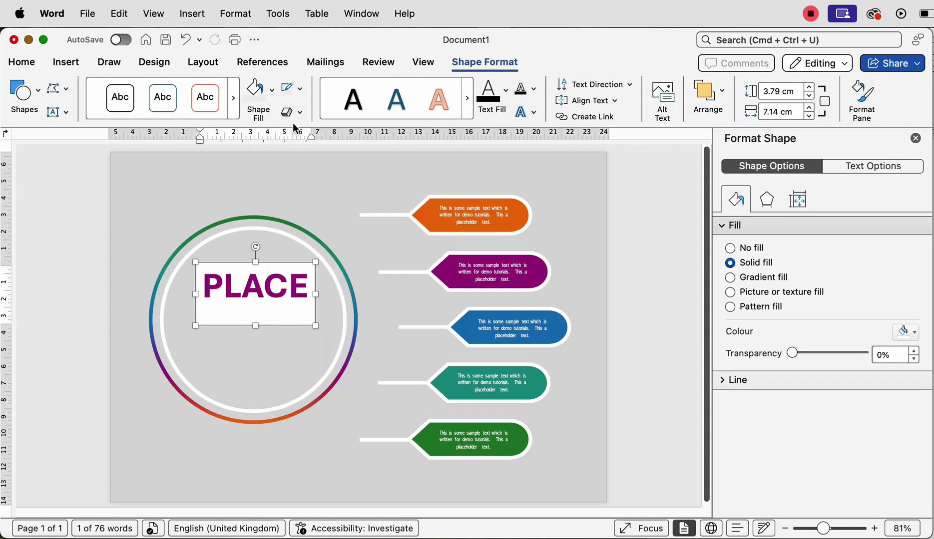
{"action": "left_click", "coordinate": [271, 90]}
{"action": "left_click", "coordinate": [267, 131]}
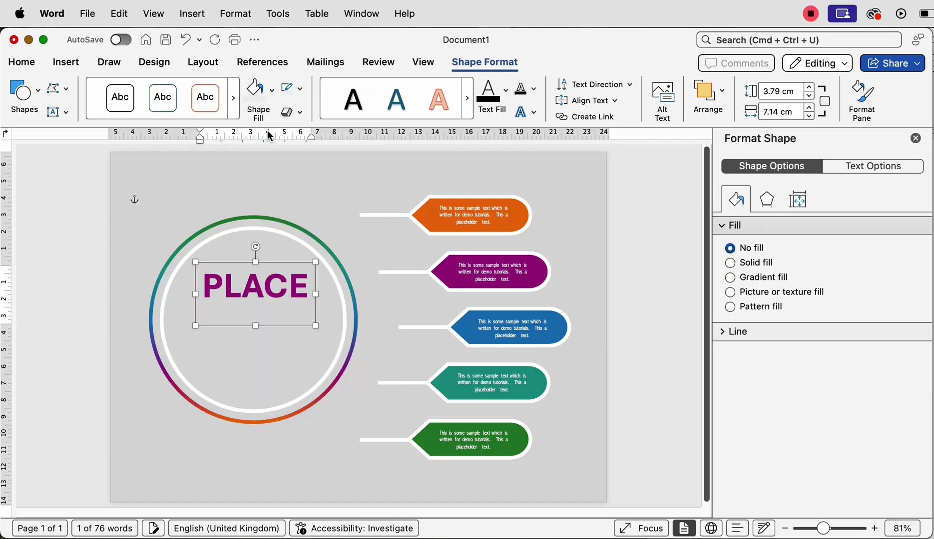
{"action": "left_click_drag", "start_coordinate": [255, 327], "coordinate": [255, 309]}
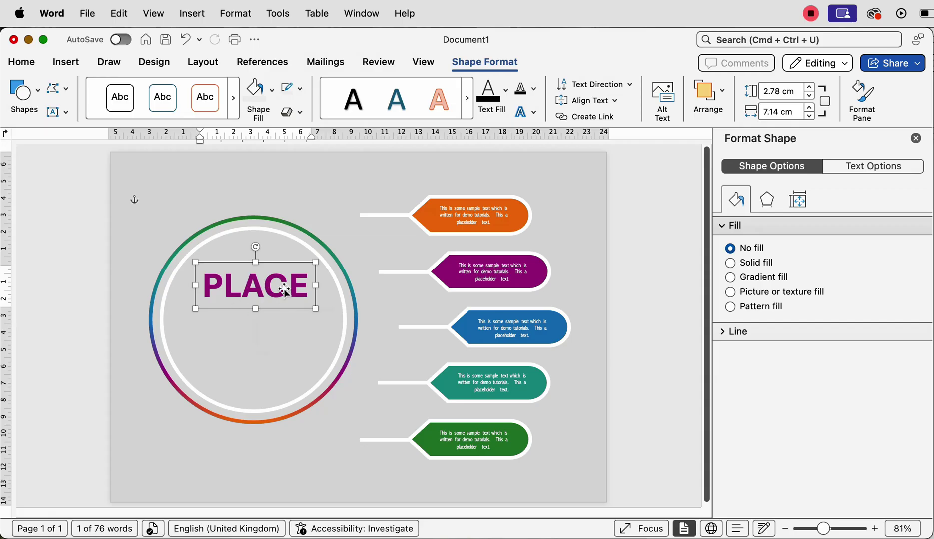
Duplicate the PLACE text box, change the copy to TEXT in bold black 48 pt, and place it directly beneath PLACE.
{"action": "left_click_drag", "start_coordinate": [252, 284], "coordinate": [249, 329]}
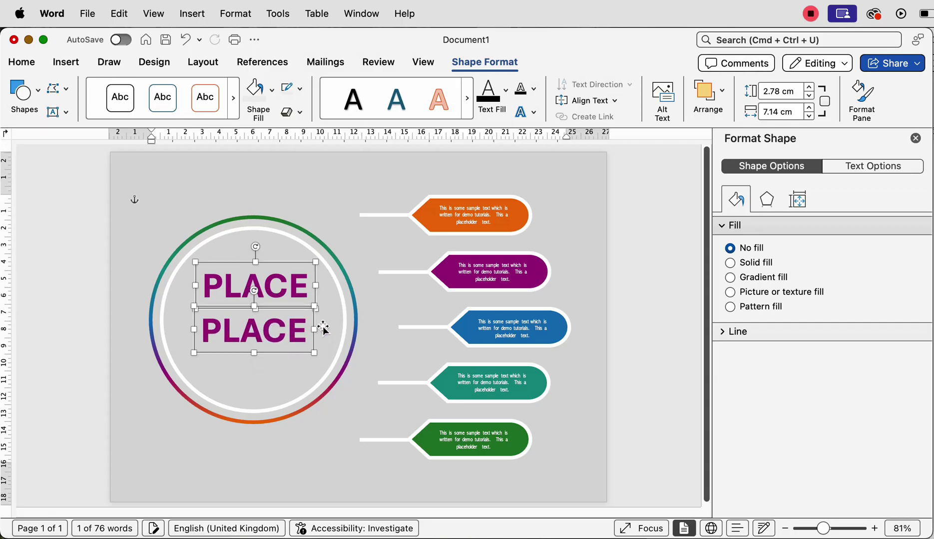
{"action": "left_click", "coordinate": [288, 333]}
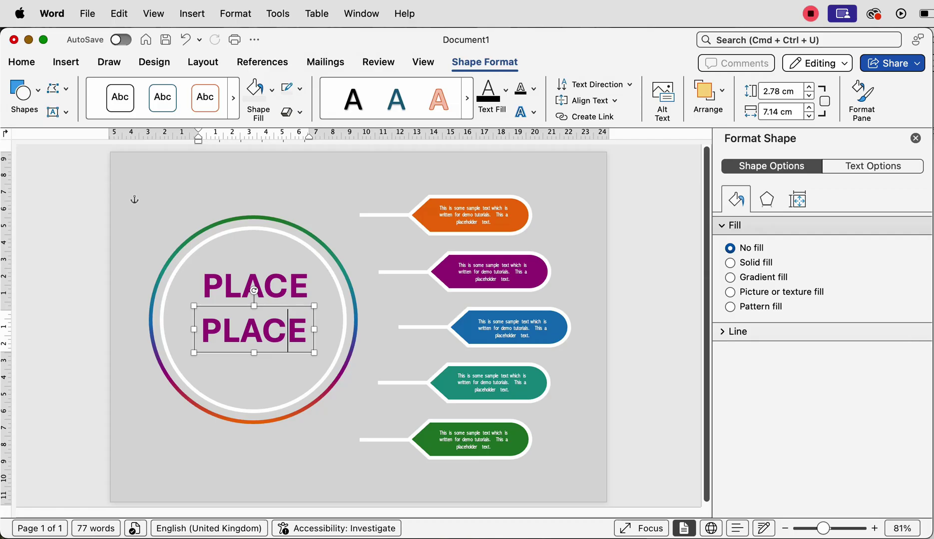
{"action": "key", "text": "super+grave"}
{"action": "double_click", "coordinate": [799, 344]}
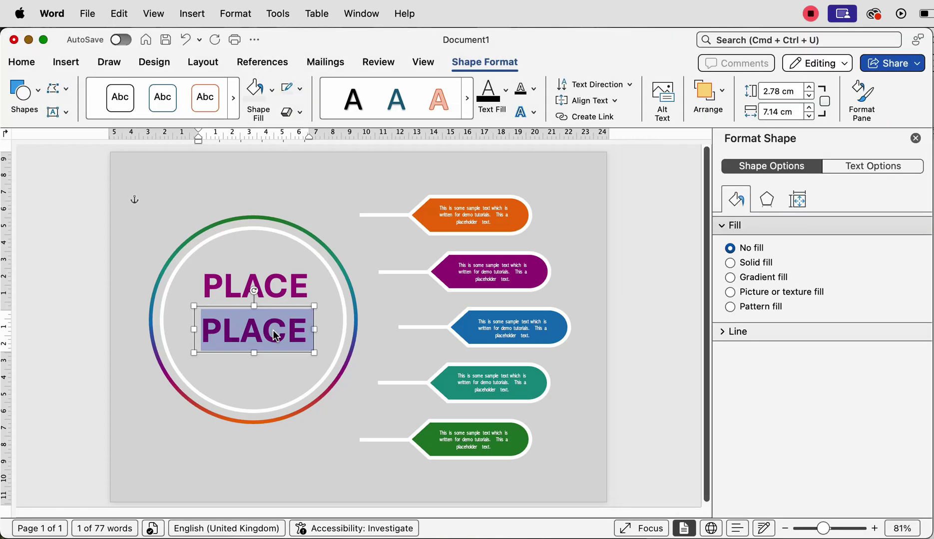
{"action": "type", "text": "TEXT"}
{"action": "left_click_drag", "start_coordinate": [254, 353], "coordinate": [266, 315]}
{"action": "left_click", "coordinate": [22, 62]}
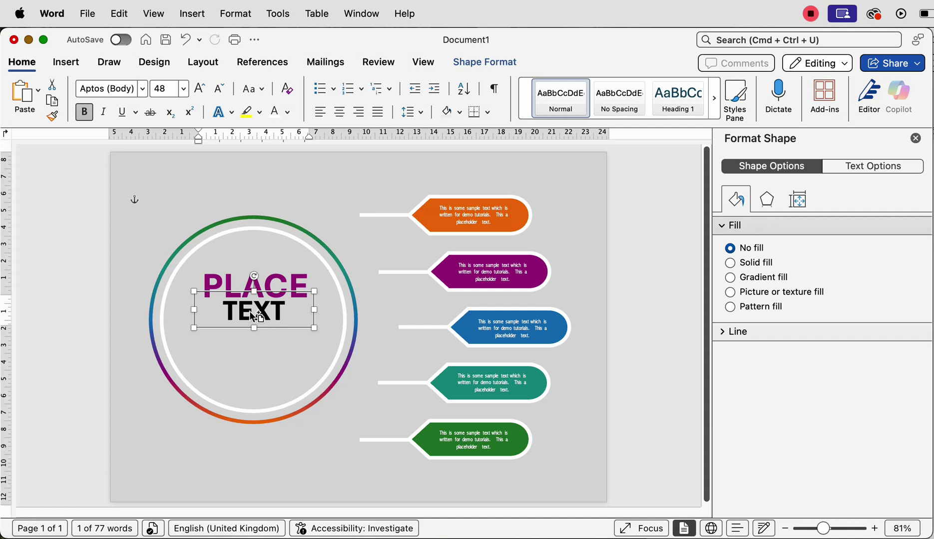
Duplicate the TEXT box below as 12 pt "This is some sample text which is written for demo tutorials. This a placeholder text." and nudge PLACE left.
{"action": "left_click_drag", "start_coordinate": [250, 313], "coordinate": [256, 349]}
{"action": "left_click", "coordinate": [260, 353]}
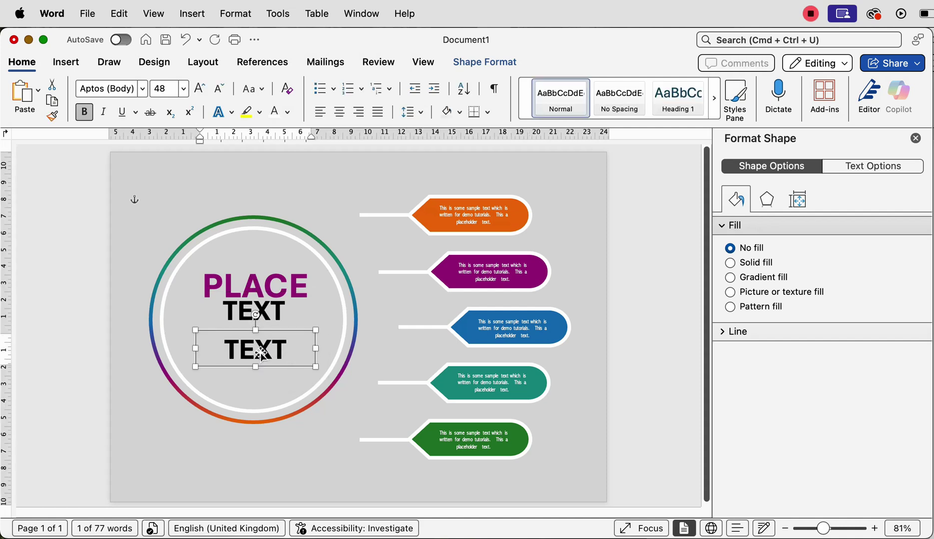
{"action": "double_click", "coordinate": [261, 352]}
{"action": "type", "text": "This is some sample text which is written for demo tutorials.  This a placeholder text."}
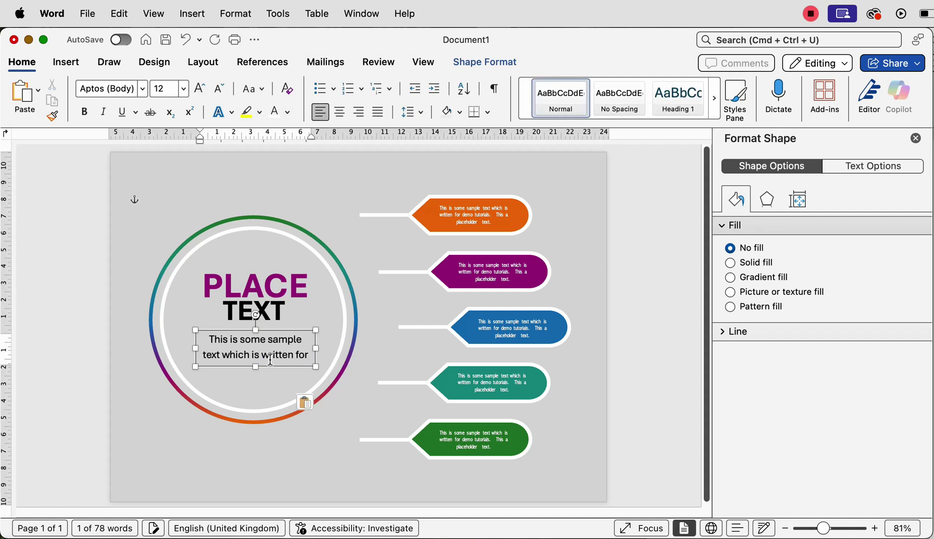
{"action": "left_click_drag", "start_coordinate": [259, 286], "coordinate": [253, 285]}
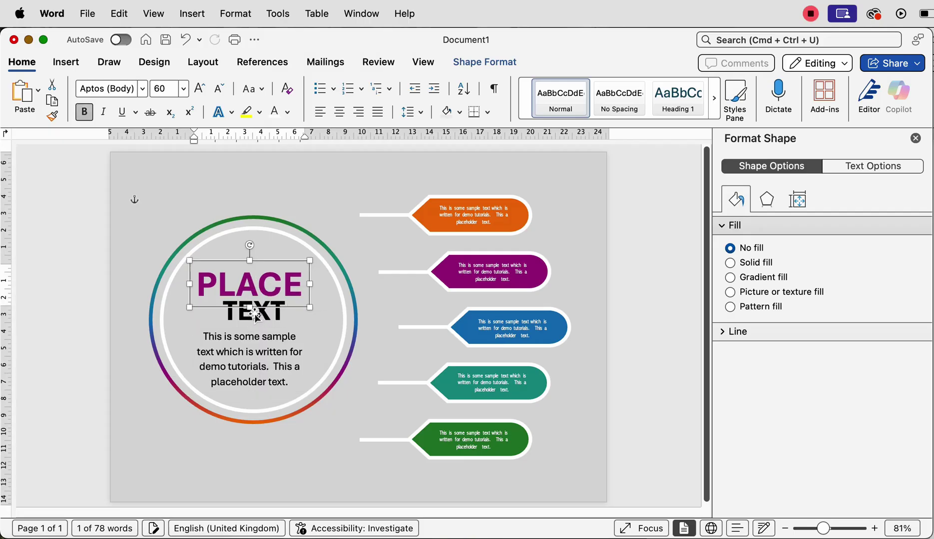